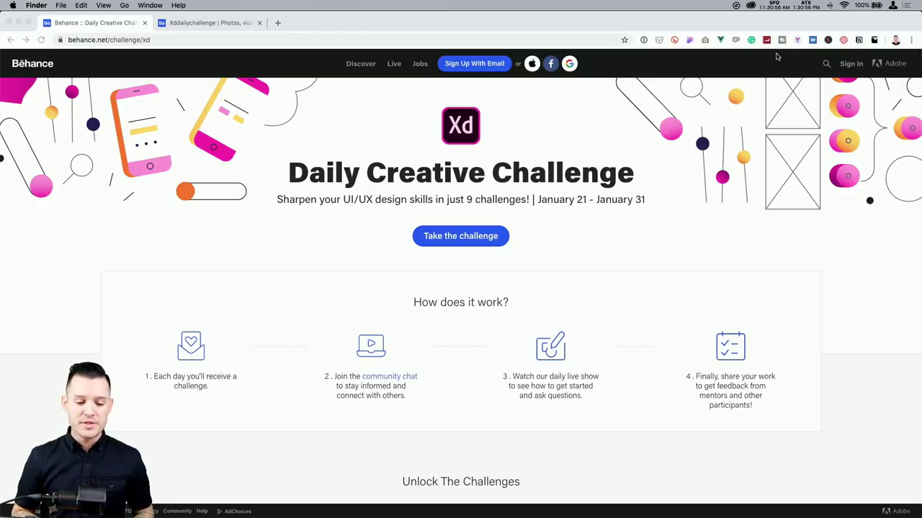
Look through the unlocked challenges on the Behance XD Daily Creative Challenge page, down to Components States
scroll(514, 270, down, 5)
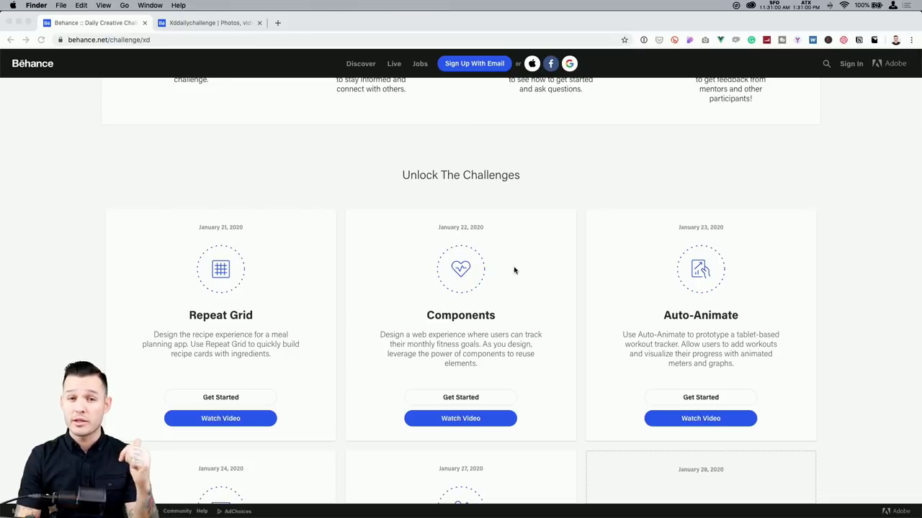
scroll(514, 270, down, 3)
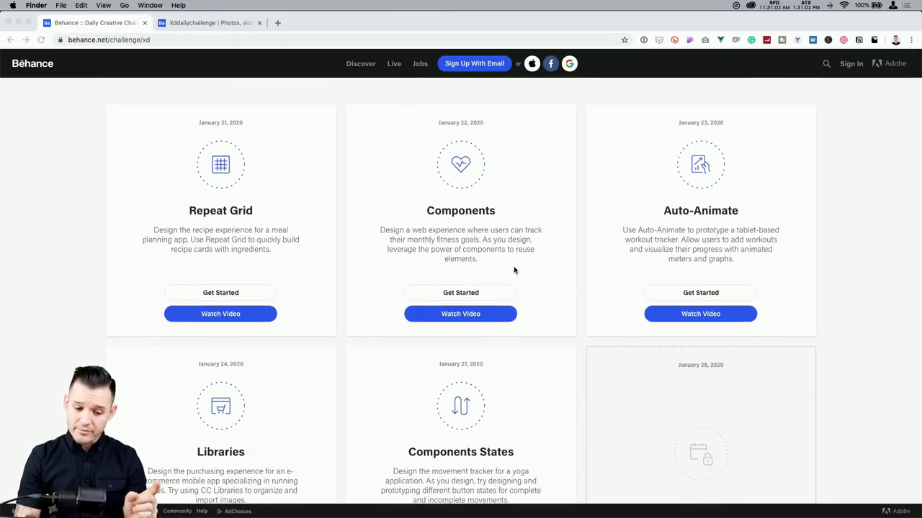
scroll(514, 270, down, 1)
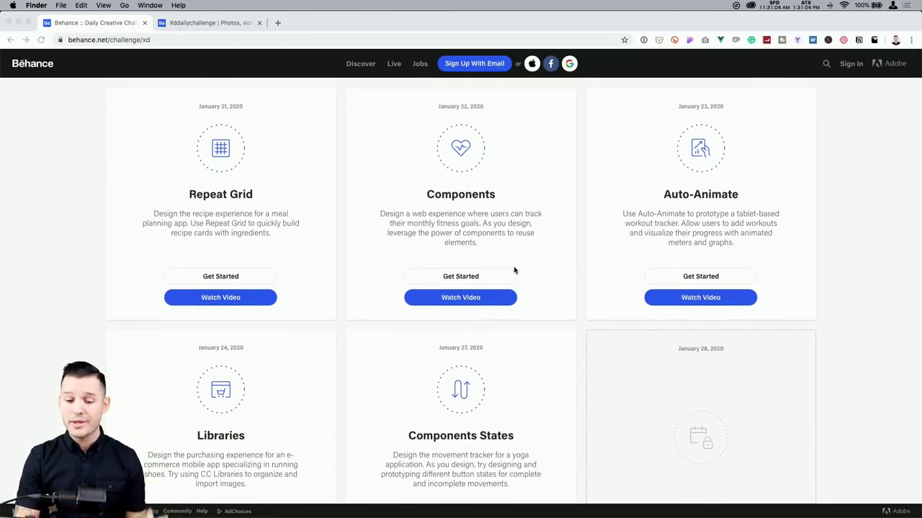
scroll(515, 270, down, 2)
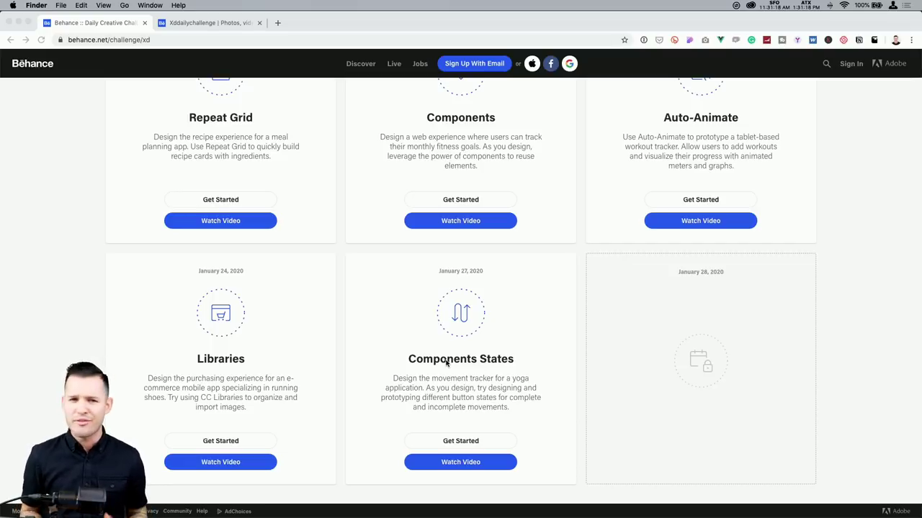
click(467, 421)
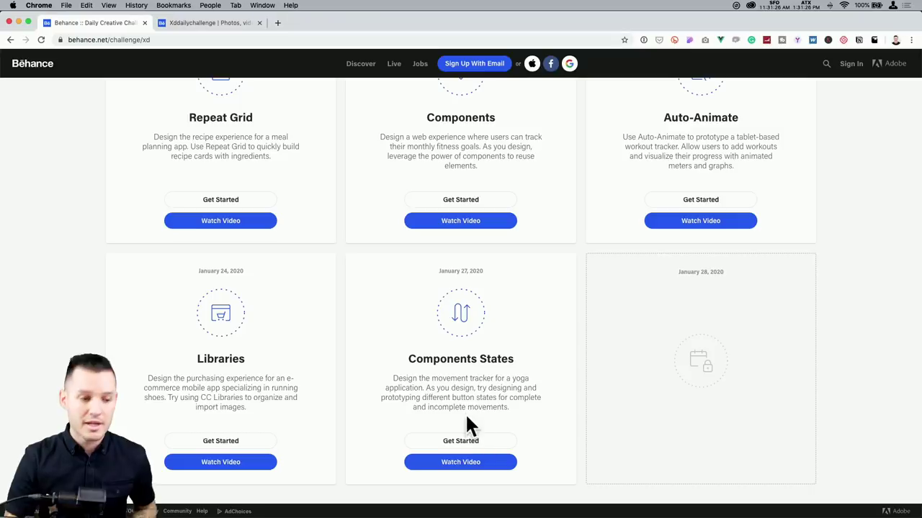
scroll(481, 386, up, 10)
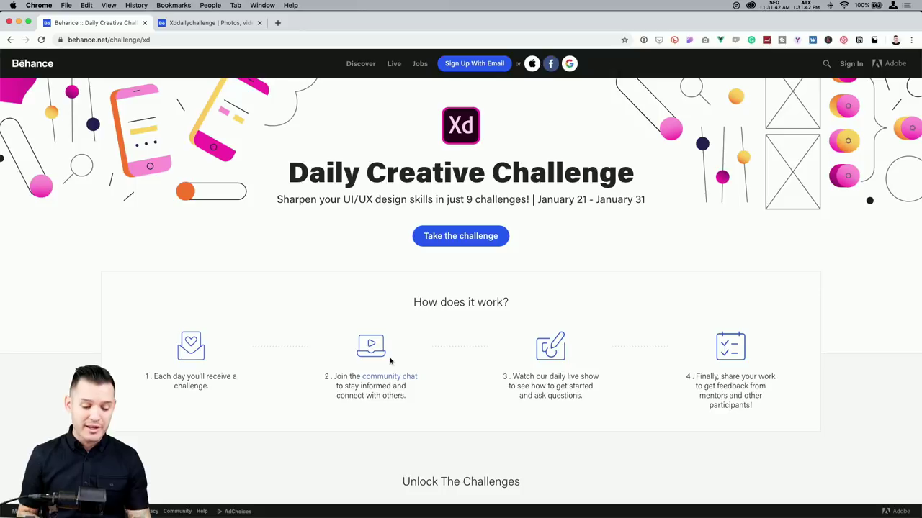
Switch to Discord and look through the shared designs and feedback in the Adobe XD server's current-challenge channel
key(super+Tab)
key(super+Tab)
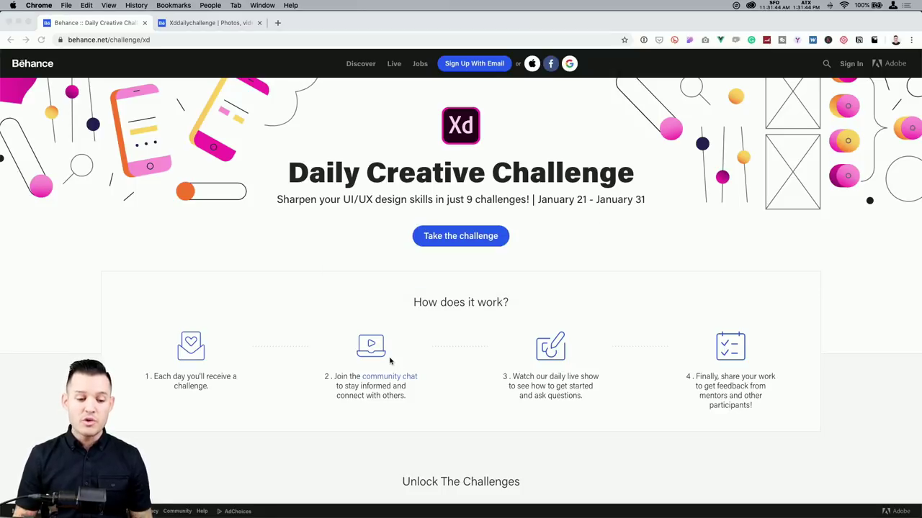
mouse_move(446, 507)
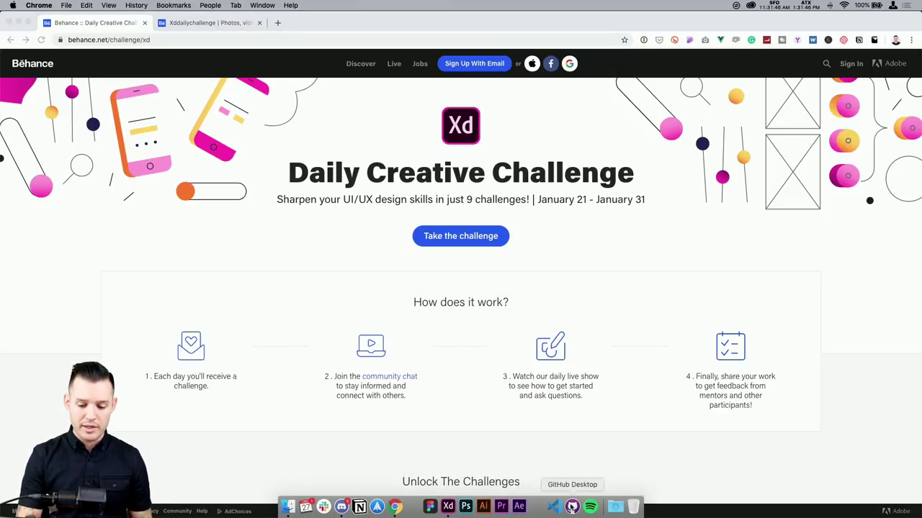
click(341, 508)
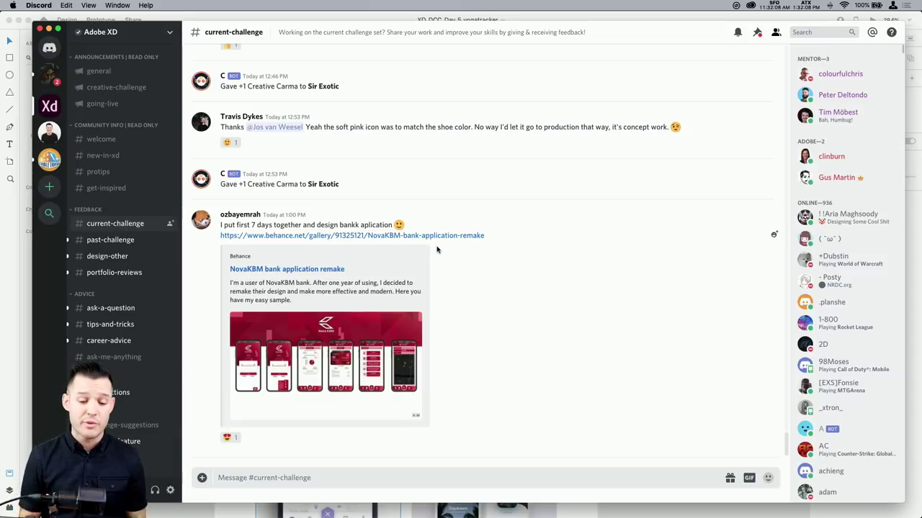
scroll(492, 298, up, 4)
scroll(492, 298, up, 5)
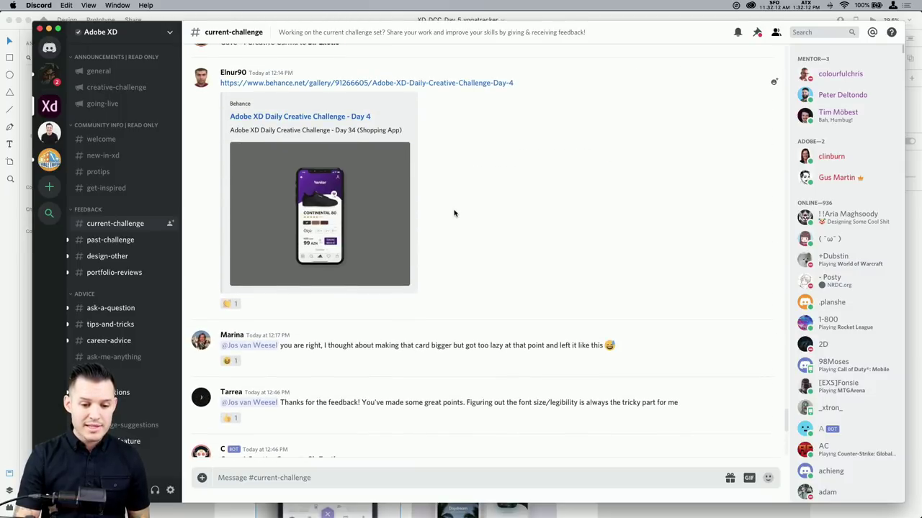
scroll(465, 170, up, 1)
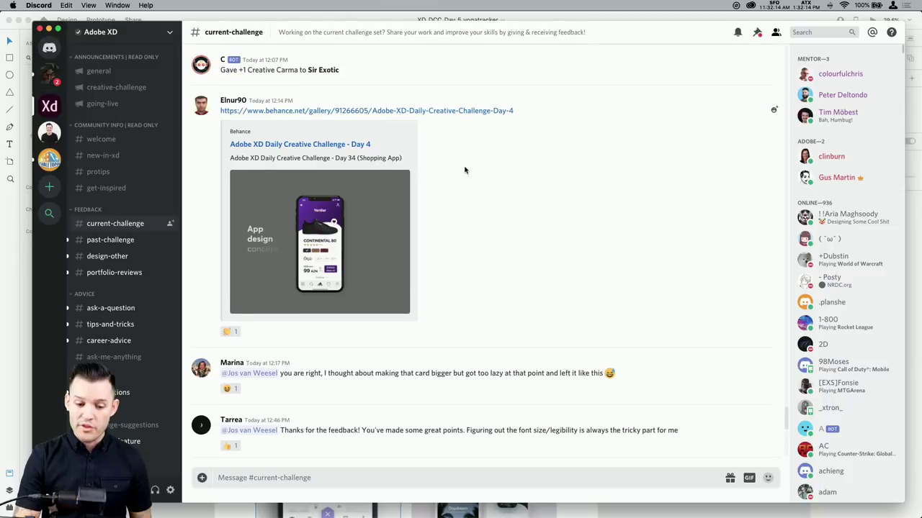
scroll(464, 170, up, 20)
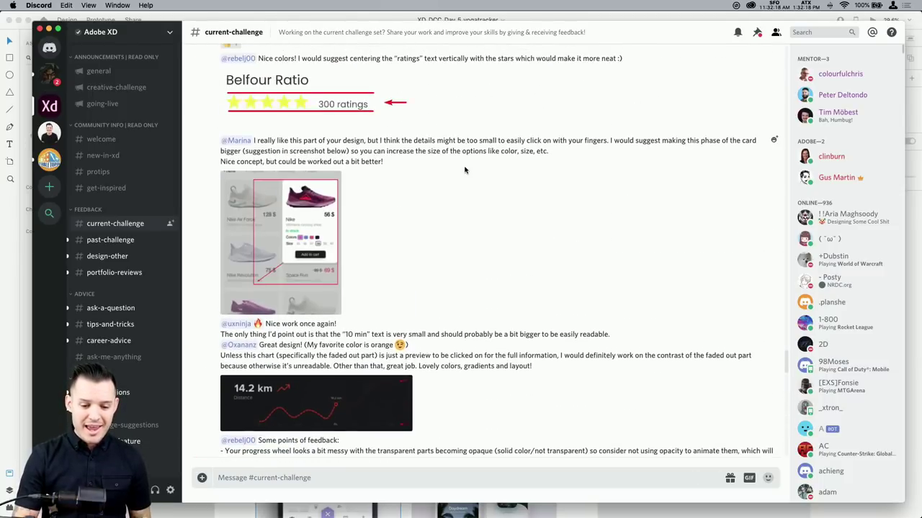
scroll(465, 170, up, 15)
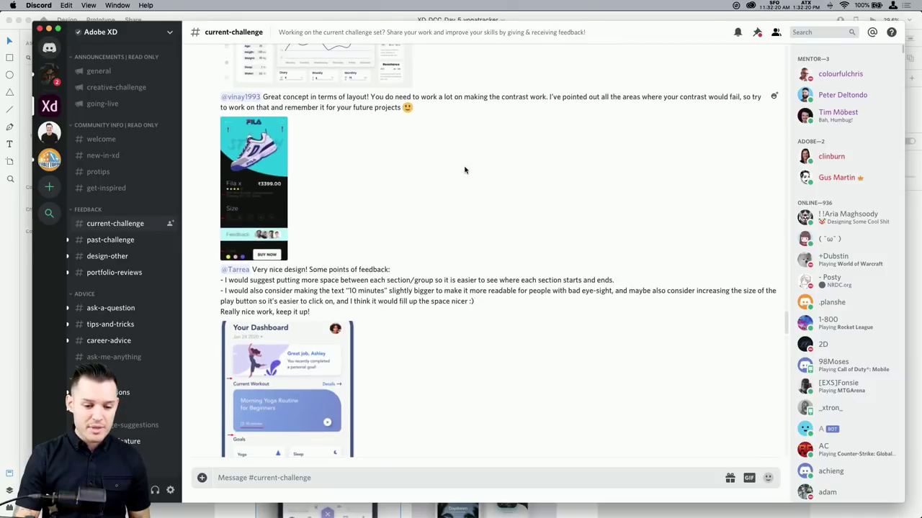
scroll(464, 170, up, 5)
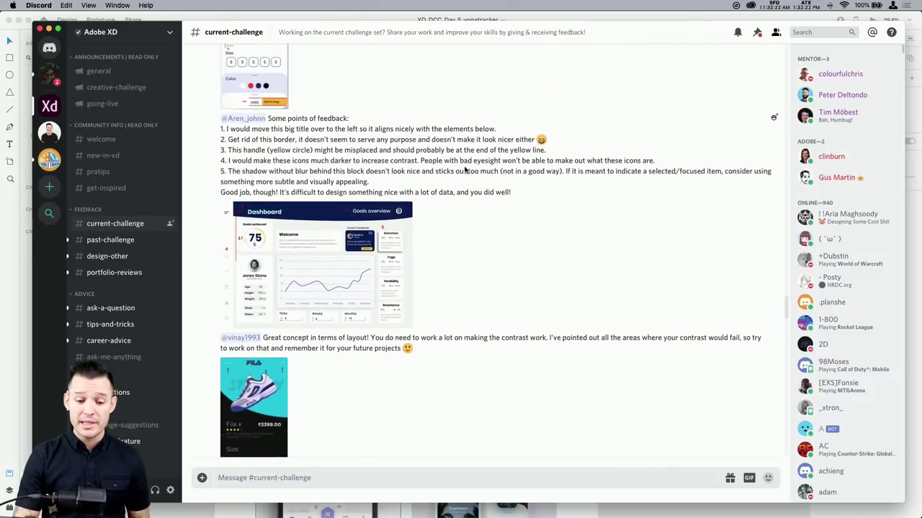
Switch back to Chrome and view the Behance search results for xddailychallenge
key(super+Tab)
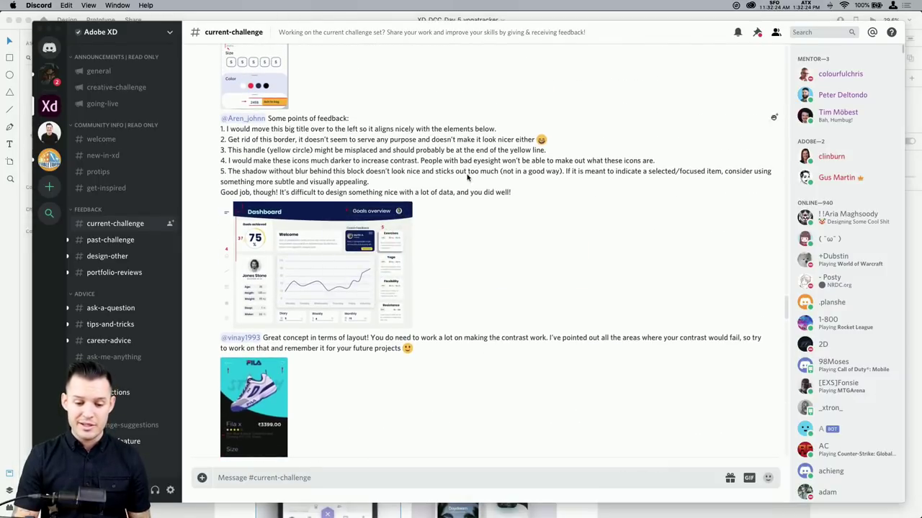
click(398, 506)
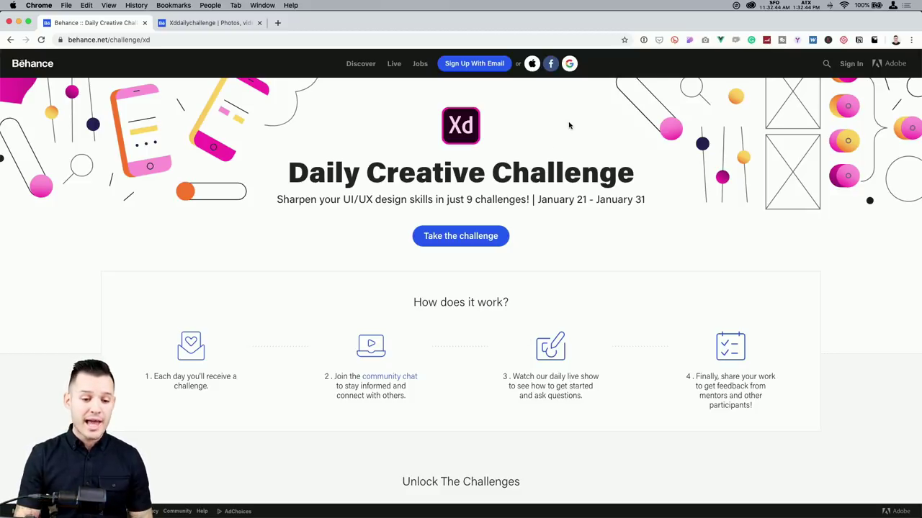
click(220, 24)
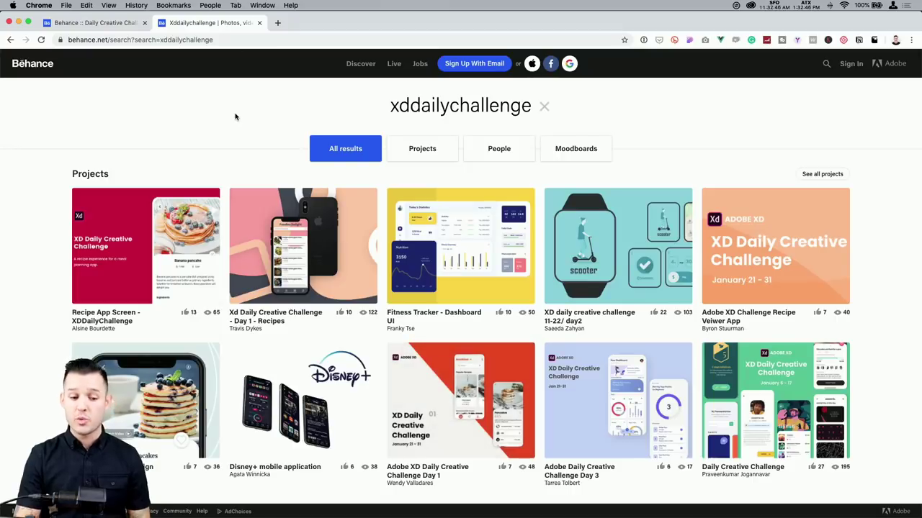
click(499, 149)
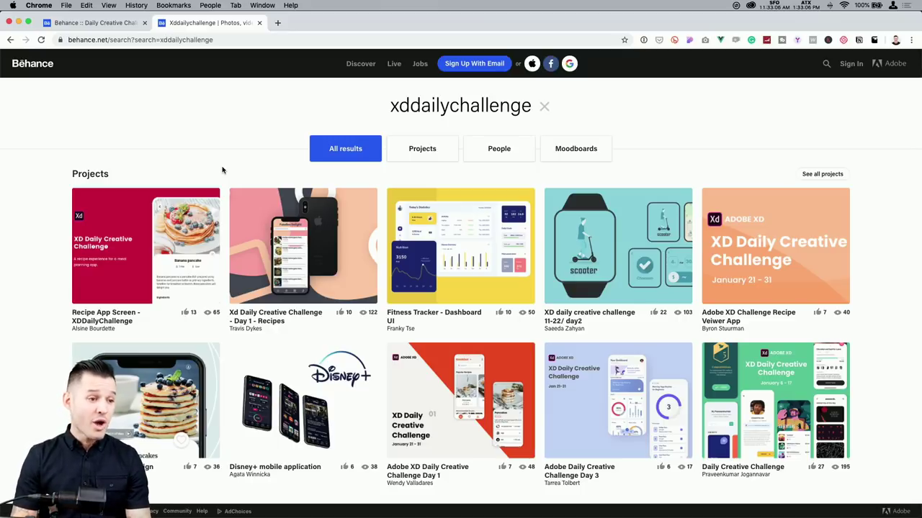
Switch to Adobe XD and review the Day 5 yoga tracker brief, including About the Challenge, Focus On, Inspiration and Resources
key(super+Tab)
mouse_move(395, 506)
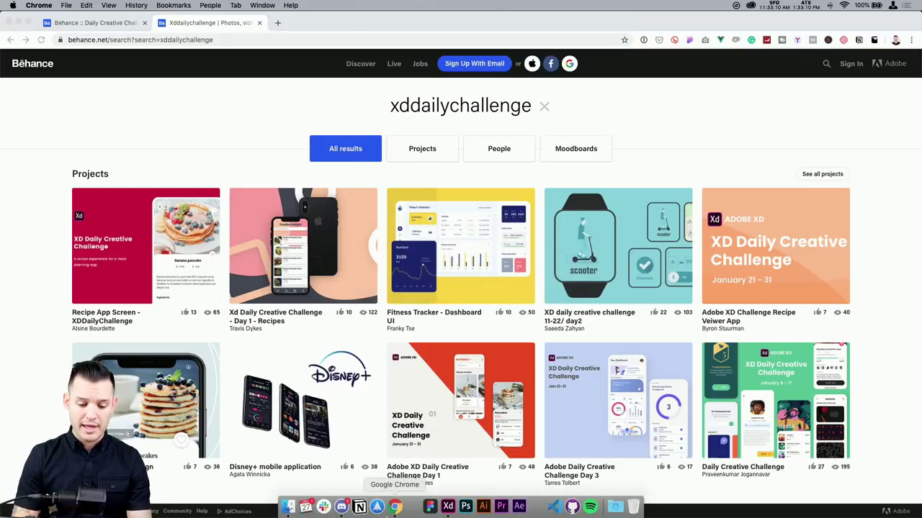
click(447, 507)
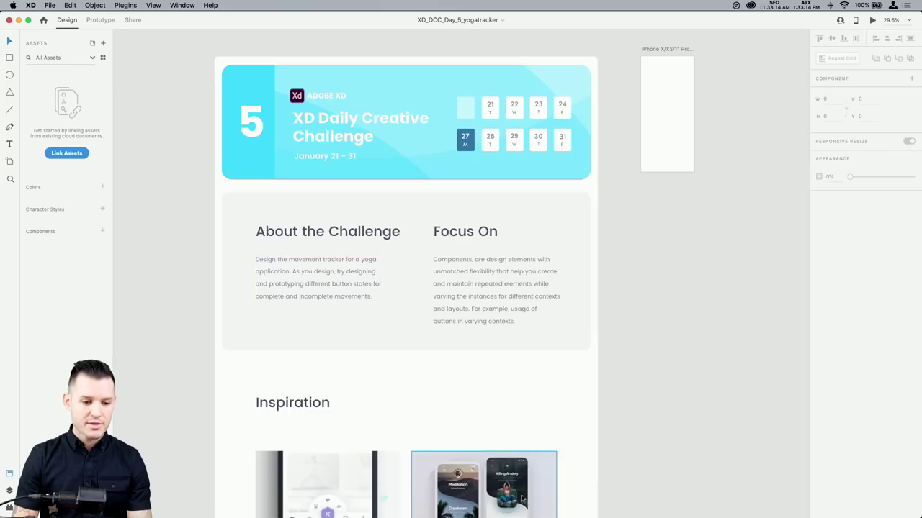
scroll(649, 347, left, 2)
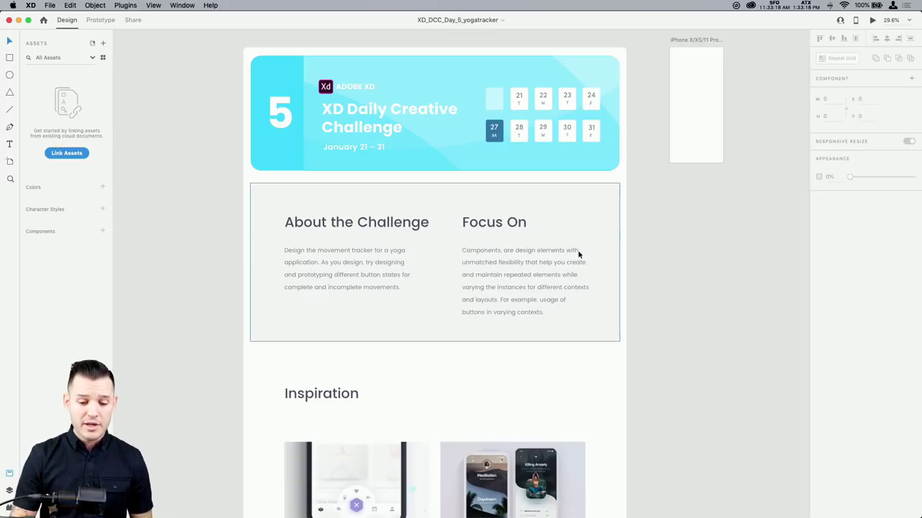
scroll(668, 336, down, 3)
scroll(668, 335, up, 4)
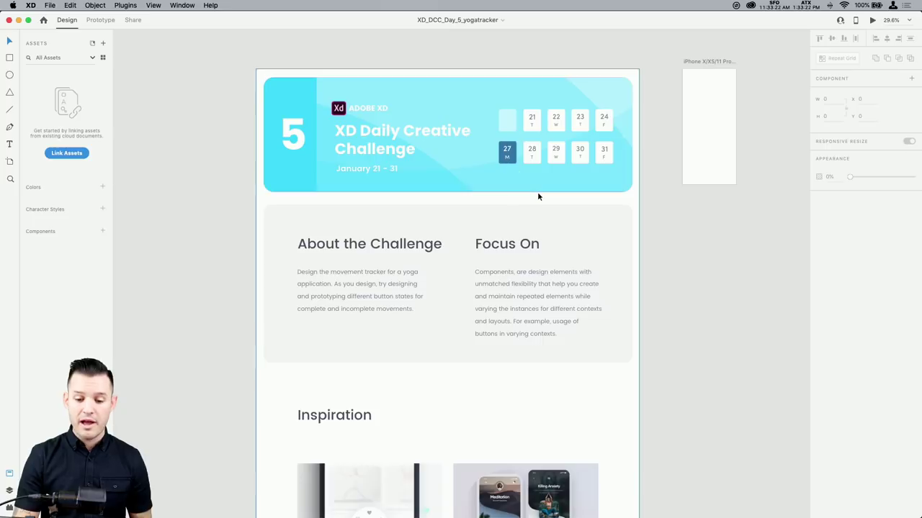
key(super+equal)
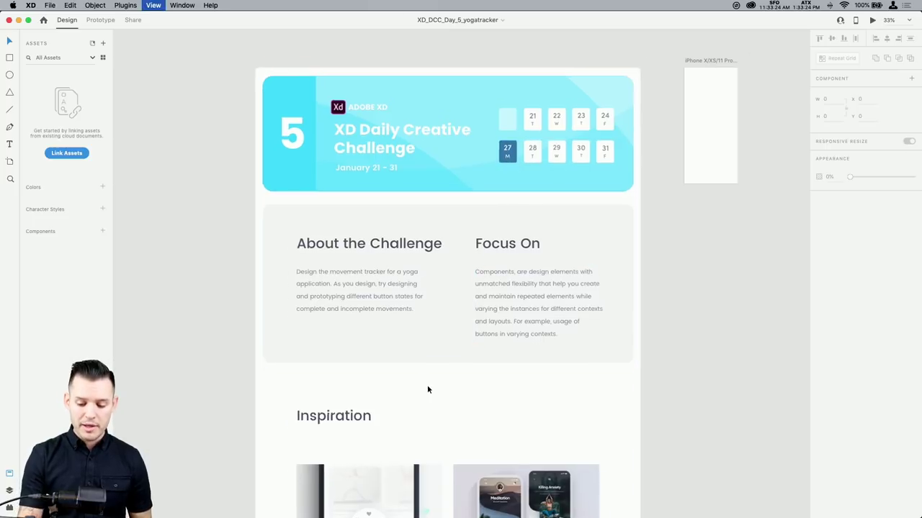
key(super+equal)
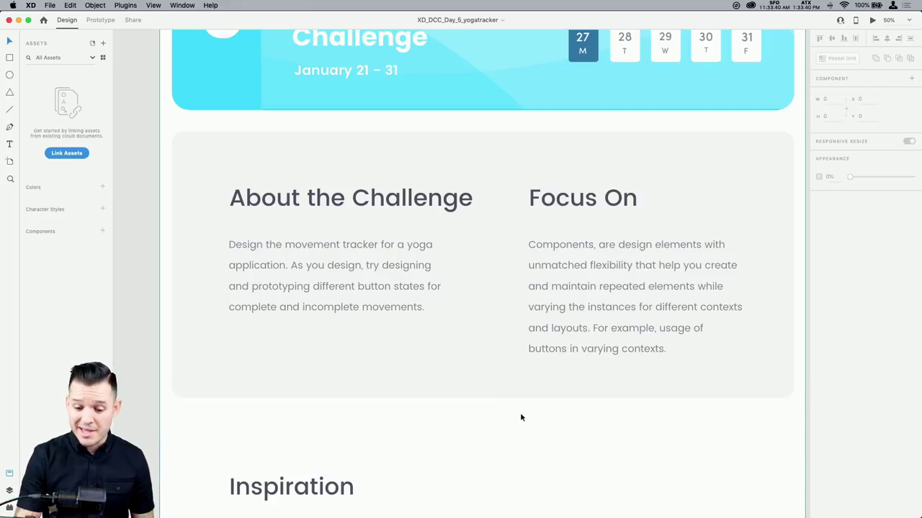
scroll(520, 415, down, 2)
scroll(520, 416, down, 1)
scroll(521, 416, down, 5)
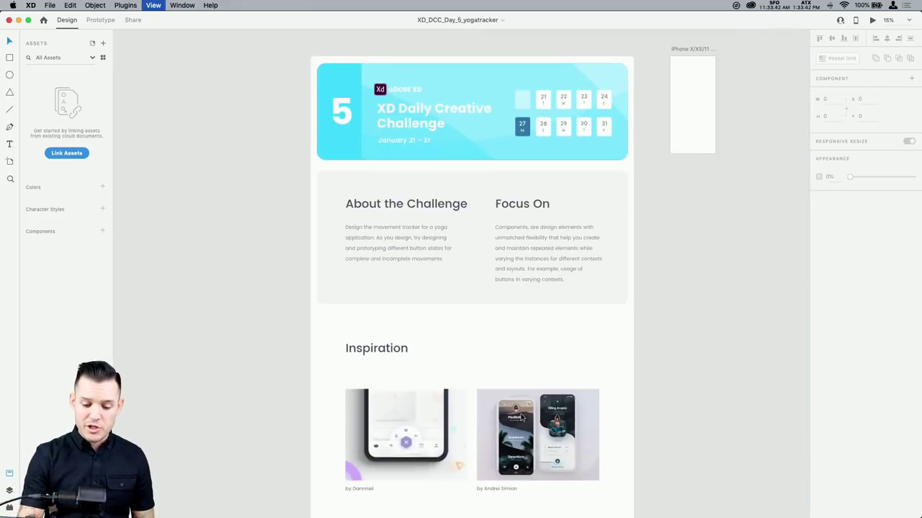
scroll(521, 417, down, 3)
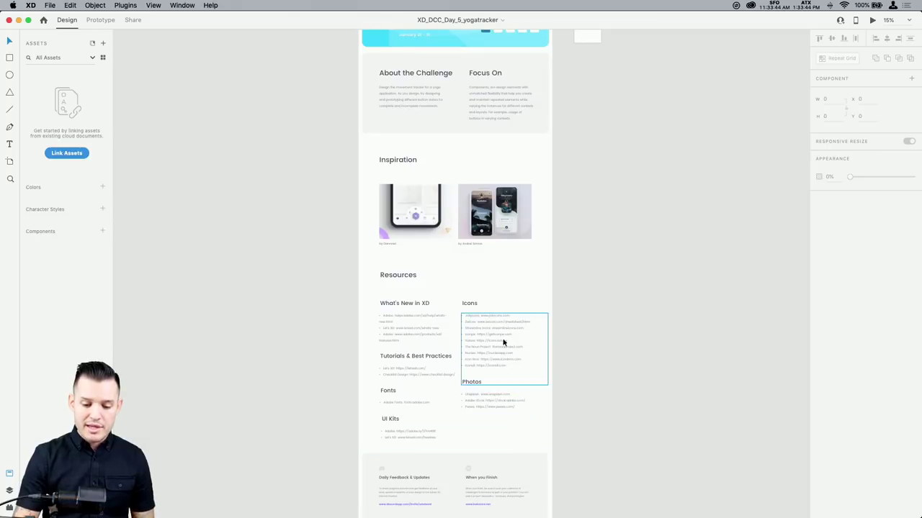
Look over the colors, images, icons and type in the Yoga library of CC Libraries, and close the library
scroll(592, 282, up, 8)
scroll(592, 282, right, 4)
key(super+equal)
key(super+equal)
key(super+equal)
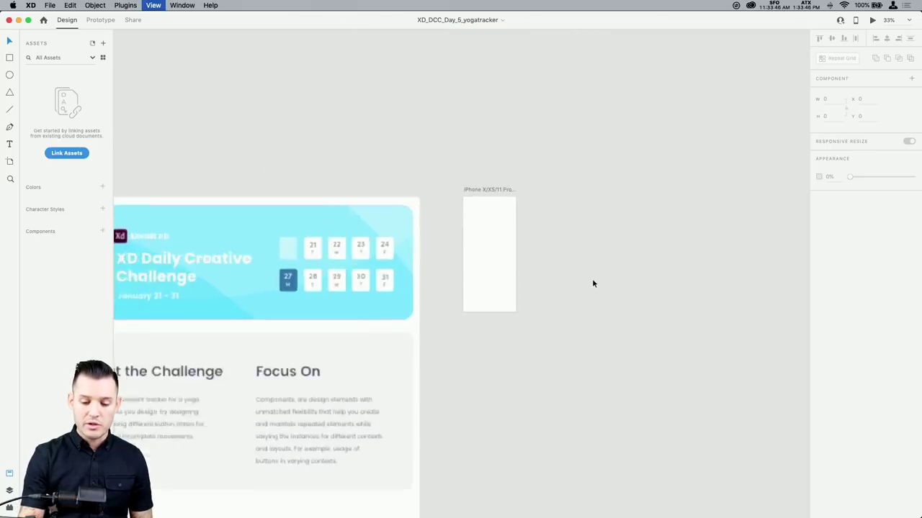
scroll(592, 284, up, 2)
scroll(593, 283, right, 2)
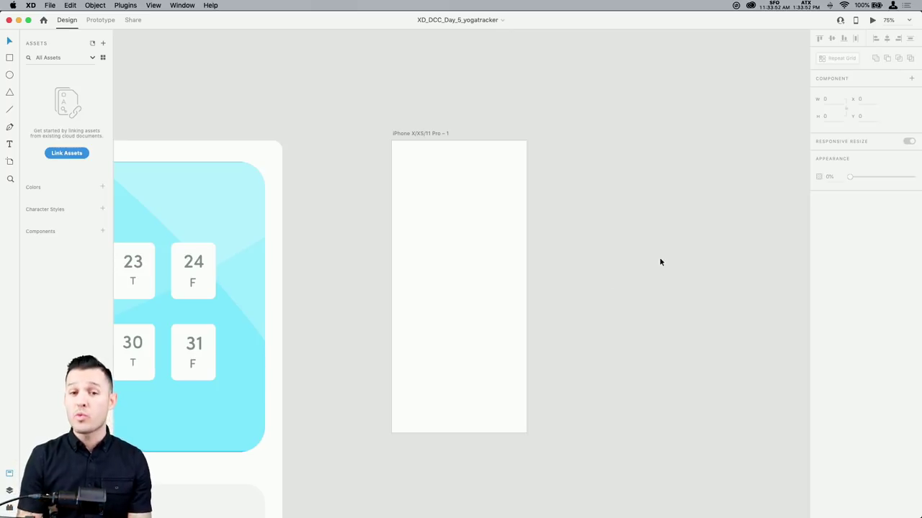
key(super+shift+l)
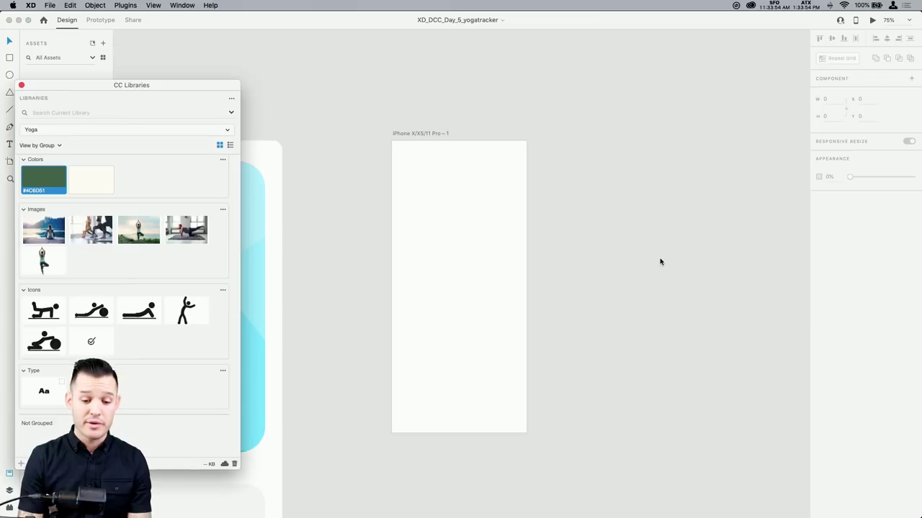
drag(208, 90, 280, 81)
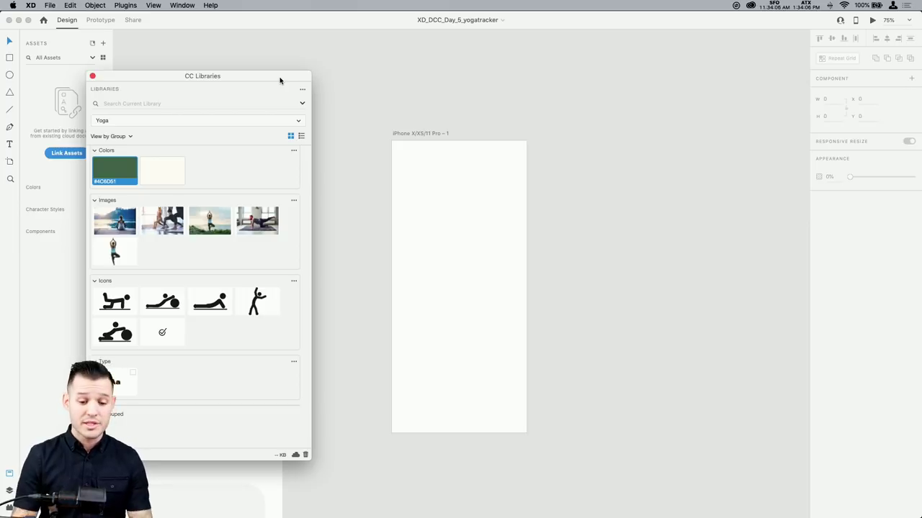
click(92, 76)
Place the outdoor tree-pose photo from the Yoga CC library on the iPhone X/XS/11 Pro – 1 artboard
scroll(305, 144, down, 2)
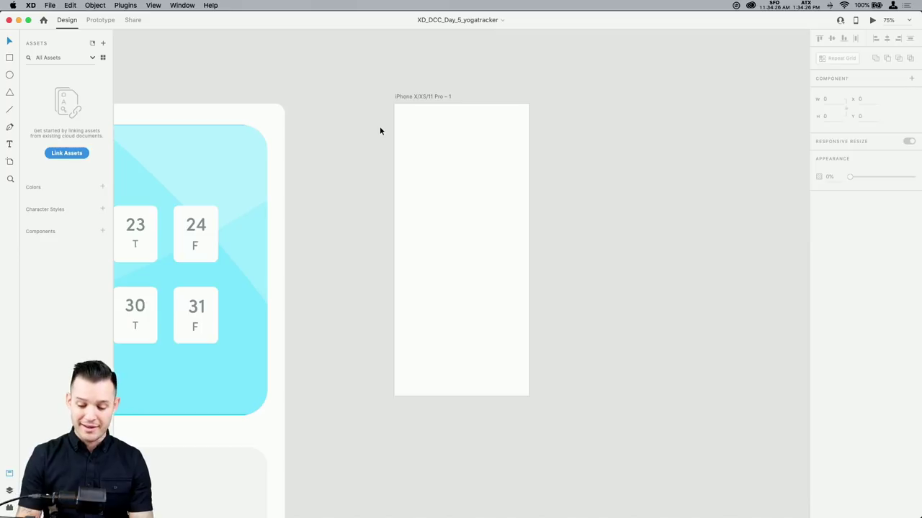
key(super+3)
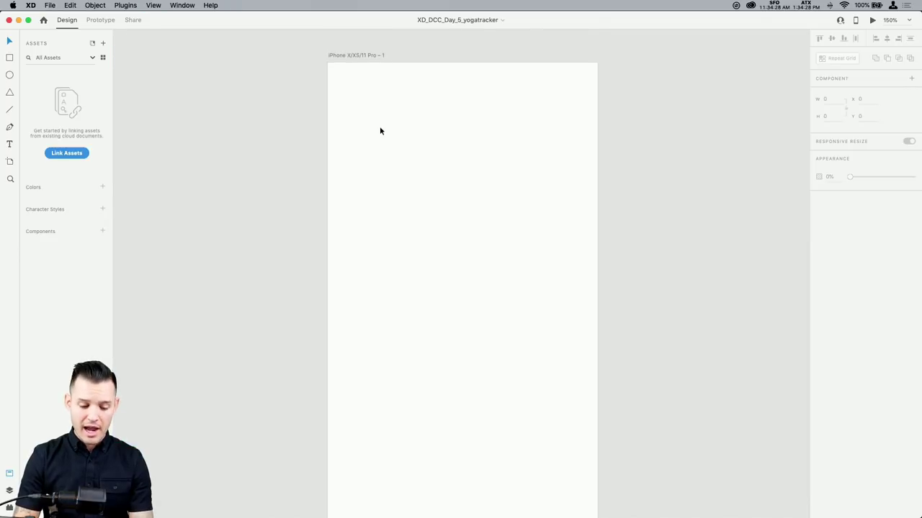
key(super+shift+l)
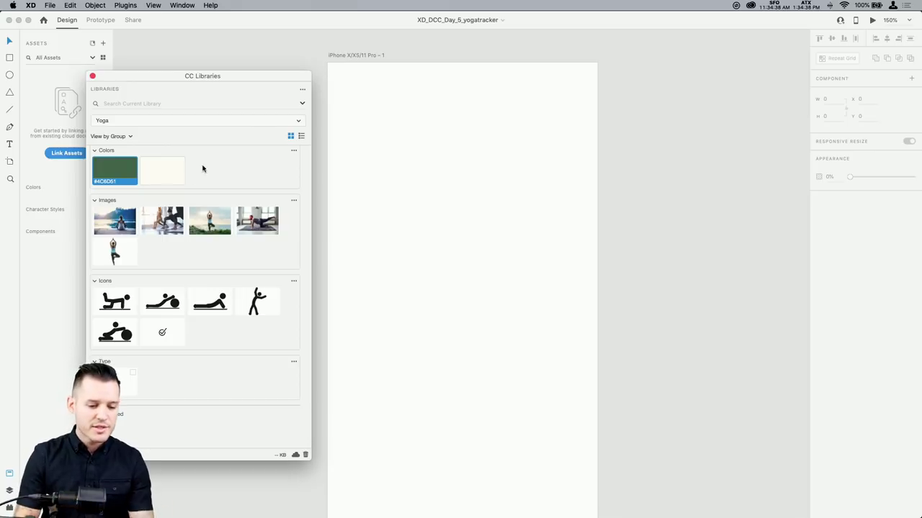
drag(216, 223, 408, 191)
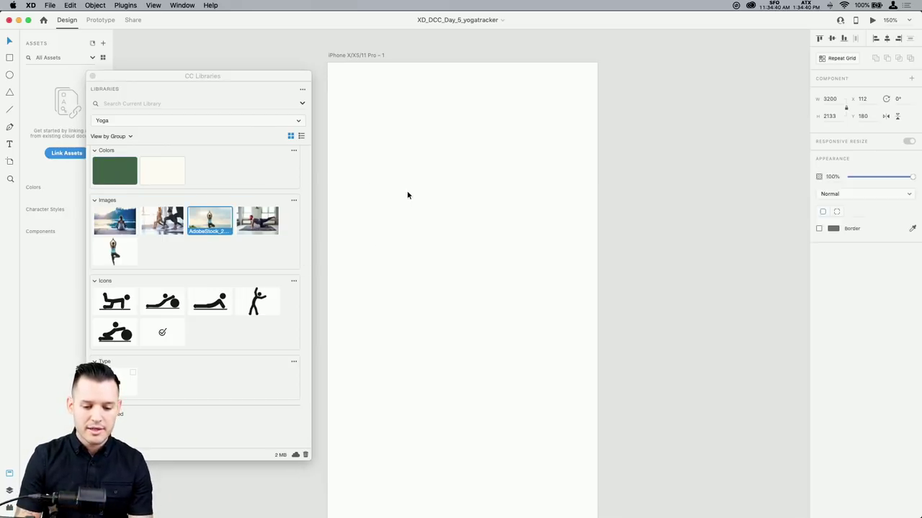
key(super+minus)
key(super+minus)
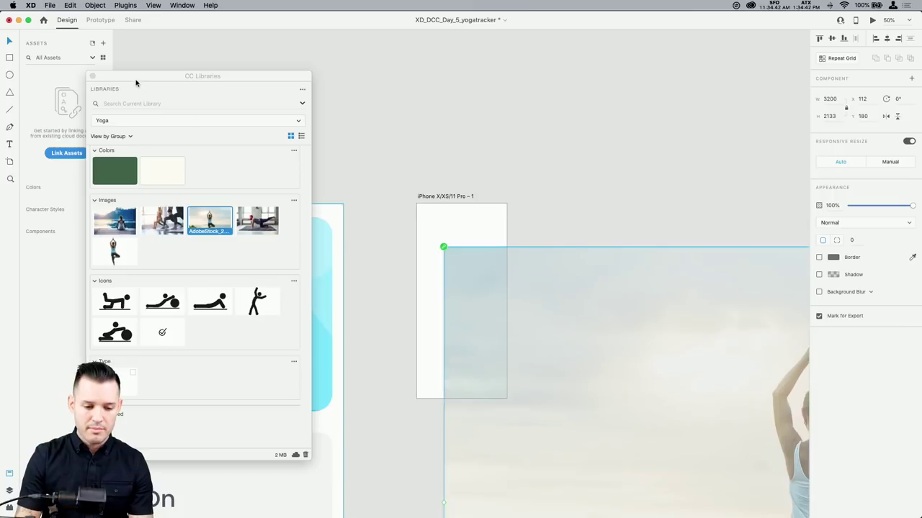
Fit the tree-pose photo across the artboard's upper edge at 375 × 250 and close the CC Libraries
click(92, 75)
key(super+minus)
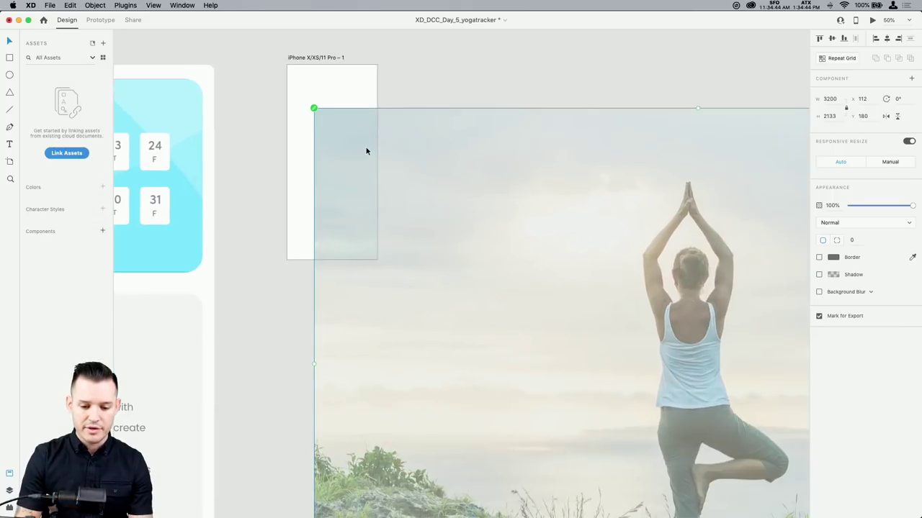
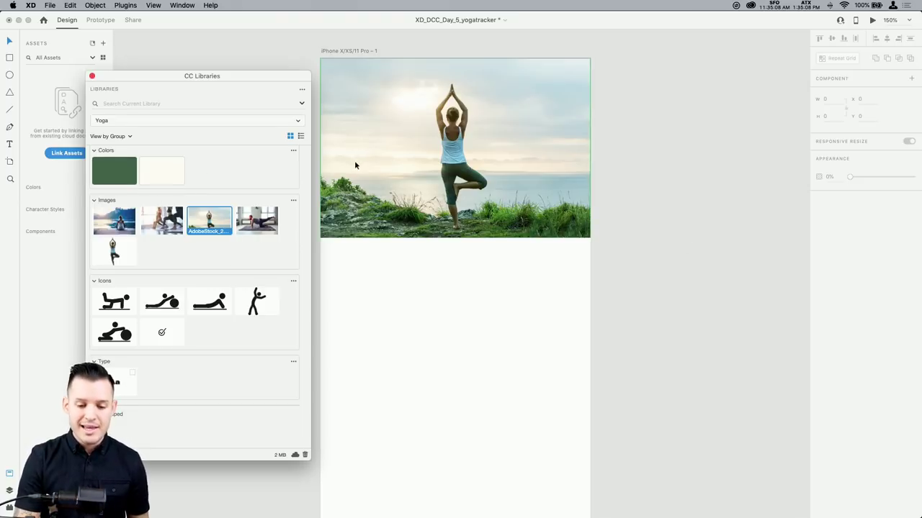
click(92, 76)
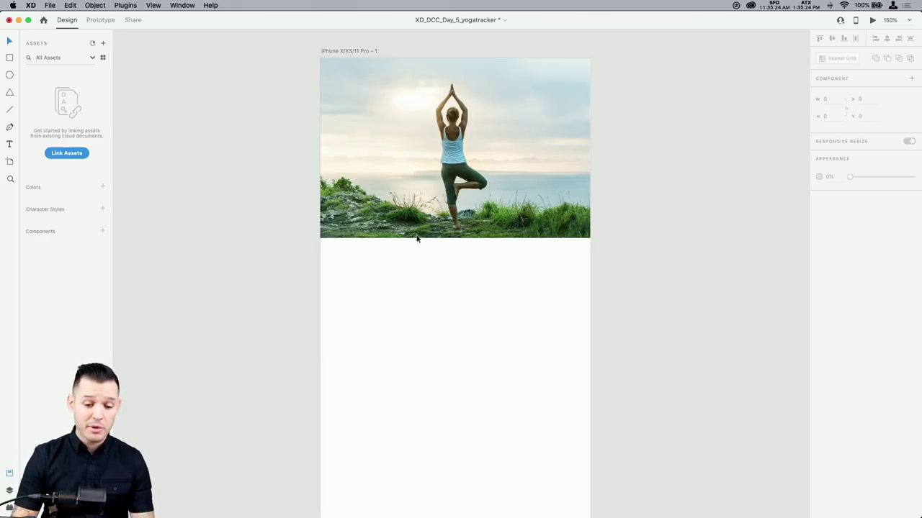
click(458, 206)
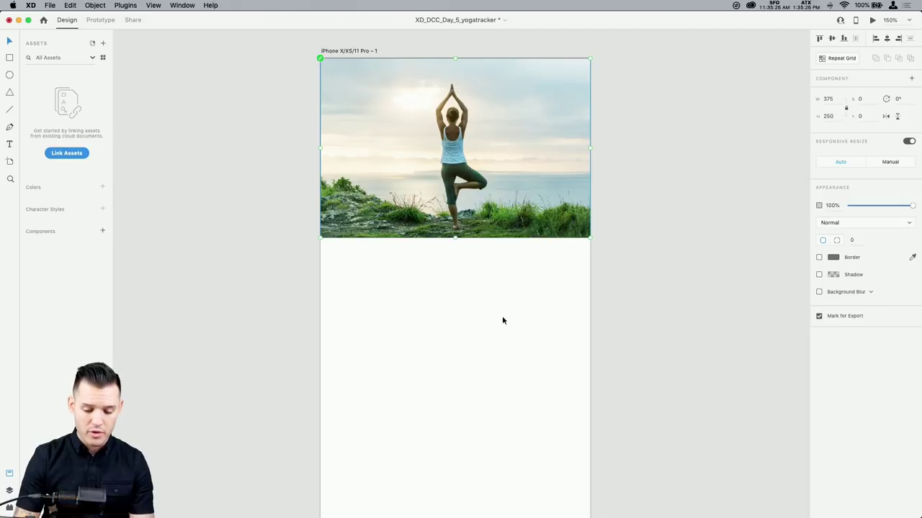
Draw a closed four-cornered Pen outline covering the empty artboard area below the photo, about 371 wide and 562 high
key(super+1)
key(p)
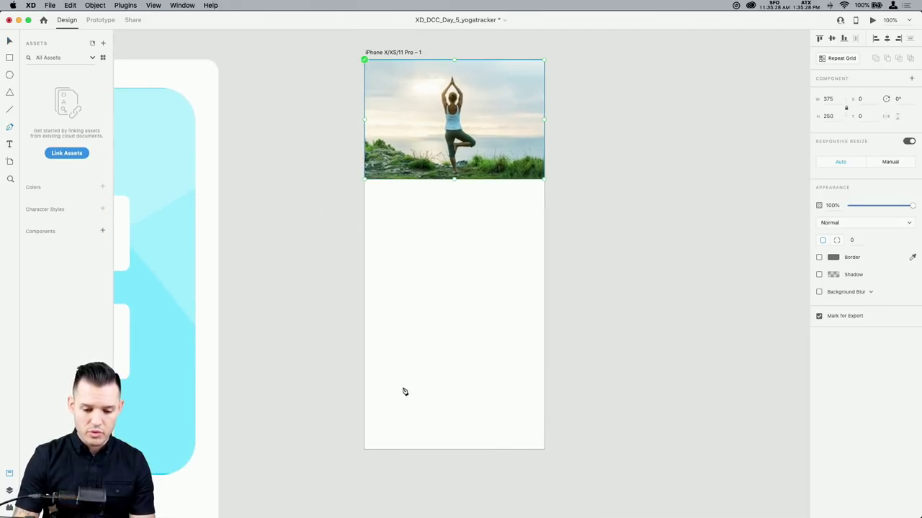
click(365, 448)
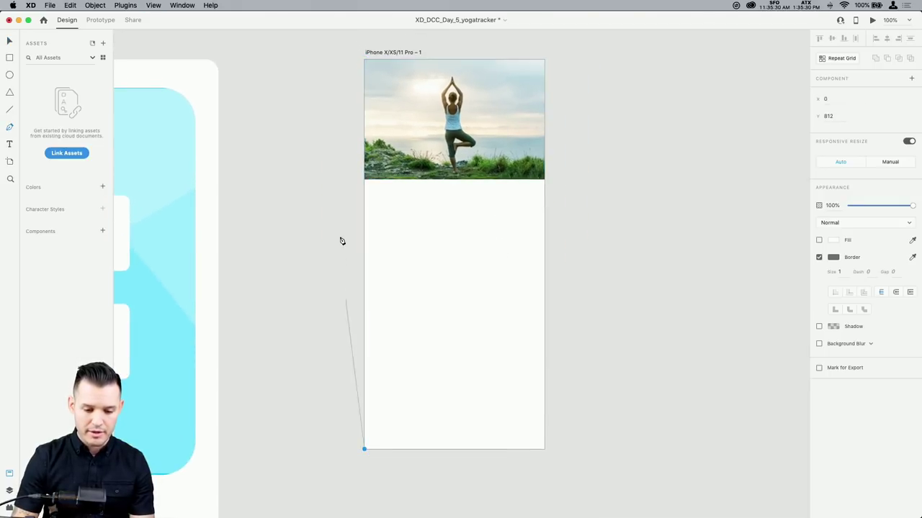
click(364, 180)
click(544, 180)
click(543, 449)
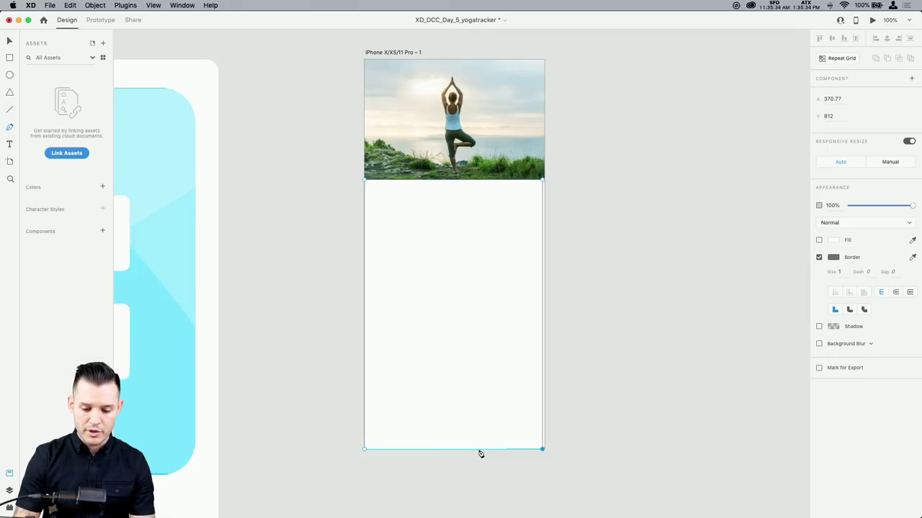
click(365, 449)
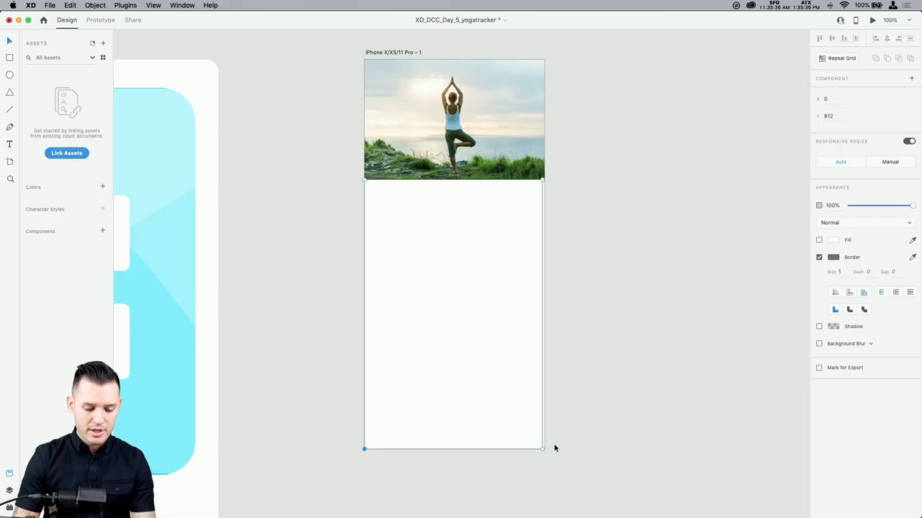
key(Escape)
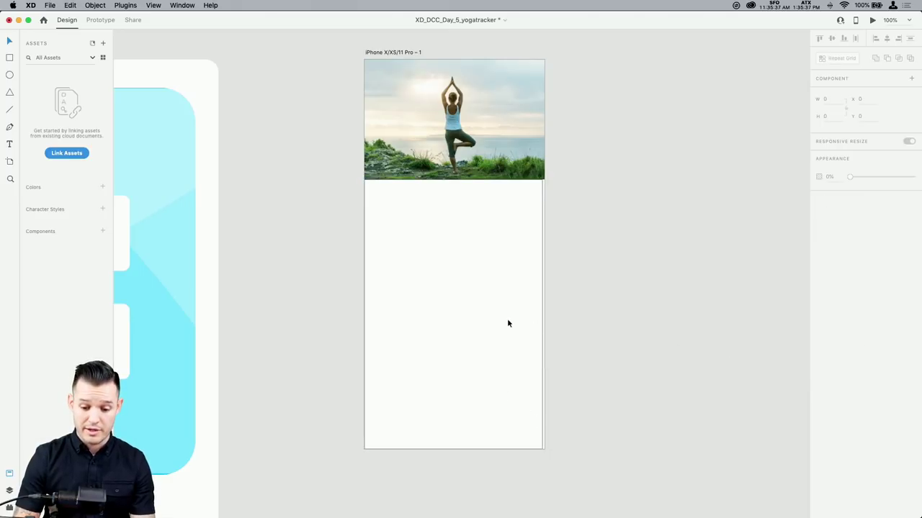
Widen the Pen outline below the photo to 375 and remove its border
click(478, 311)
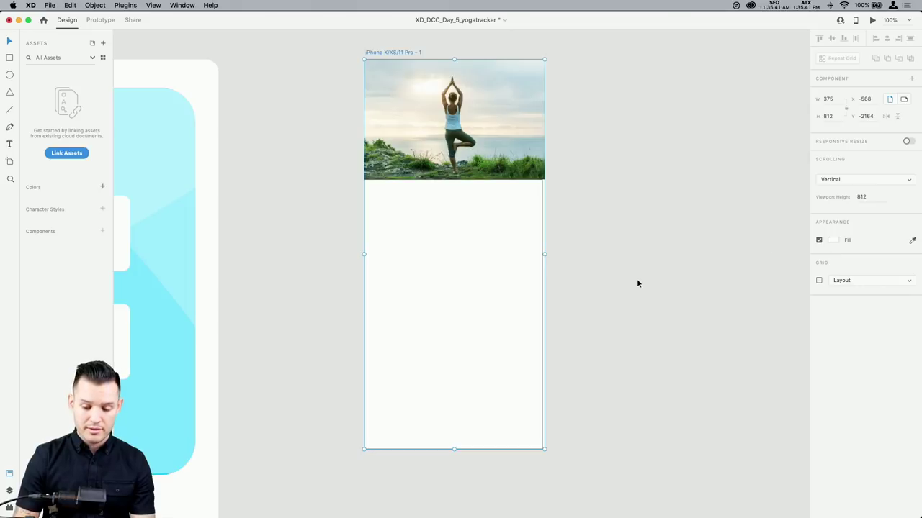
drag(574, 319, 480, 374)
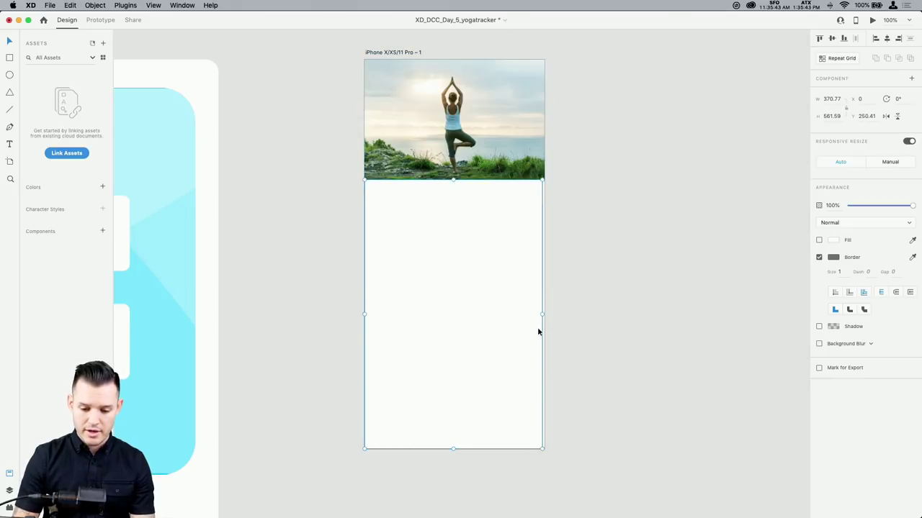
drag(543, 315, 545, 314)
click(819, 257)
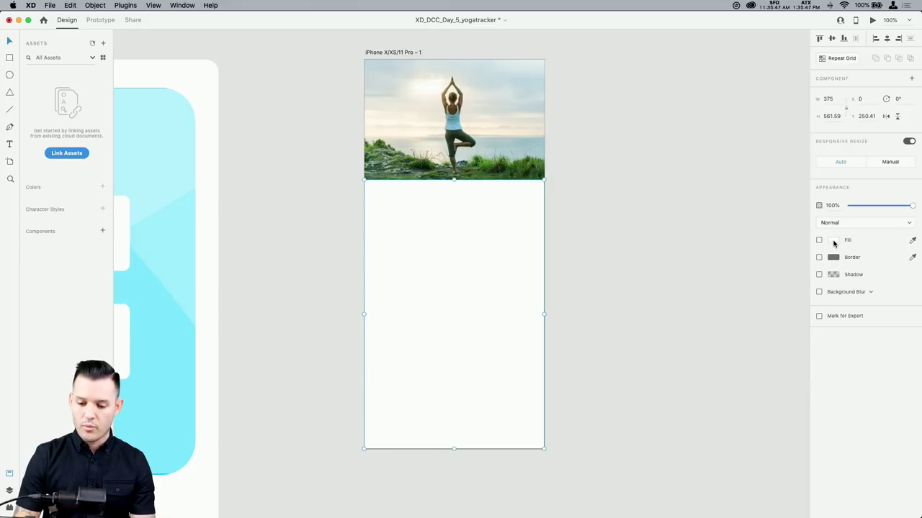
Try to reshape the Pen outline with a point on its upper edge, and delete the shape
key(super+equal)
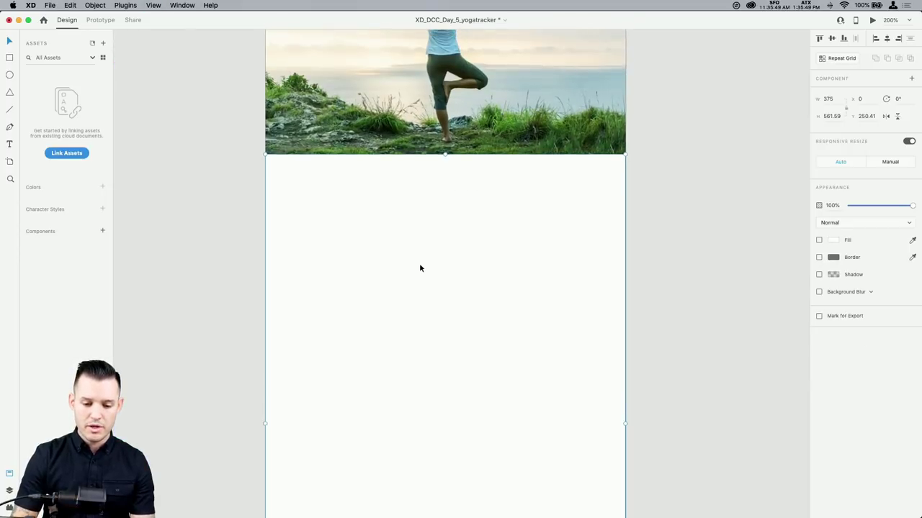
click(441, 158)
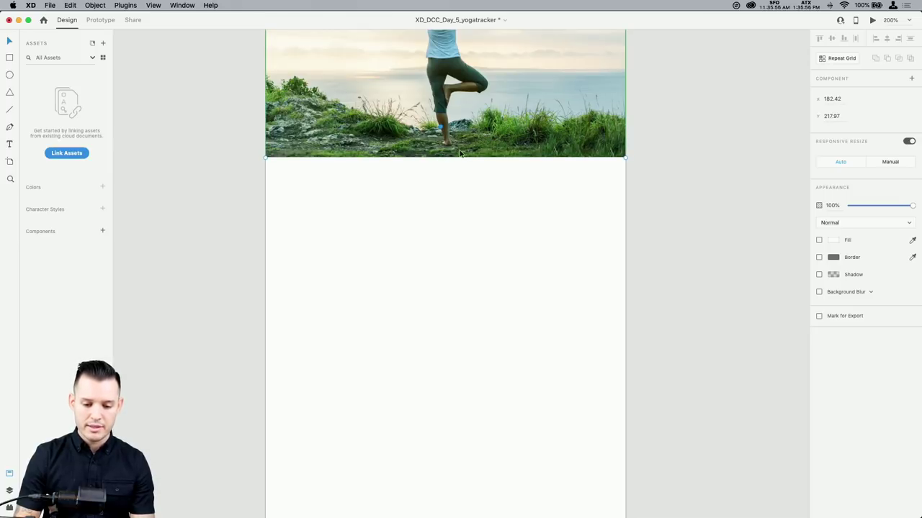
key(Delete)
click(454, 245)
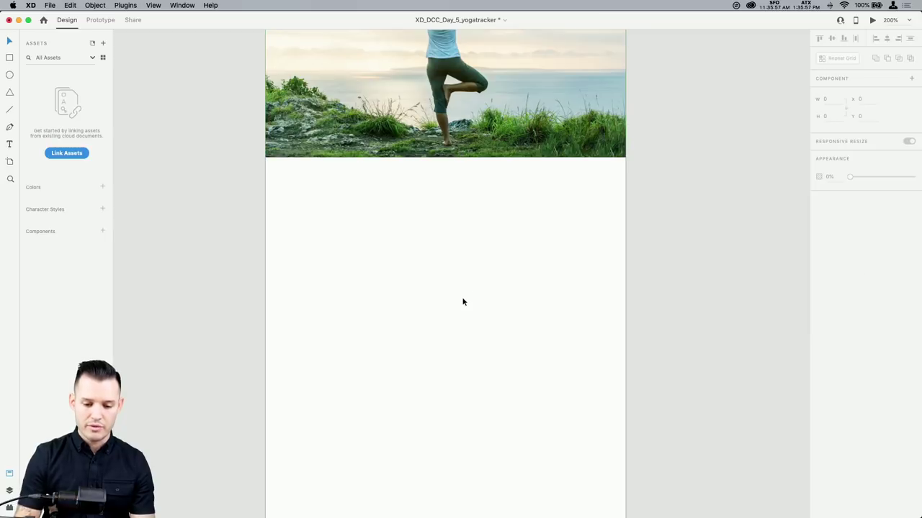
click(486, 353)
Draw a rectangle about 182 × 287 and align it to X 0, Y 250, directly below the photo
key(r)
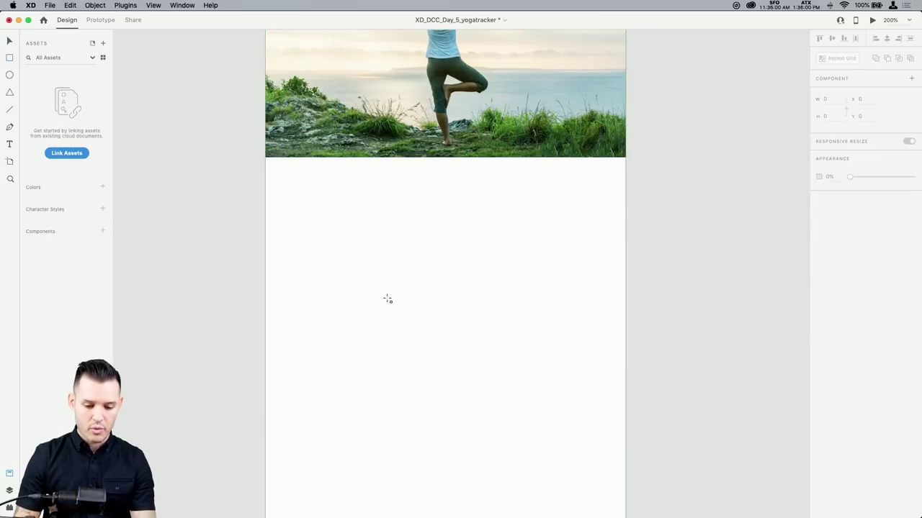
drag(316, 225, 490, 499)
key(super+minus)
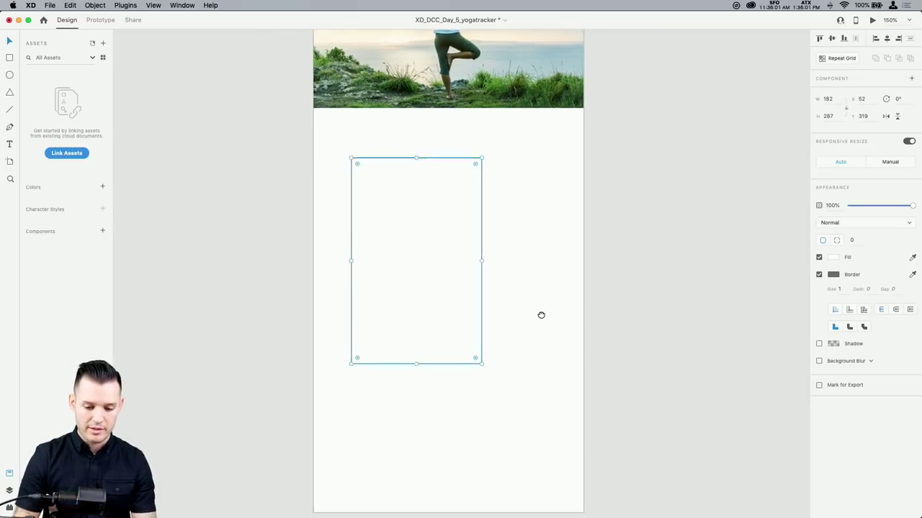
drag(411, 256, 372, 206)
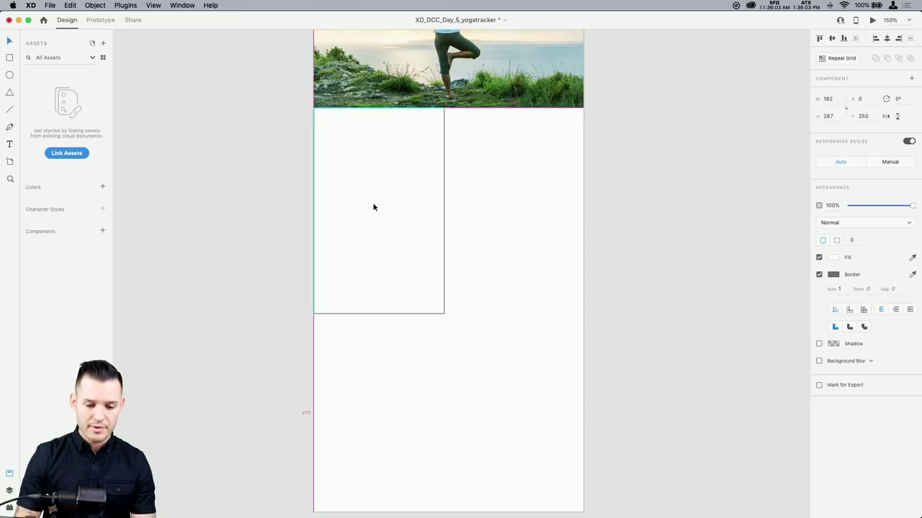
Enlarge the rectangle to 375 × 562 so it reaches the artboard's lower corner, and remove its border
scroll(467, 338, down, 5)
drag(461, 218, 551, 372)
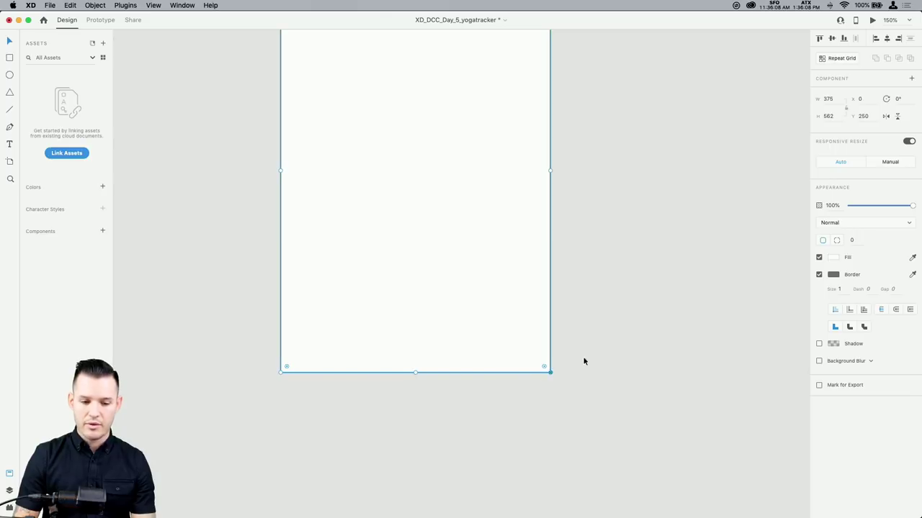
click(819, 274)
Raise the white rectangle's upper edge to Y 246, and undo a Pen point placed on that edge
scroll(635, 205, up, 3)
scroll(635, 205, up, 5)
scroll(458, 324, up, 5)
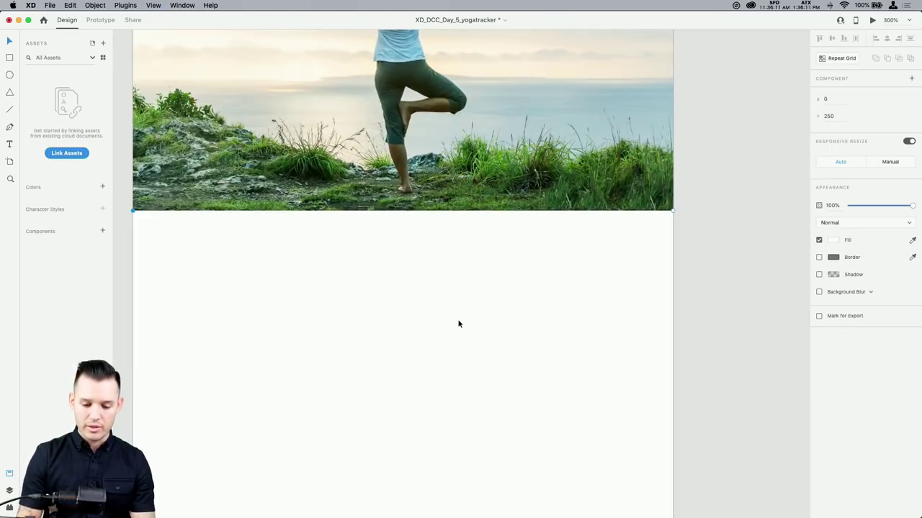
key(p)
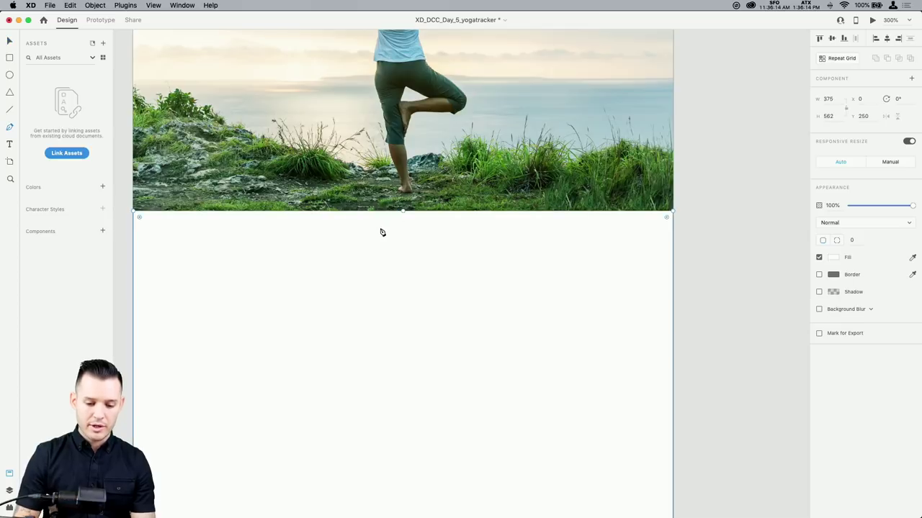
mouse_move(403, 213)
mouse_down()
mouse_move(402, 190)
mouse_move(401, 208)
mouse_up()
click(415, 205)
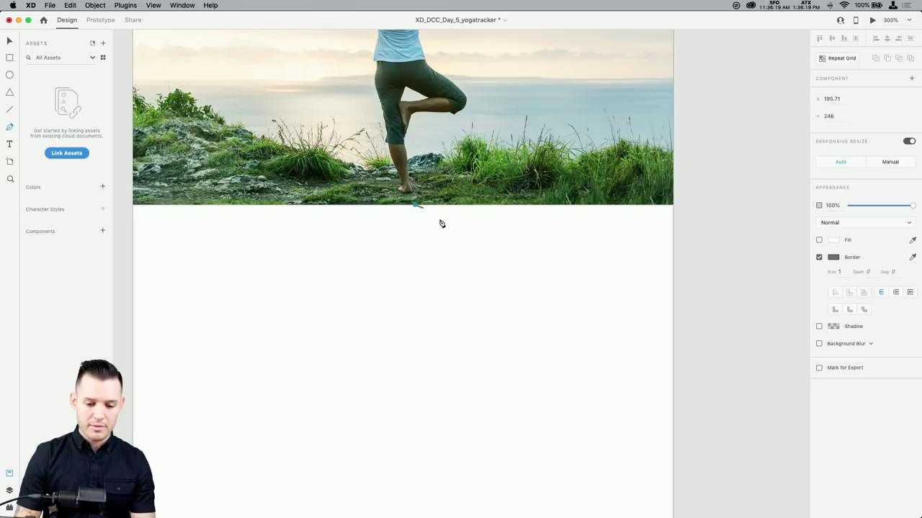
key(super+z)
key(v)
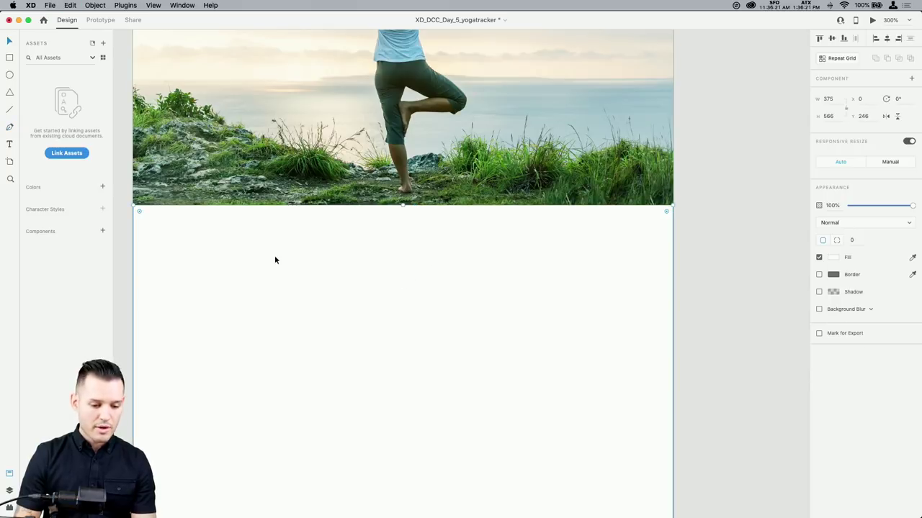
Try to add an anchor point along the upper edge of the white rectangle
click(403, 208)
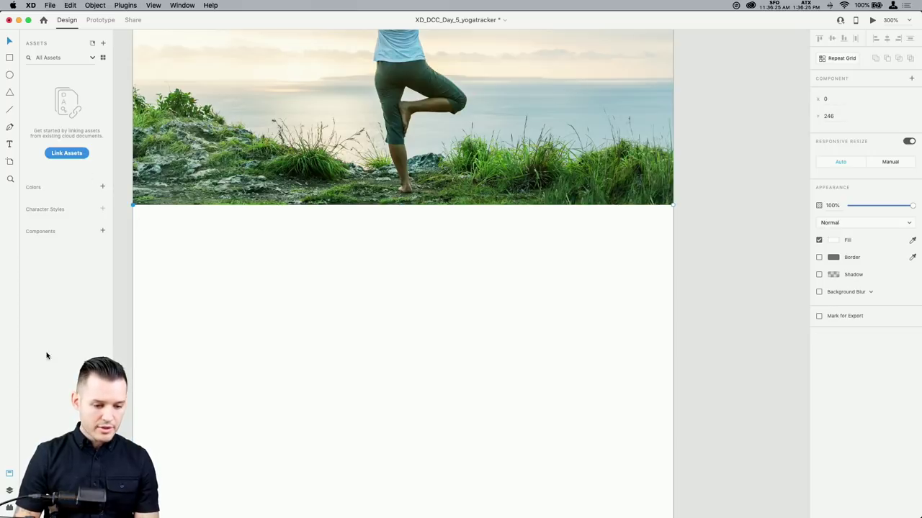
click(9, 490)
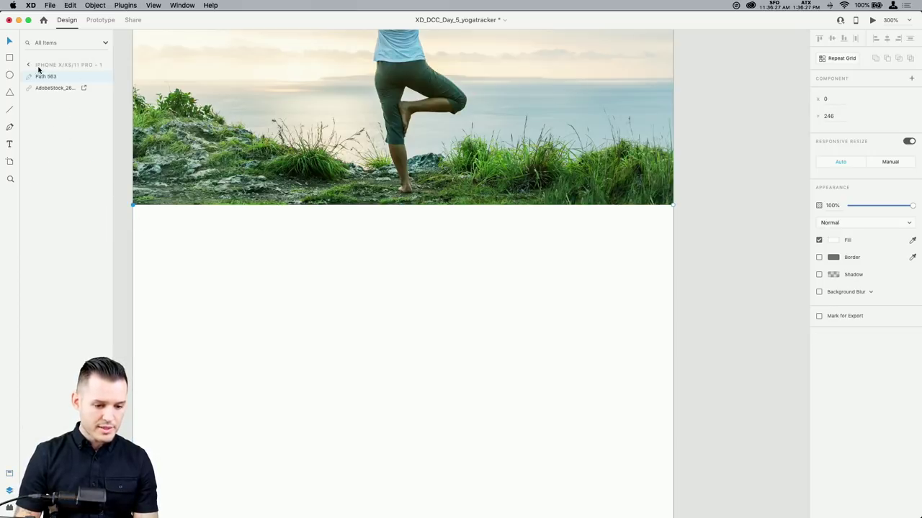
double_click(376, 209)
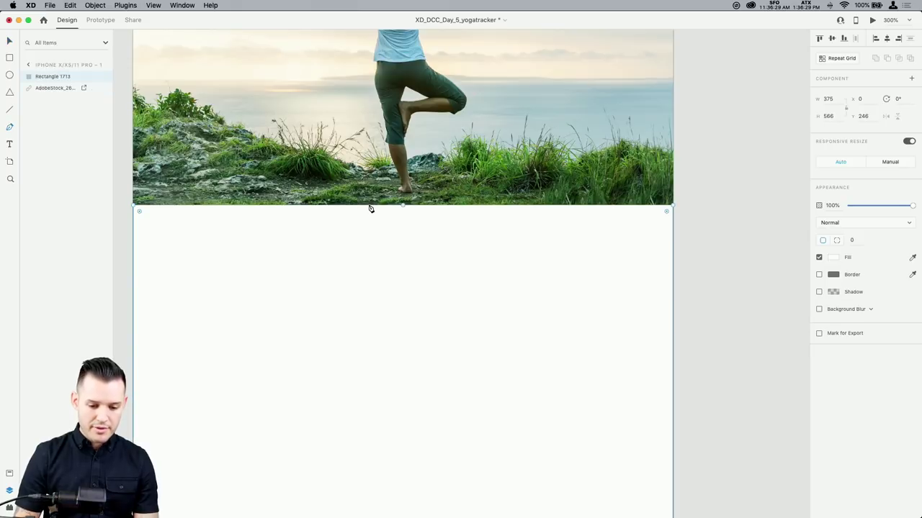
click(402, 207)
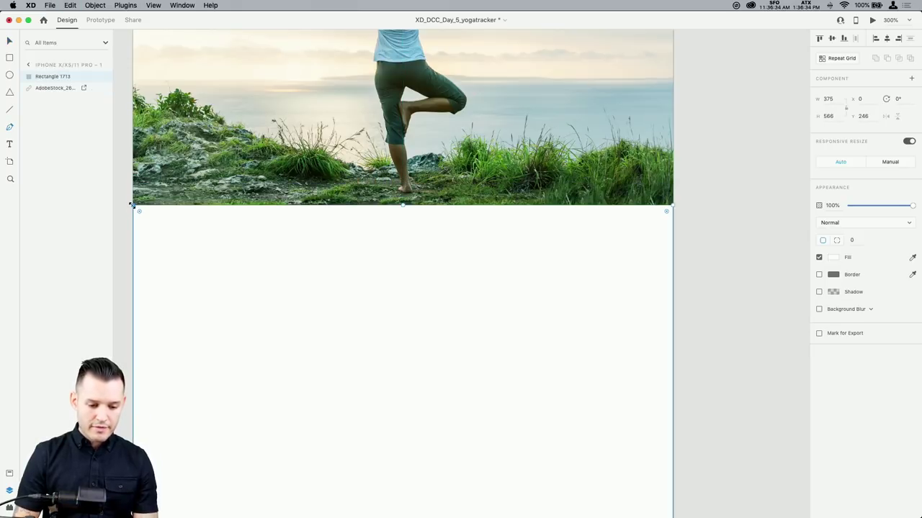
click(132, 205)
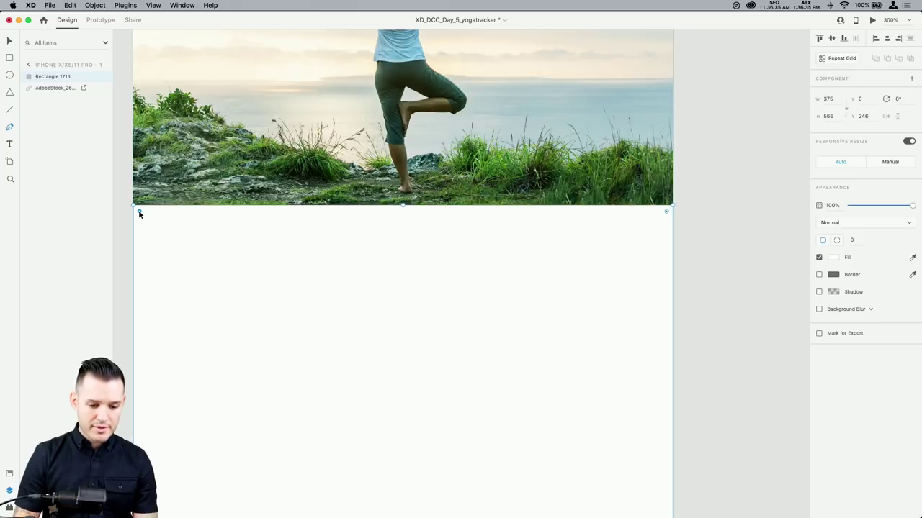
key(super+1)
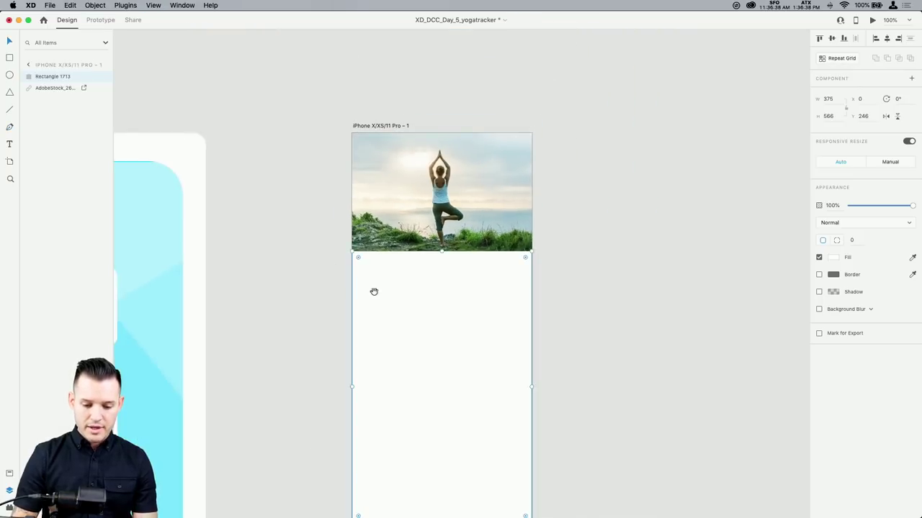
Draw a closed Pen triangle across the artboard's width, with its peak at the woman's foot and its base level at Y 331.57
key(p)
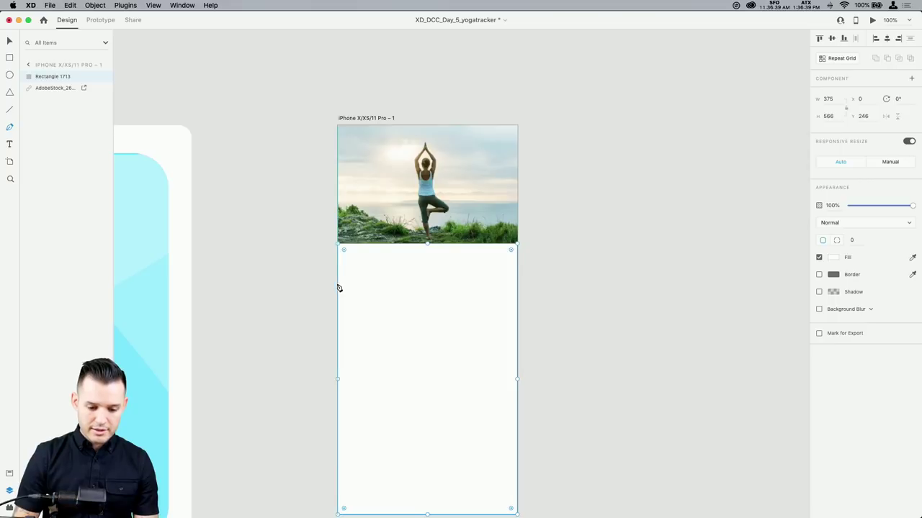
click(337, 283)
click(432, 225)
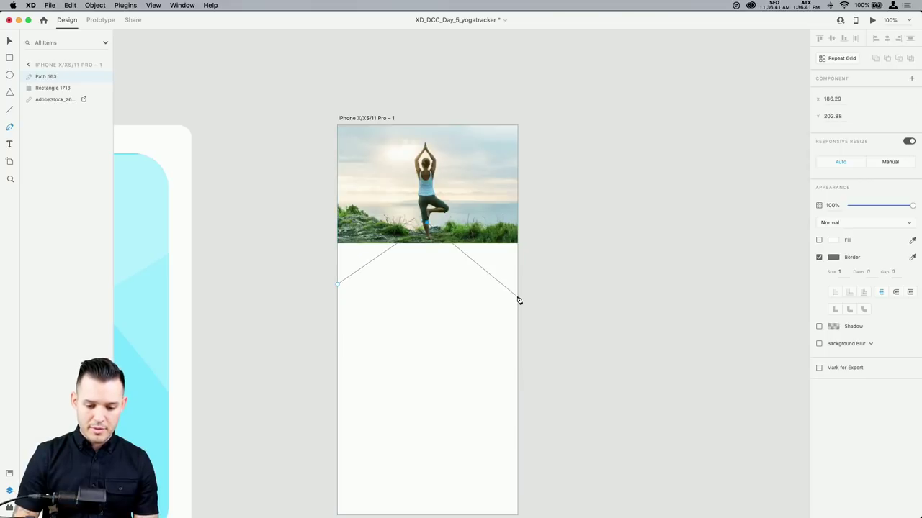
click(517, 291)
click(336, 284)
drag(517, 290, 518, 285)
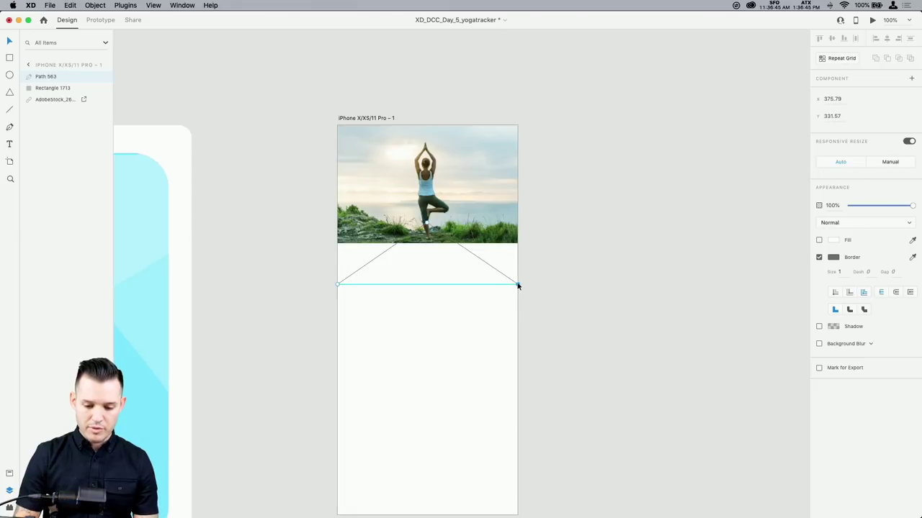
Remove the triangle's border and turn on its white fill
key(super+equal)
click(818, 257)
click(819, 239)
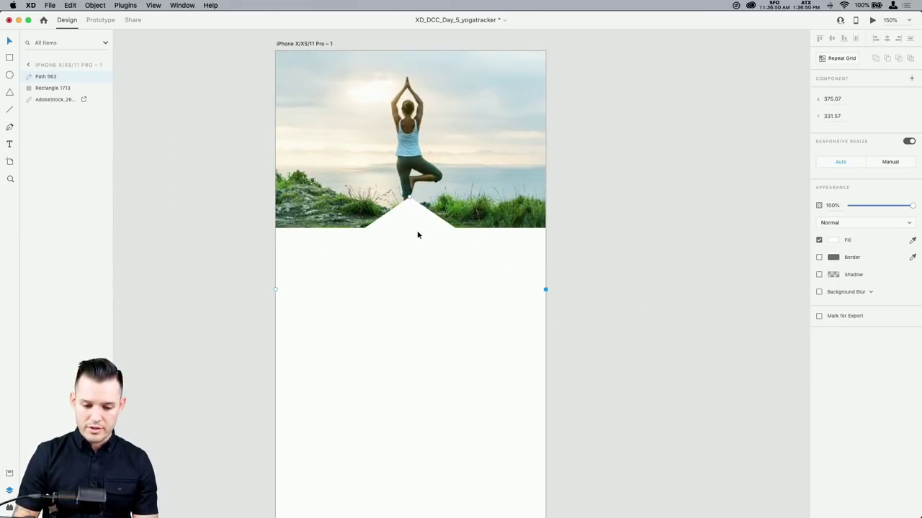
Convert the triangle's peak to a smooth point and extend its handle to the artboard edge to form a broad dome
click(410, 198)
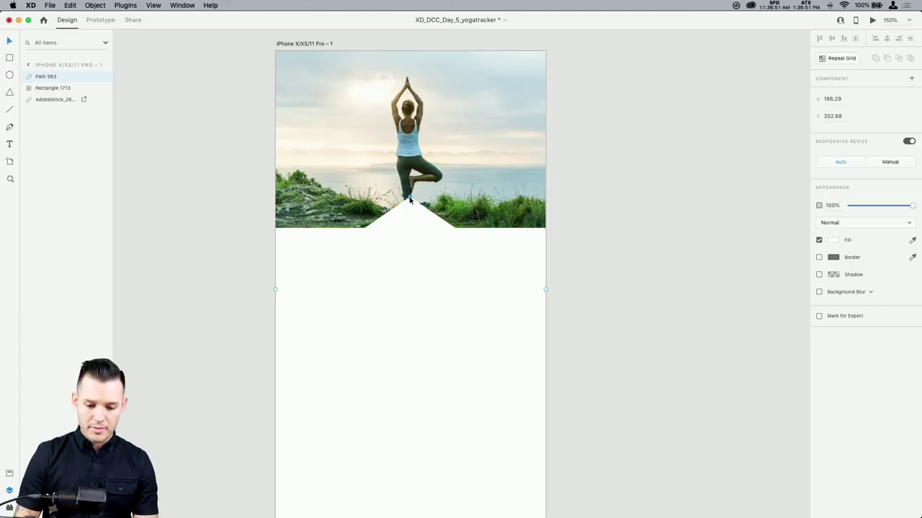
double_click(409, 198)
drag(479, 196, 546, 198)
key(Escape)
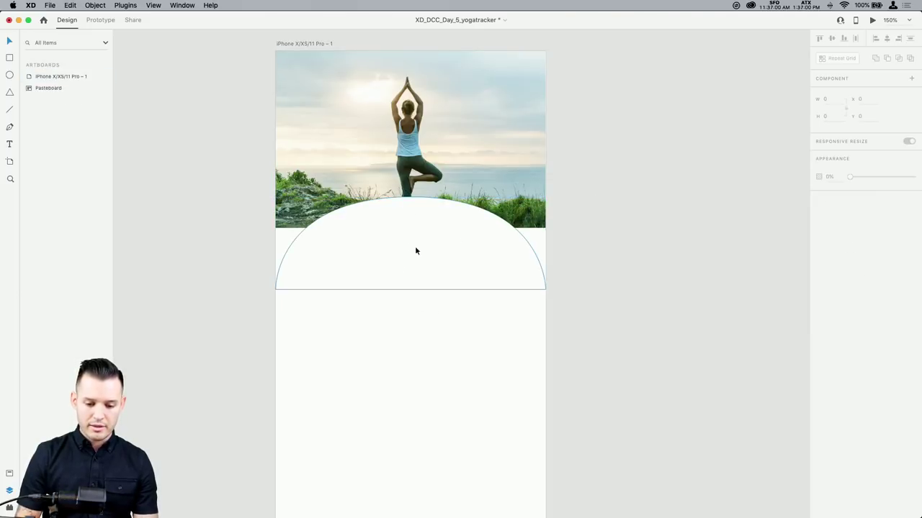
Move the white dome up so its base rests on the rectangle's upper edge, and flatten it to about 70 high
click(393, 224)
drag(394, 224, 391, 187)
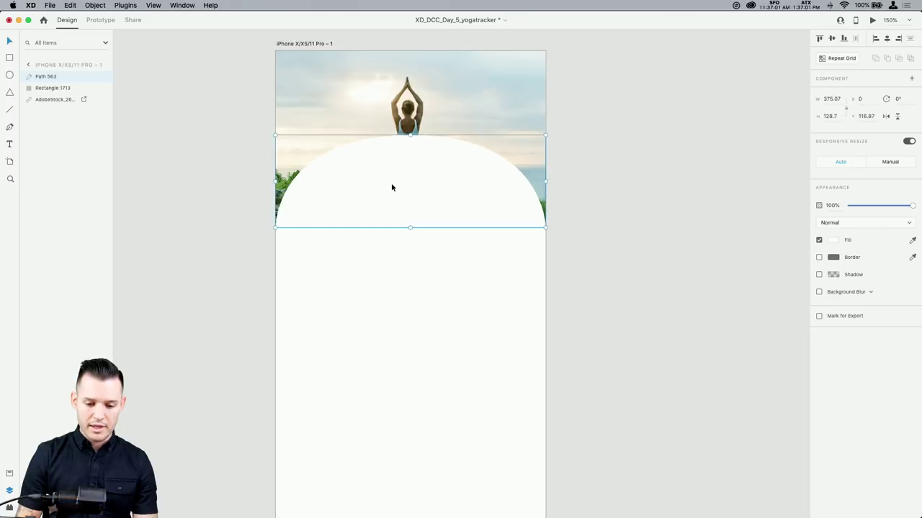
drag(411, 134, 411, 176)
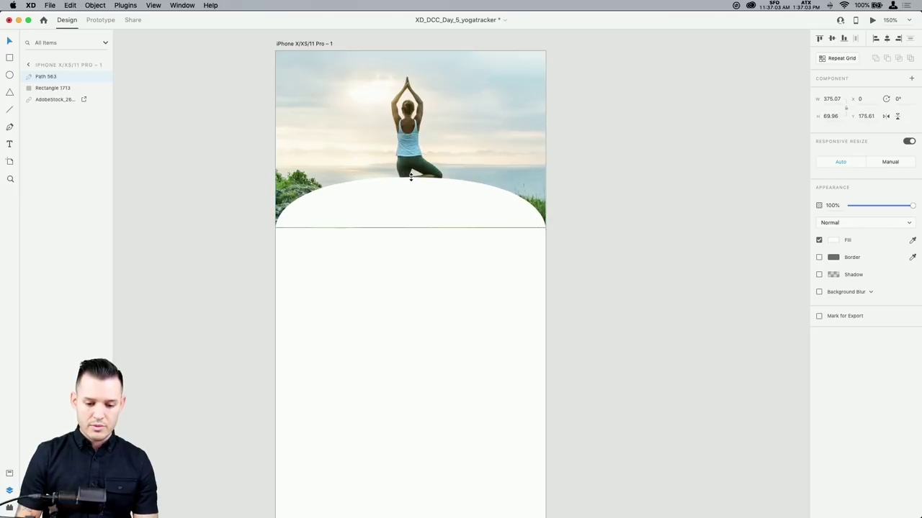
Combine the dome and the white rectangle into one shape with Add, and move it down to about Y 243
shift+click(407, 260)
click(877, 58)
key(super+z)
click(577, 259)
click(481, 223)
shift+click(476, 218)
key(super+alt+u)
drag(475, 256, 473, 303)
Resize the yoga photo to 531 × 354 and place it at X -78, Y -37, with the woman standing on the curve
scroll(473, 303, down, 3)
click(503, 204)
drag(505, 208, 555, 243)
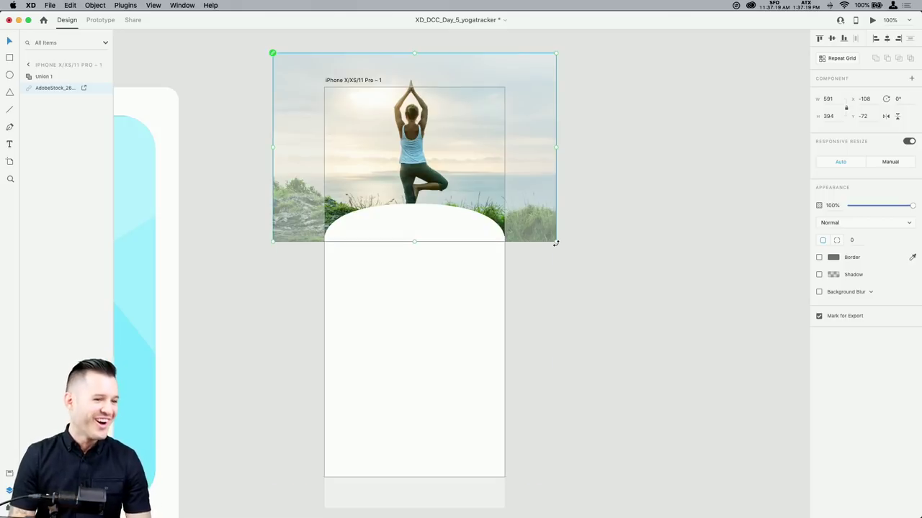
drag(436, 165, 442, 180)
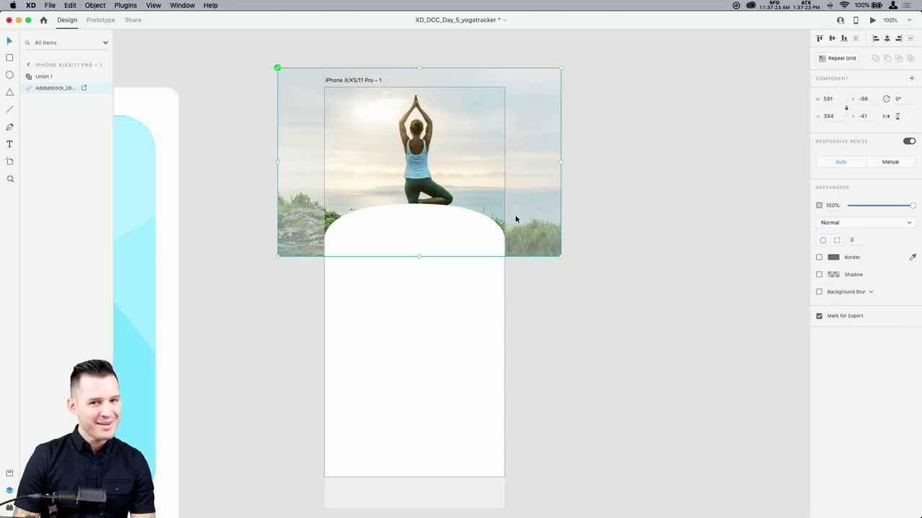
drag(560, 257, 546, 239)
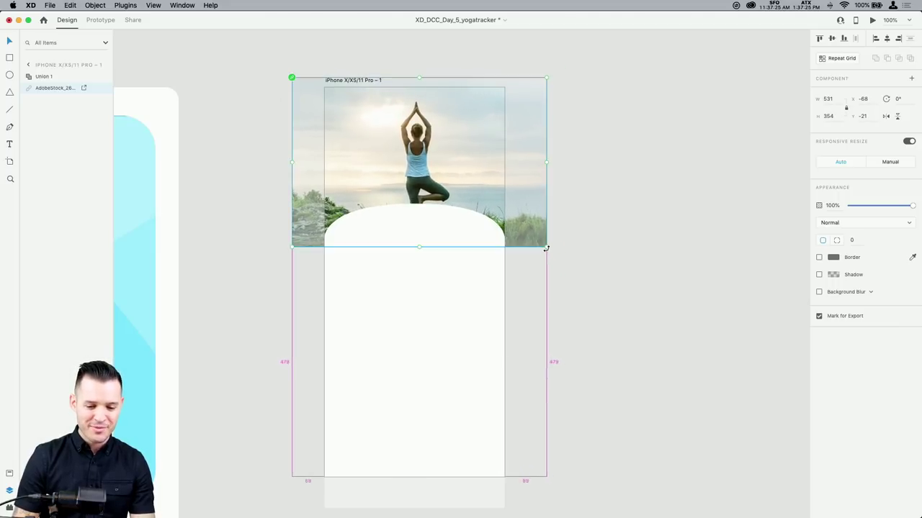
drag(420, 134, 415, 135)
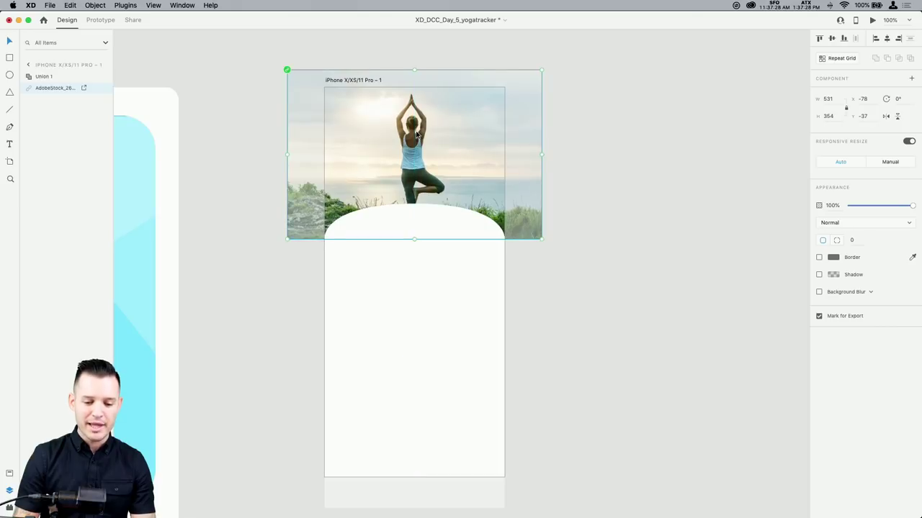
Reduce the white shape's height to about 555 and place its curved top at the woman's foot, about Y 264
key(super+equal)
click(419, 232)
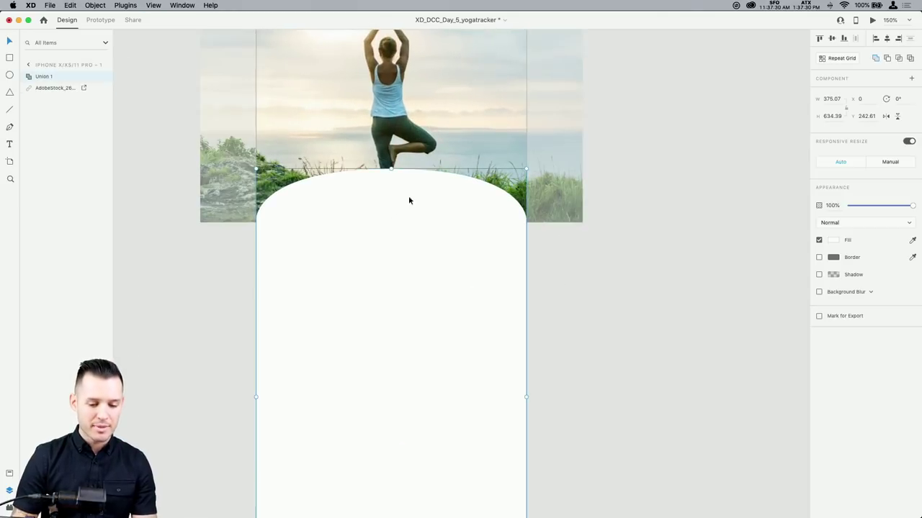
drag(391, 168, 378, 329)
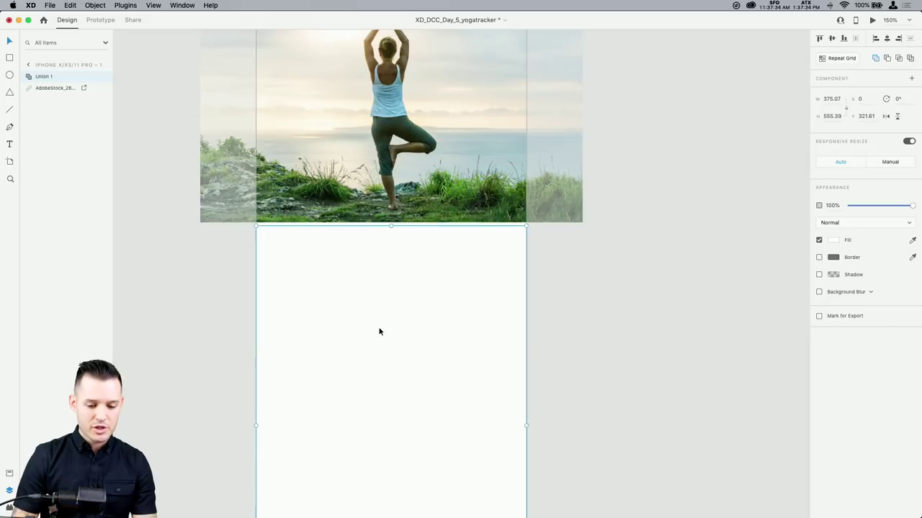
key(super+z)
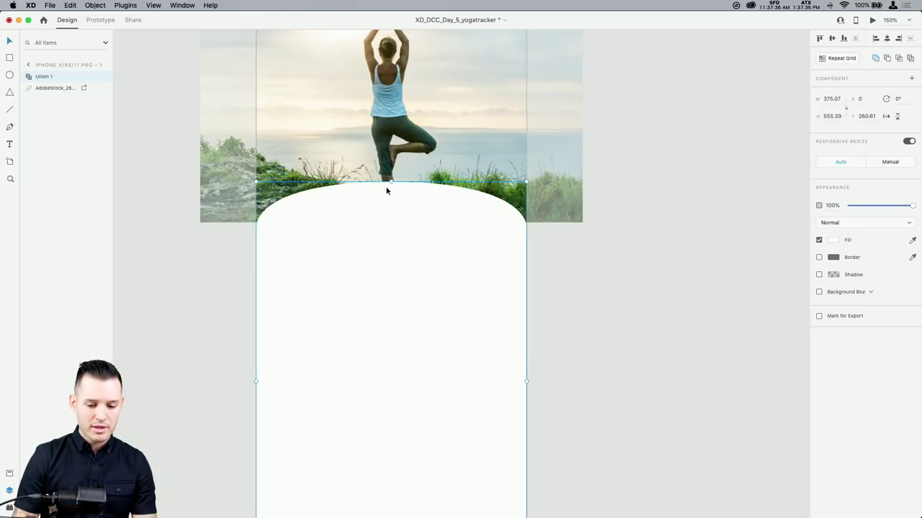
mouse_move(390, 178)
mouse_down()
mouse_move(390, 87)
mouse_move(386, 181)
mouse_up()
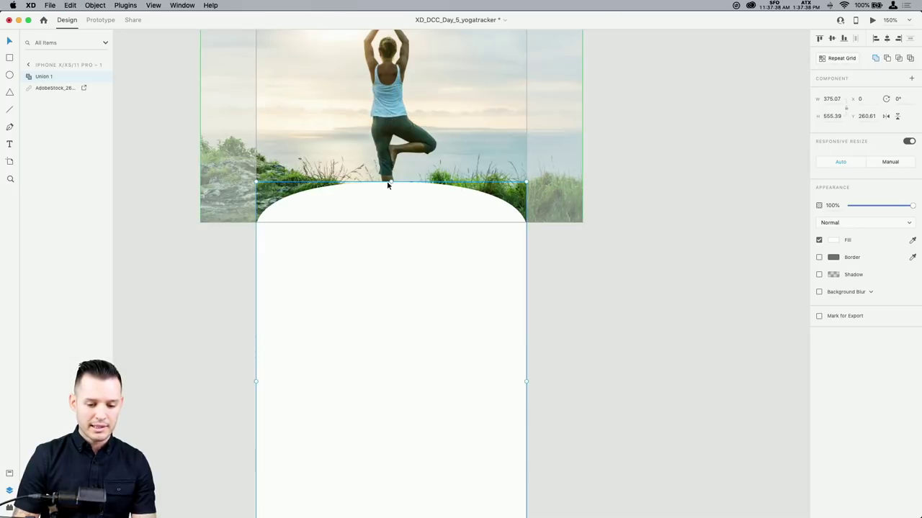
mouse_move(396, 245)
mouse_down()
mouse_move(394, 259)
mouse_move(393, 245)
mouse_up()
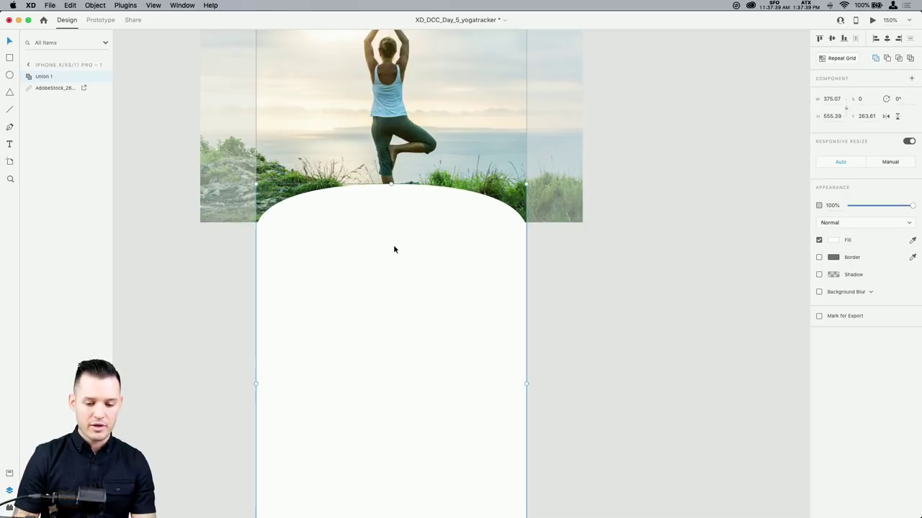
Draw a 375 × 372 rectangle over the photo across the artboard's width, and stack it between the photo and the white shape
key(super+1)
click(623, 212)
scroll(629, 216, up, 1)
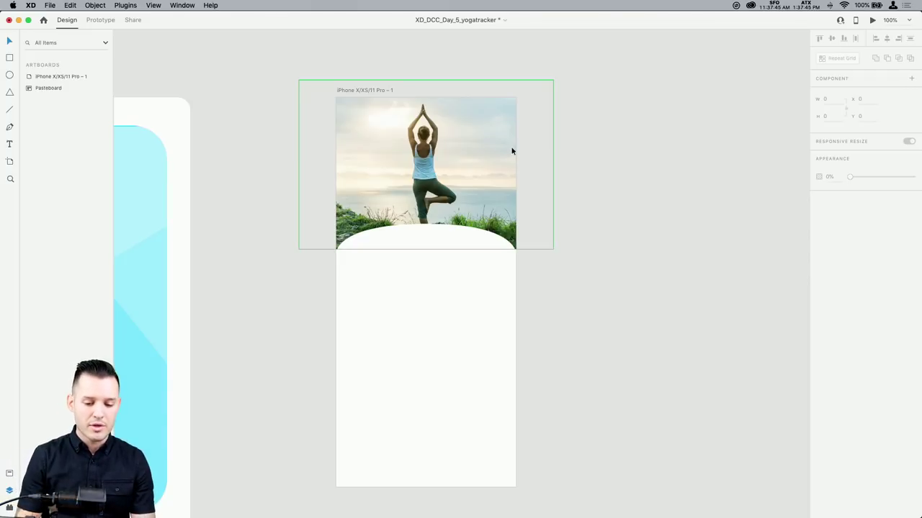
mouse_move(330, 94)
mouse_down()
mouse_move(467, 214)
mouse_move(514, 273)
mouse_up()
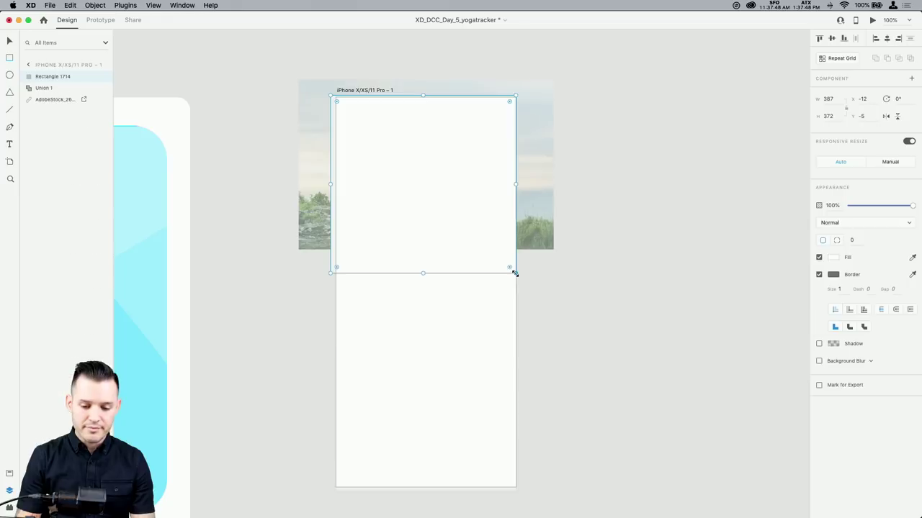
drag(330, 183, 336, 183)
shift+click(336, 183)
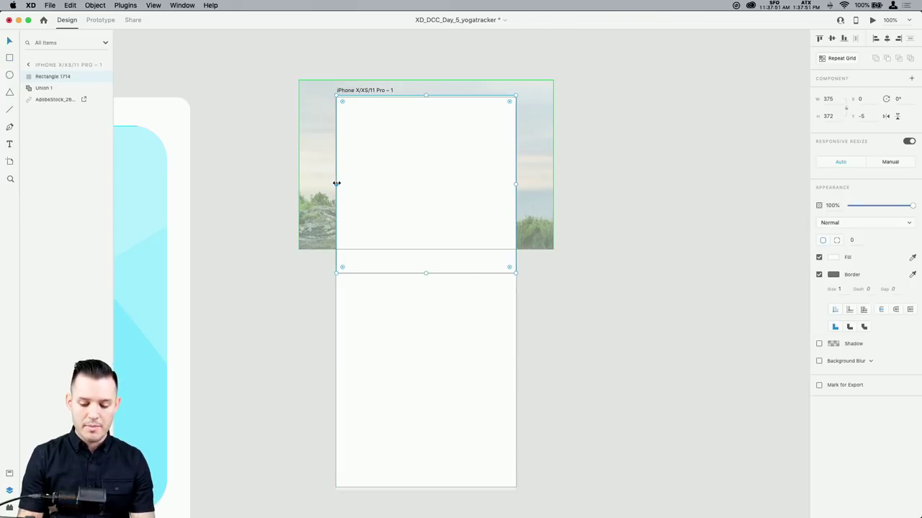
key(super+shift+m)
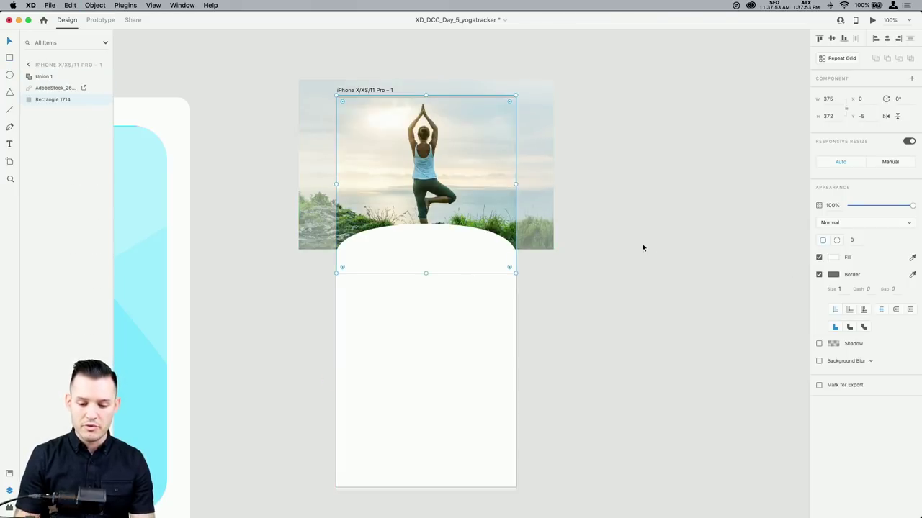
key(super+bracketright)
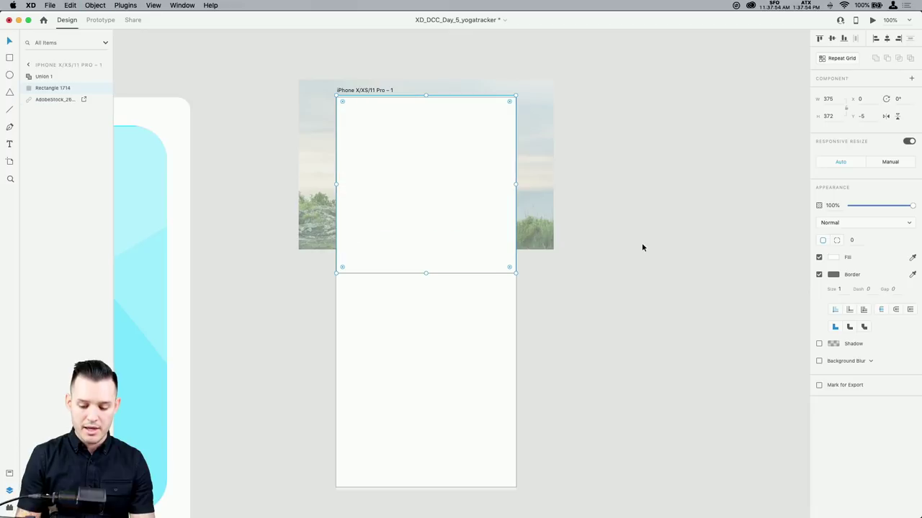
Remove the border of the rectangle covering the photo and set its fill to black
click(833, 260)
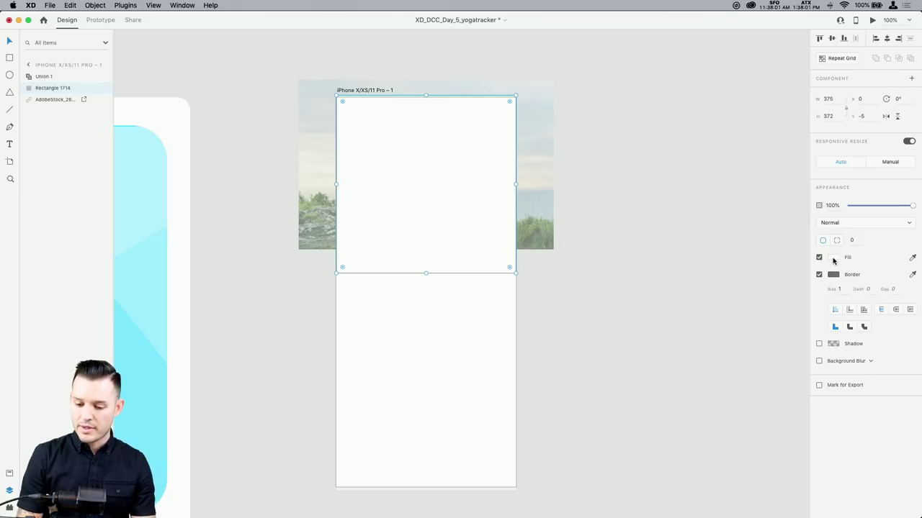
click(833, 260)
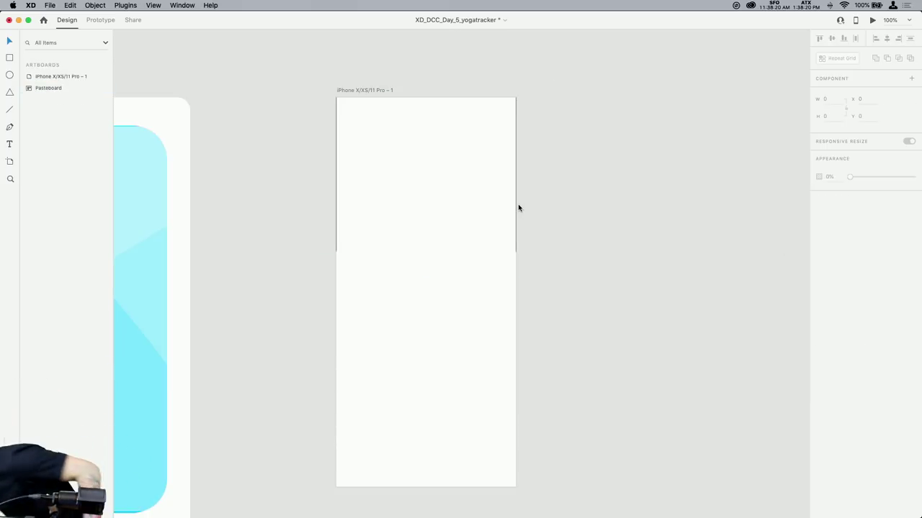
click(474, 207)
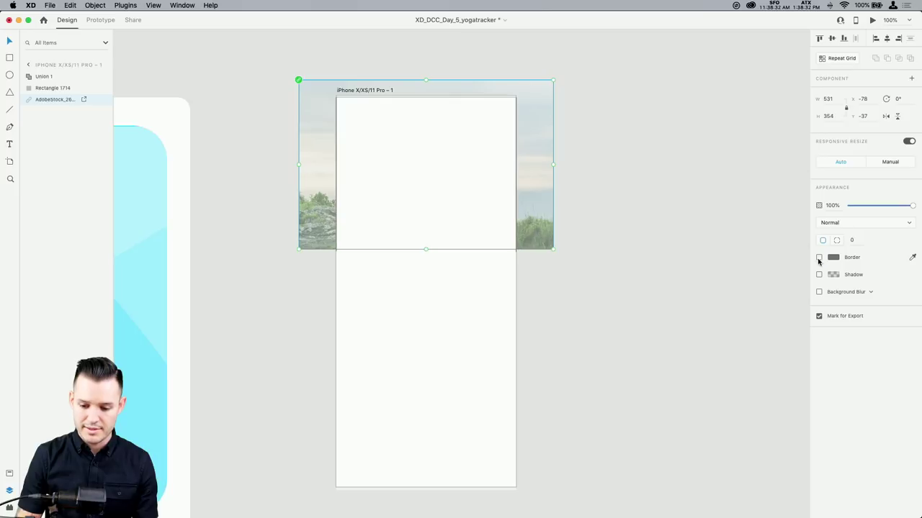
click(720, 244)
click(381, 144)
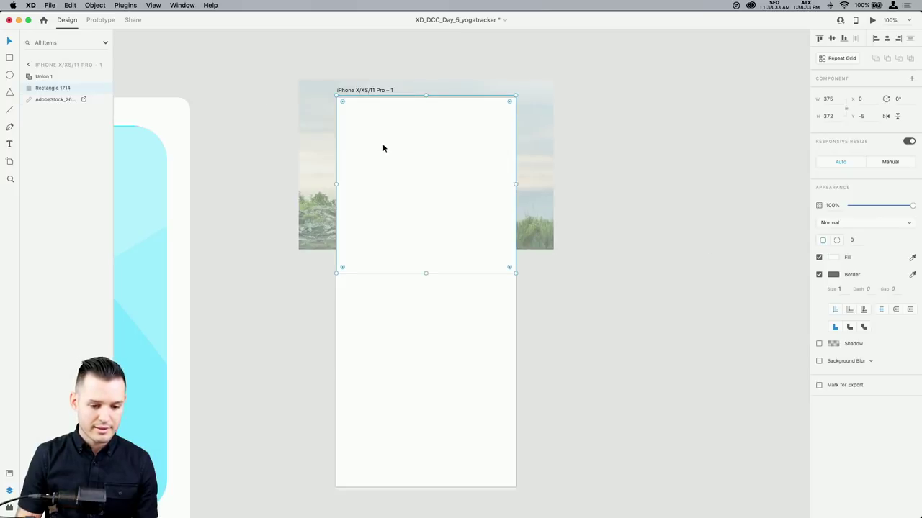
click(819, 274)
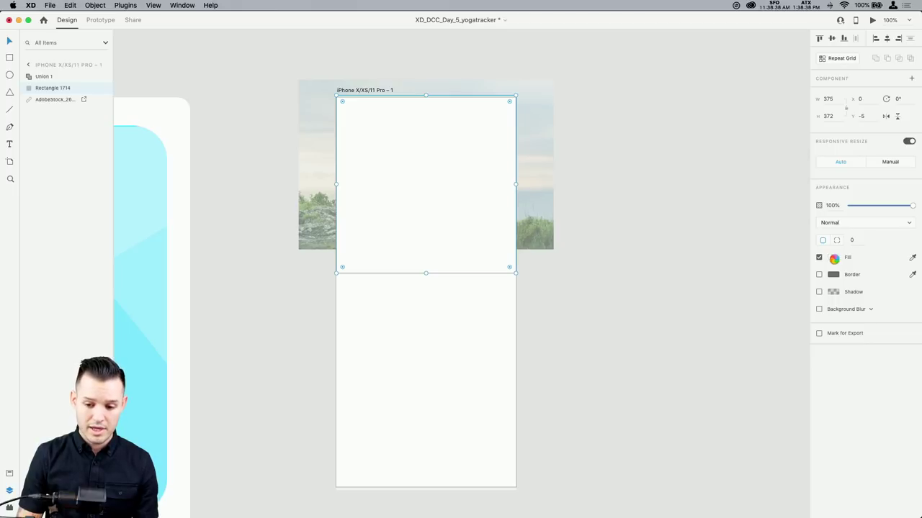
click(834, 257)
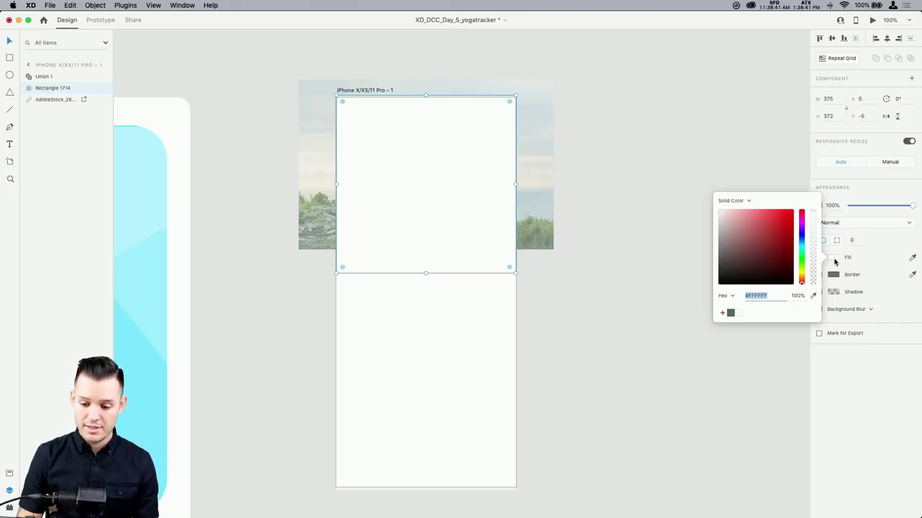
drag(771, 261, 707, 286)
click(635, 305)
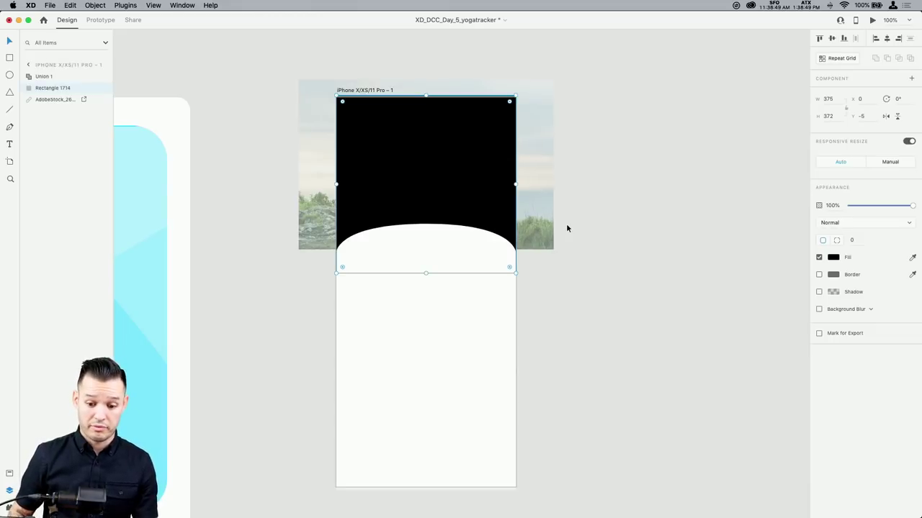
click(829, 5)
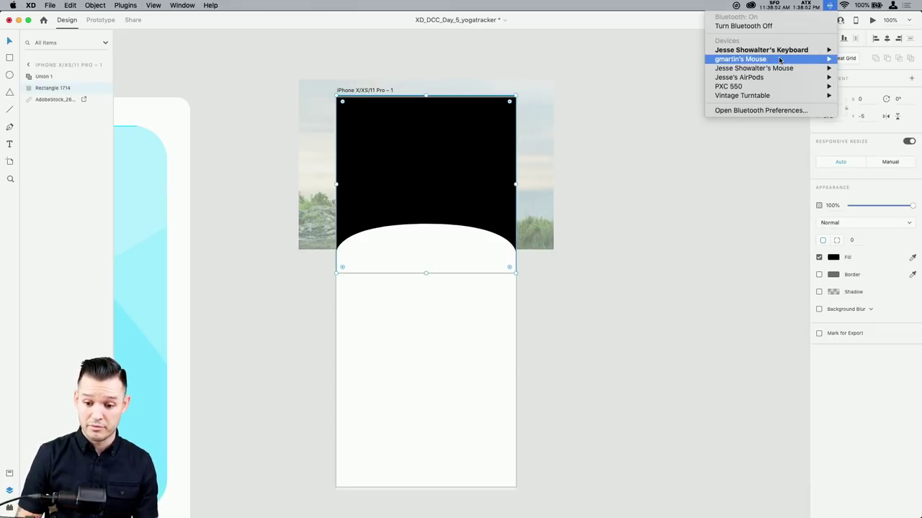
mouse_move(780, 59)
click(659, 59)
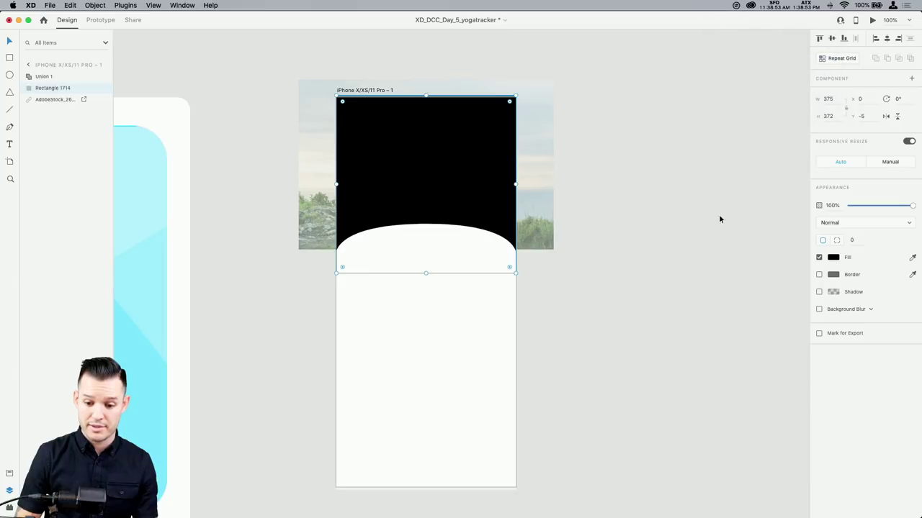
click(652, 260)
Lower the black rectangle's opacity to 38% so it darkens the photo as an overlay
double_click(490, 204)
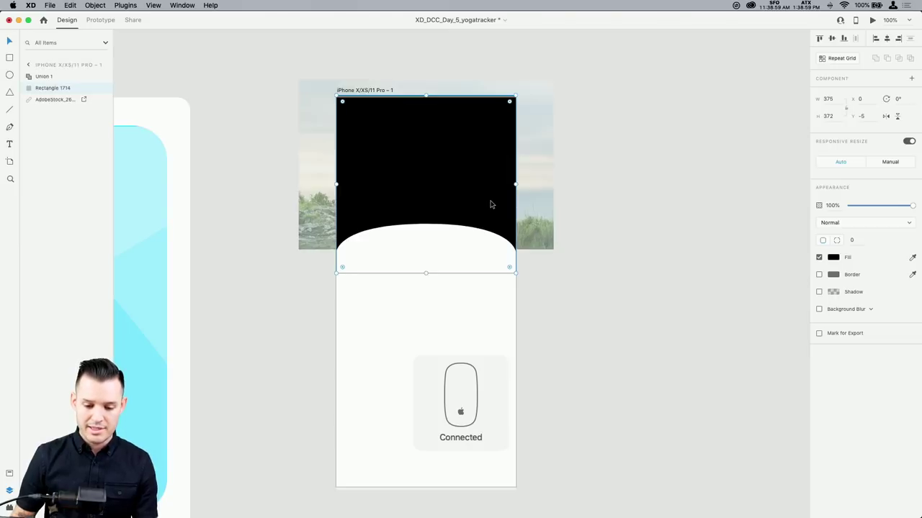
mouse_move(880, 206)
mouse_down()
mouse_move(862, 207)
mouse_move(873, 206)
mouse_up()
click(724, 217)
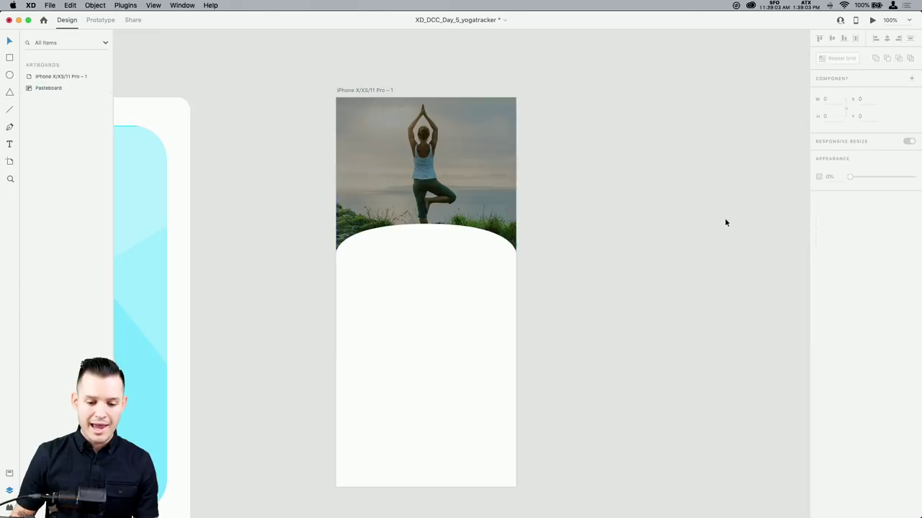
Try a Background Blur with a blur amount of 12 on the yoga photo
double_click(424, 159)
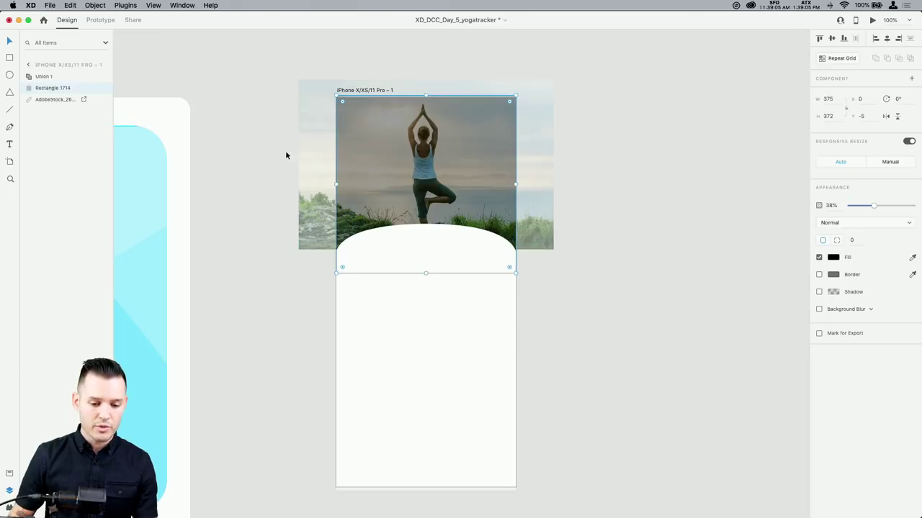
click(65, 99)
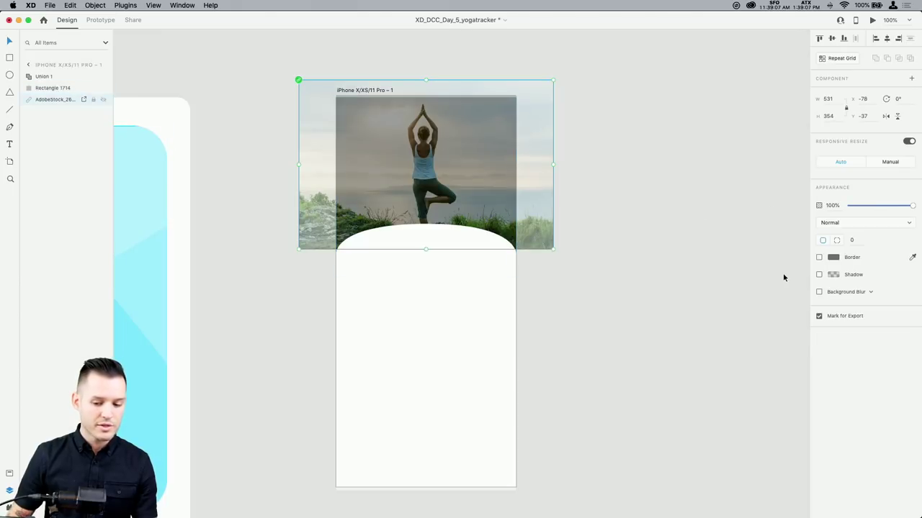
click(819, 292)
drag(891, 309, 870, 324)
click(718, 236)
Move the dark overlay rectangle to the right, partly off the photo, and compare the changes by undoing and redoing them
click(469, 162)
drag(468, 162, 548, 170)
key(super+z)
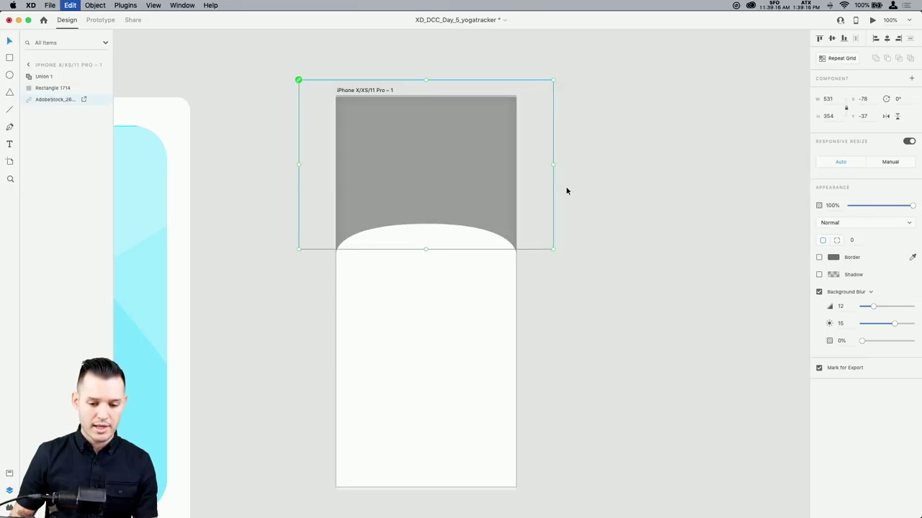
key(super+z)
key(super+shift+z)
key(super+shift+z)
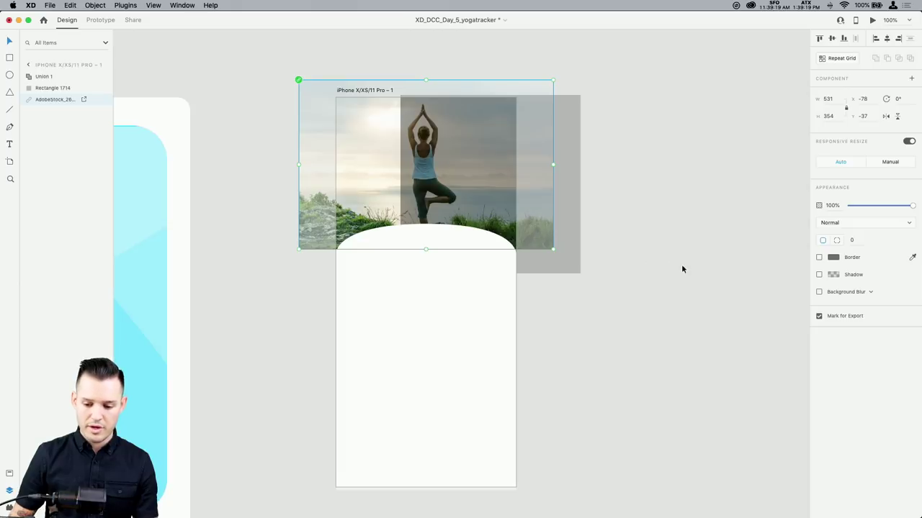
Unlink the yoga photo from its linked graphic and turn on Background Blur for it
click(819, 292)
click(818, 292)
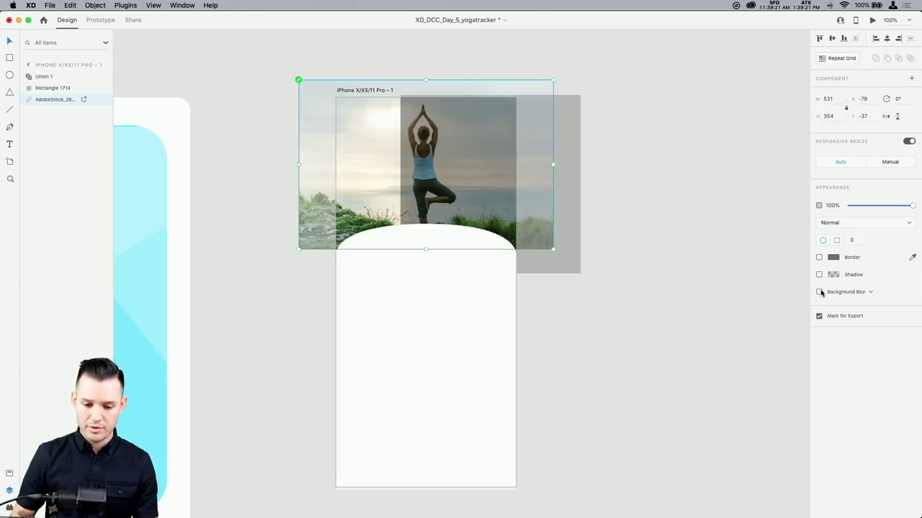
right_click(375, 145)
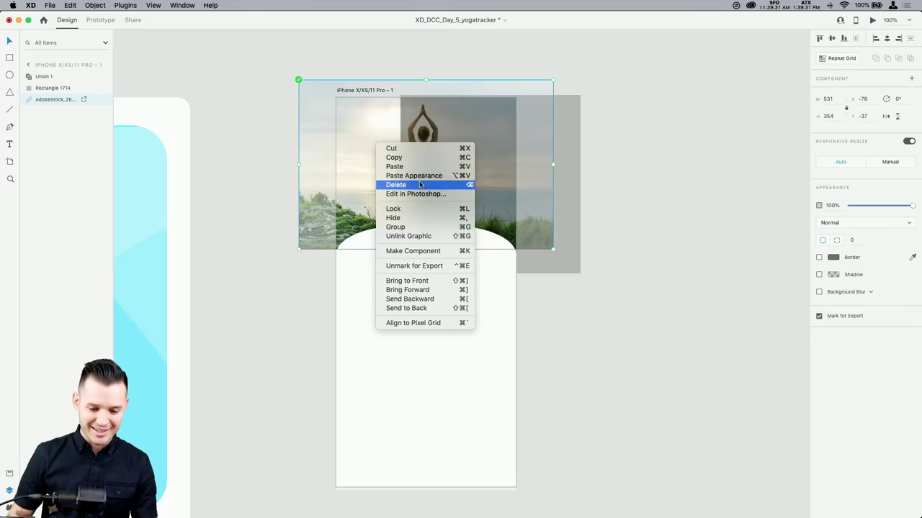
click(430, 237)
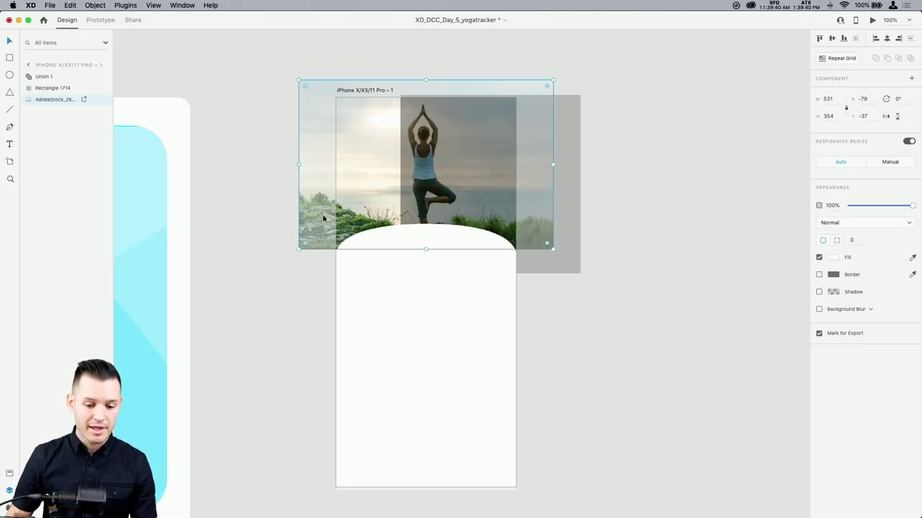
click(819, 309)
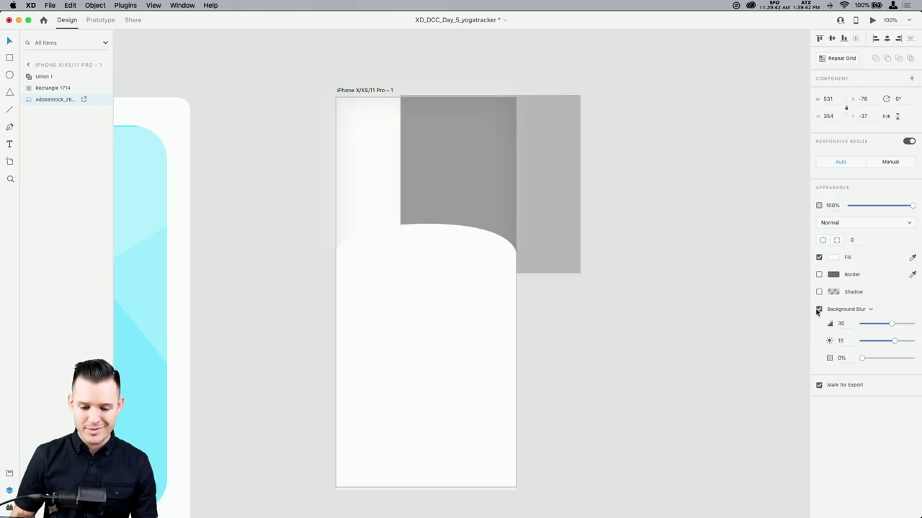
Undo the yoga photo's Background Blur and move the dark overlay rectangle back so it covers the artboard's full width
key(cmd+z)
click(409, 162)
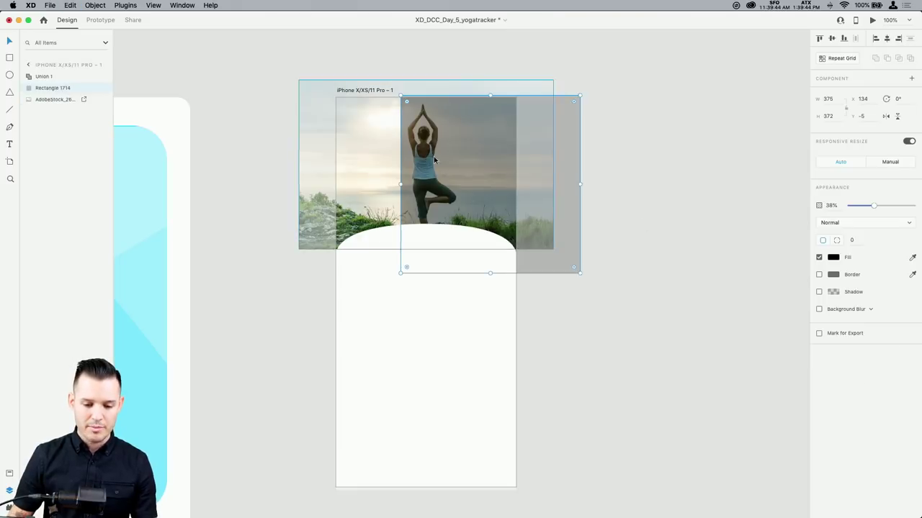
drag(409, 161, 385, 157)
key(cmd+shift+m)
click(593, 167)
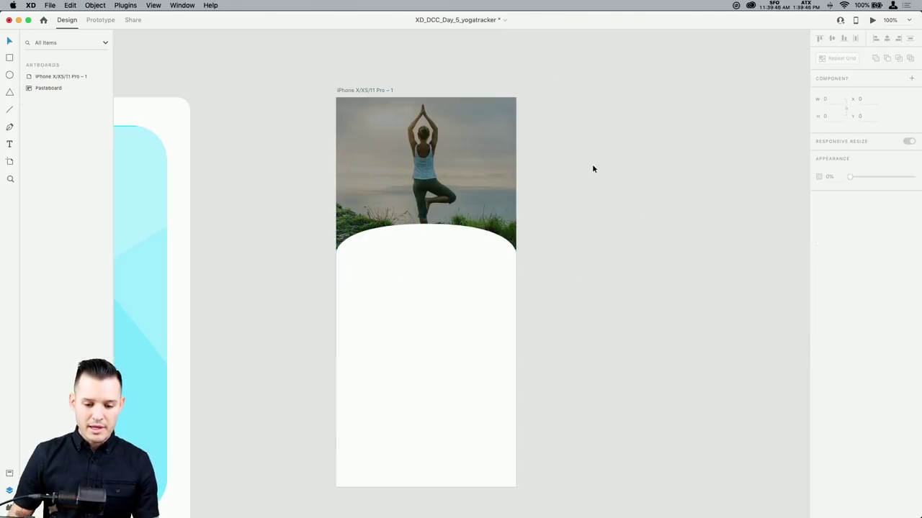
Raise the dark overlay rectangle's opacity to 75% to darken the yoga photo further
double_click(463, 171)
drag(870, 206, 897, 208)
click(694, 225)
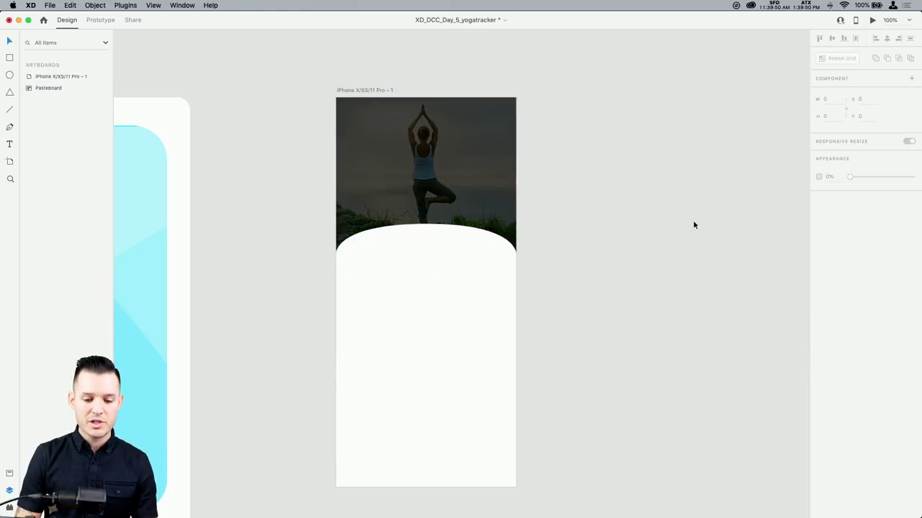
Add the heading text "Meditation & Breathing" over the darkened yoga photo
key(t)
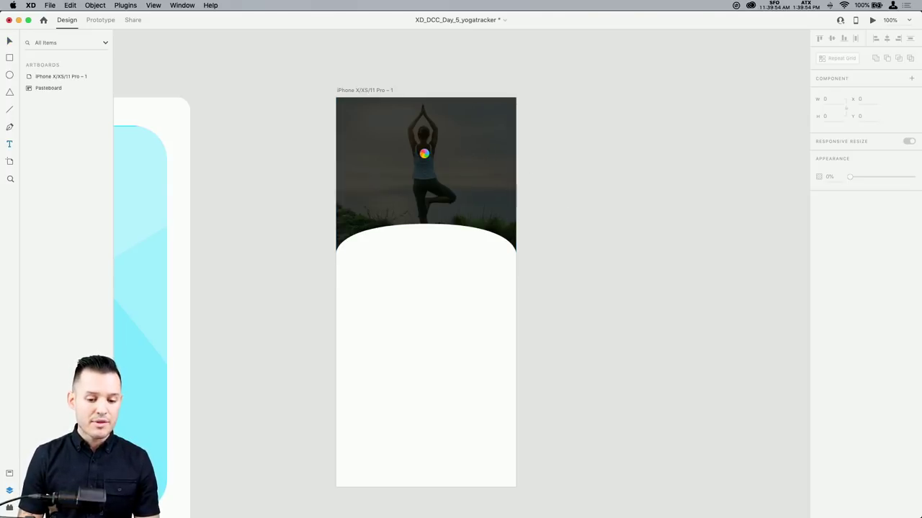
click(424, 152)
text(Mediattaion)
key(super+a)
text(Me)
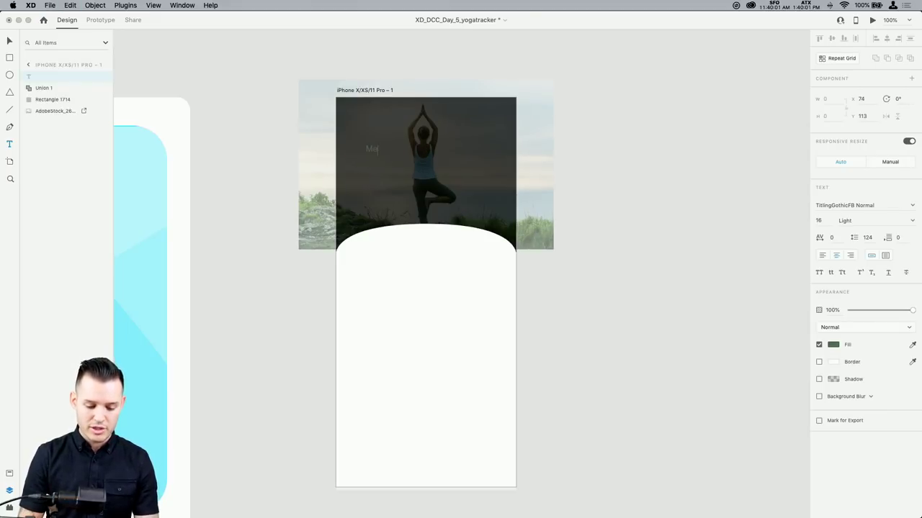
text(ditation & Breathing)
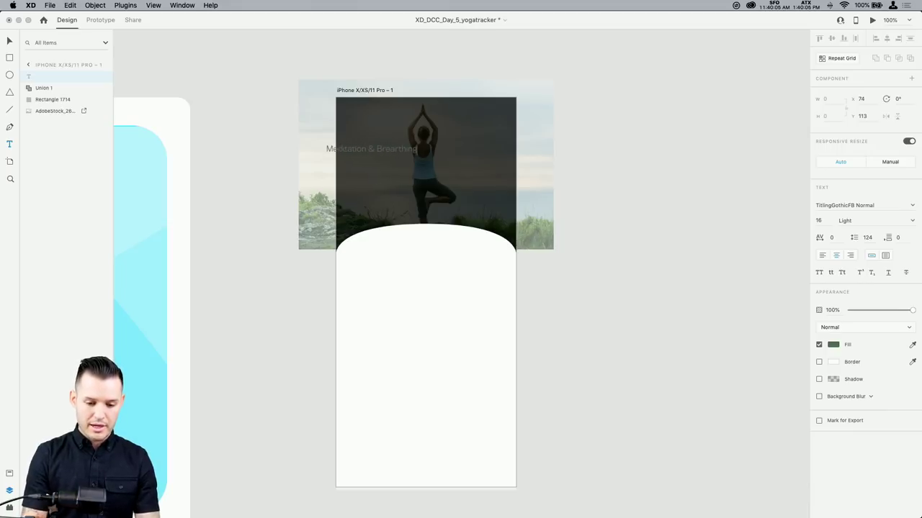
key(Escape)
Set the heading's fill colour to white (#FFFFFF)
key(super+a)
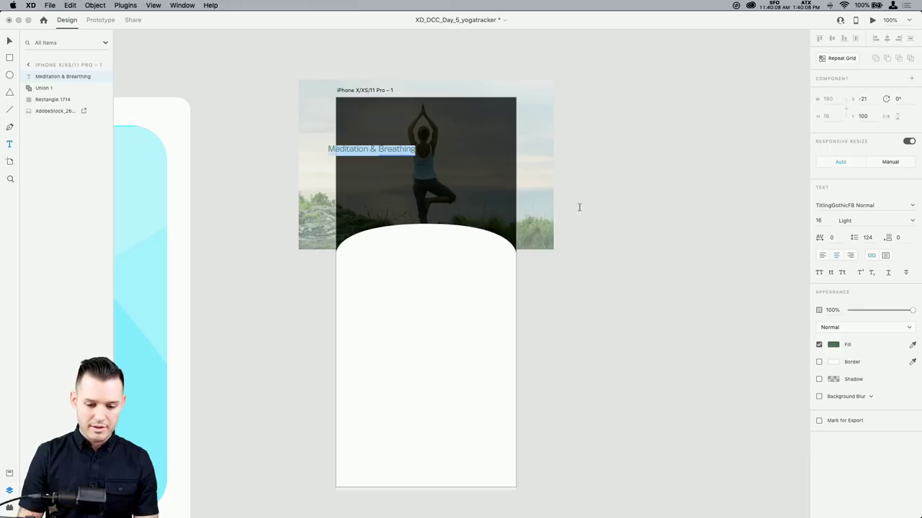
click(833, 347)
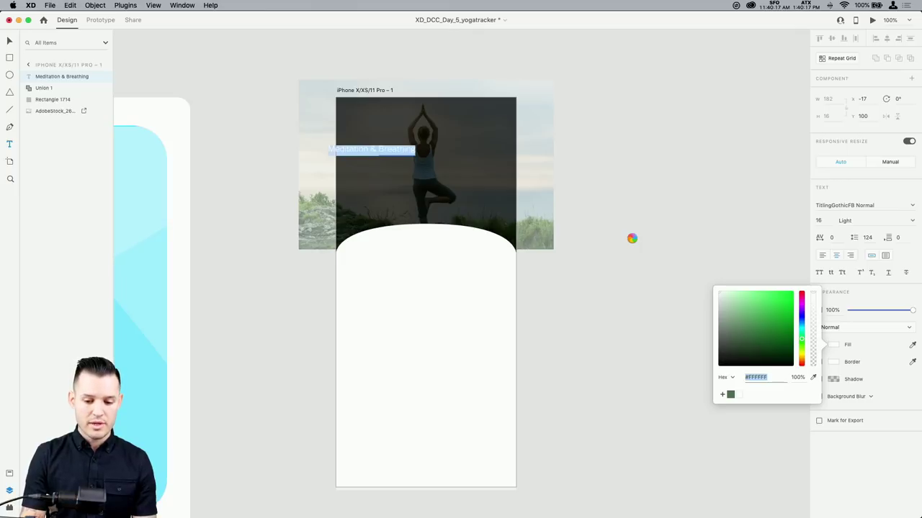
click(632, 237)
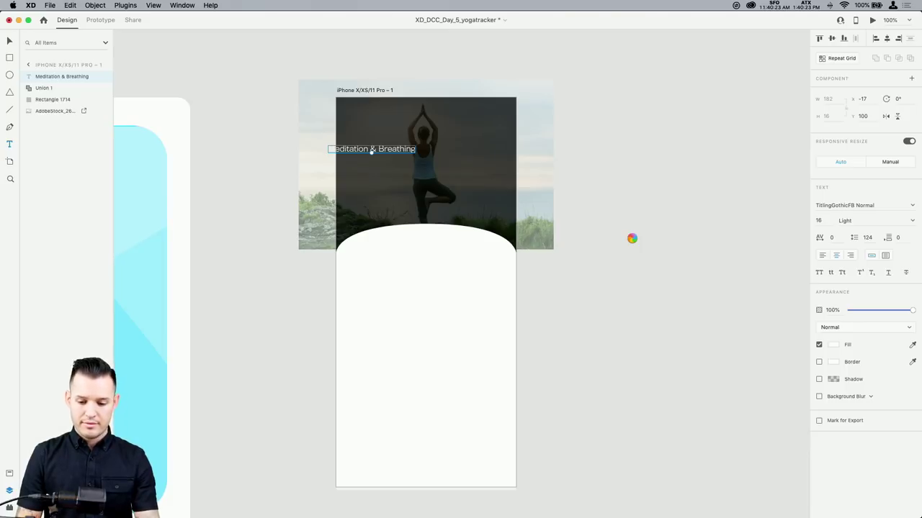
click(632, 237)
Move the heading up slightly on the photo and centre it horizontally on the artboard
drag(282, 103, 458, 200)
click(518, 236)
drag(560, 235, 572, 231)
click(889, 39)
drag(613, 203, 448, 183)
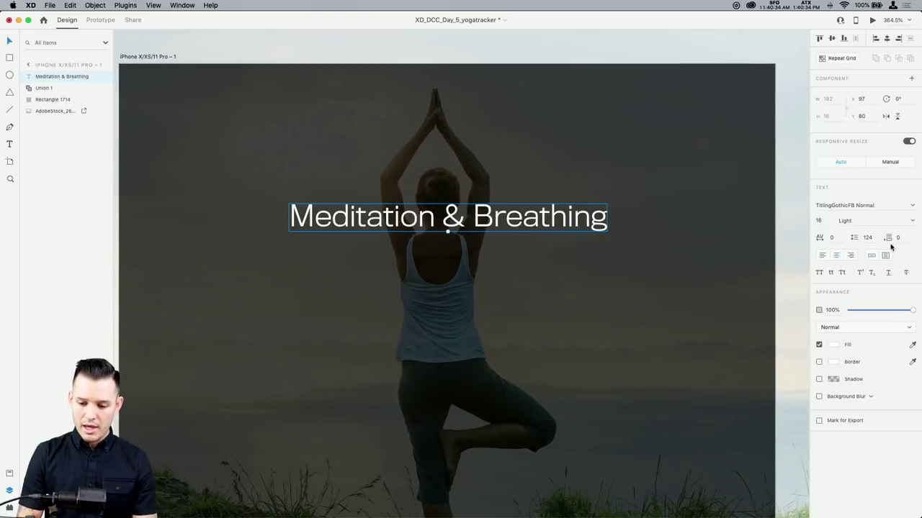
Set the heading's TitlingGothicFB Normal font style to Standard and its size to 22
click(913, 207)
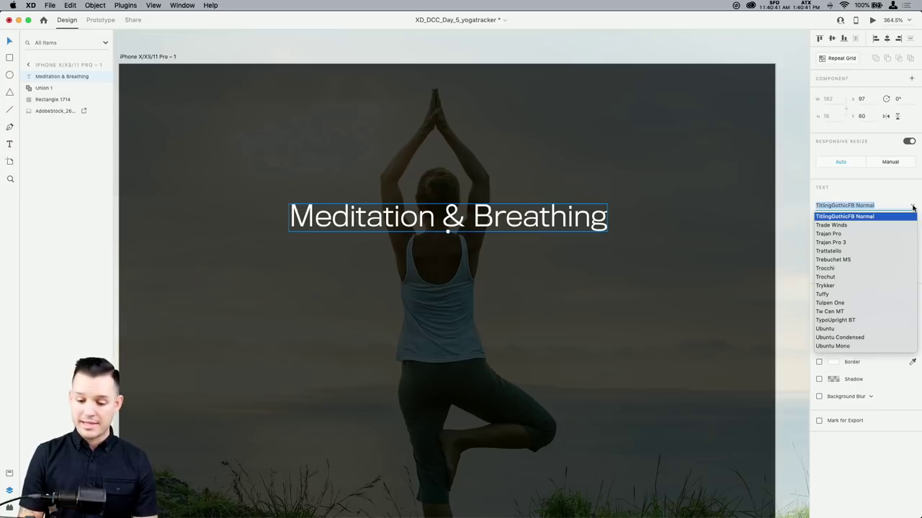
click(913, 207)
click(912, 222)
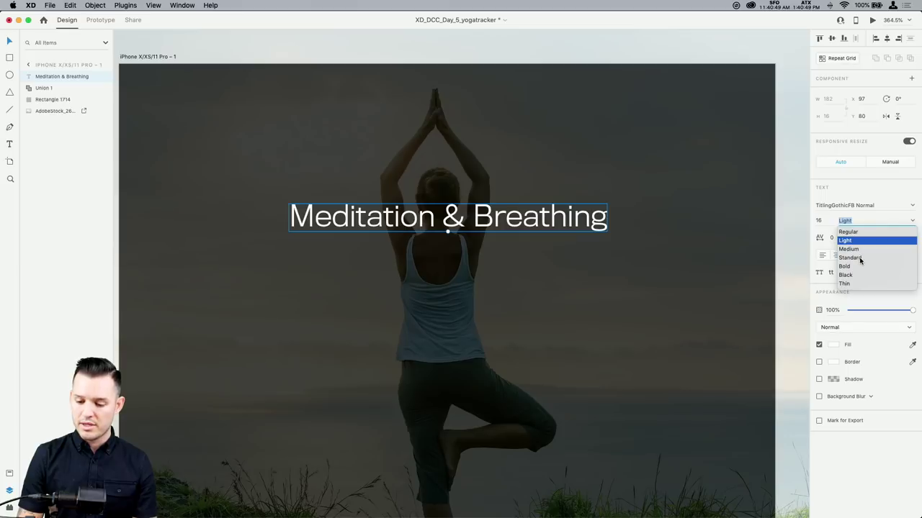
click(861, 259)
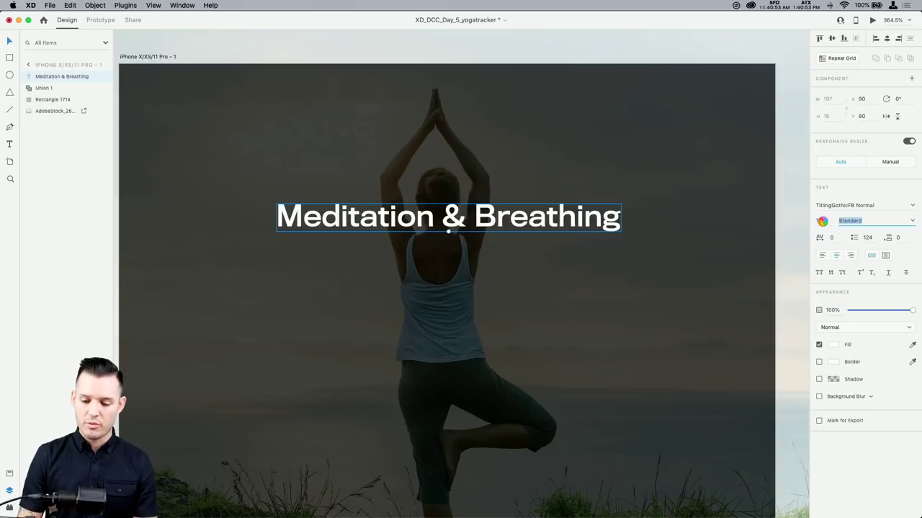
click(820, 221)
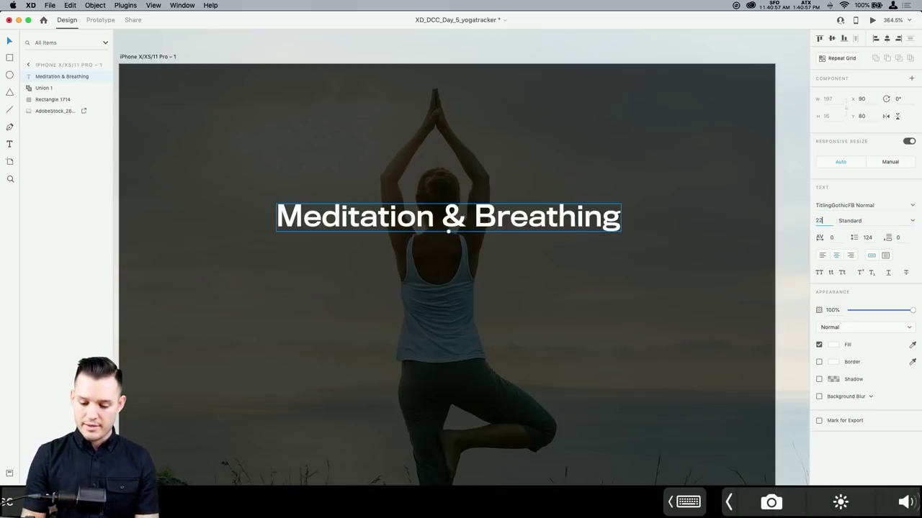
text(22)
key(Return)
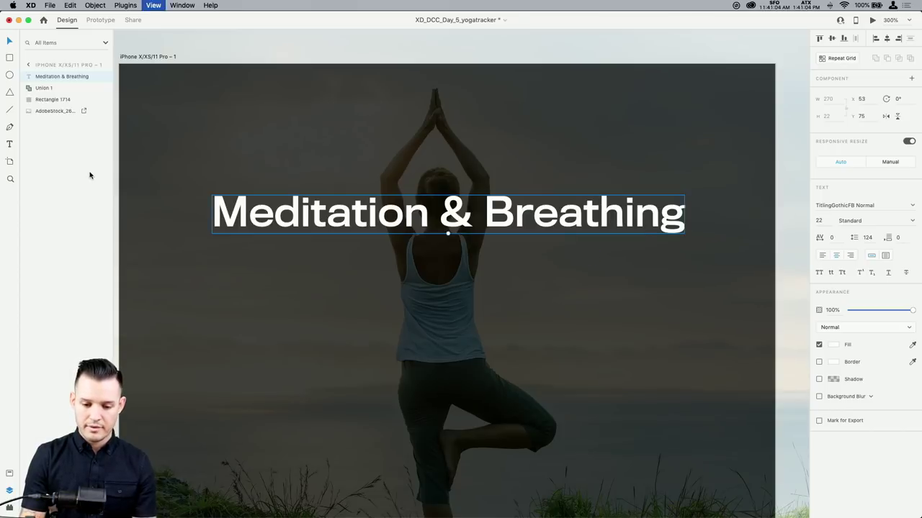
key(super+minus)
key(super+Tab)
key(super+Tab)
key(Escape)
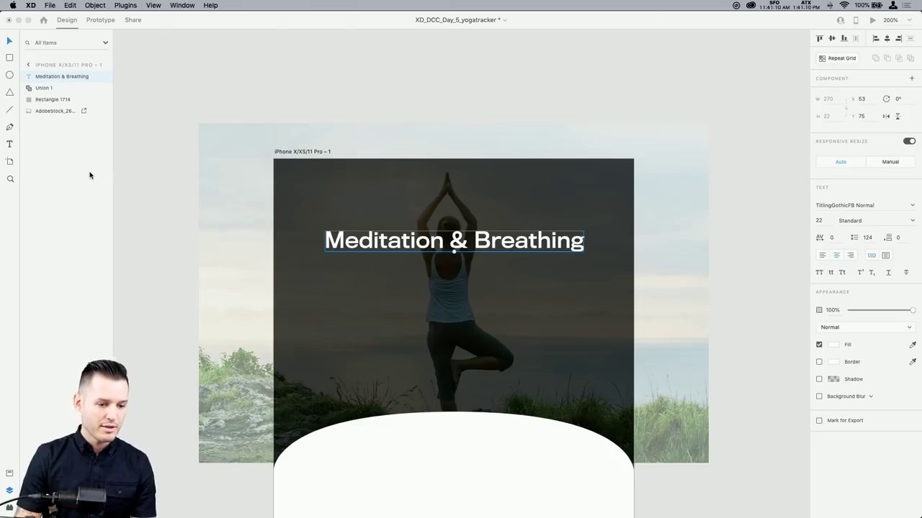
key(super+Tab)
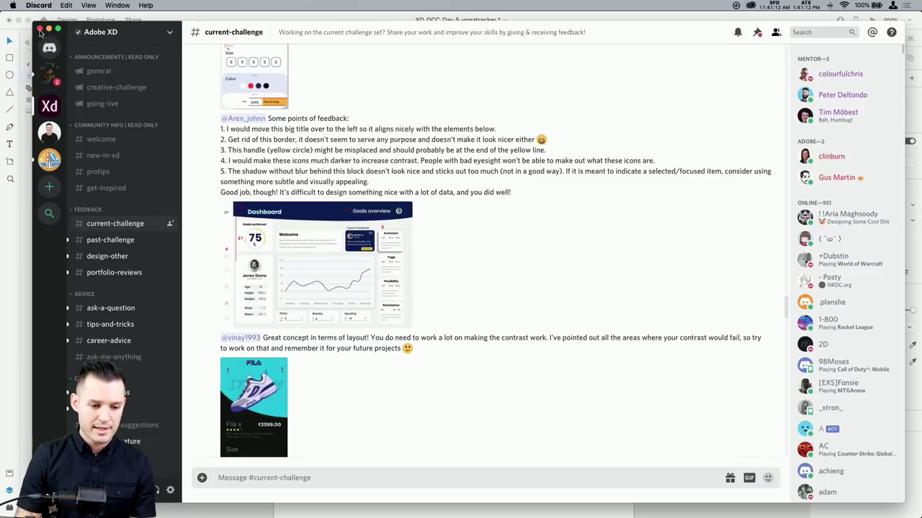
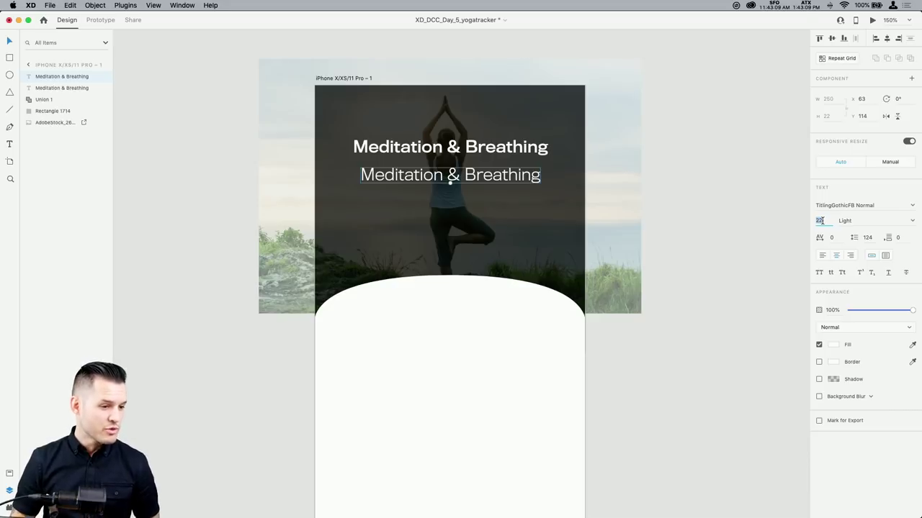
Set the lower copy of the heading to size 16 and replace its text with "Meditation is a great way to relax and focus"
text(16)
key(Return)
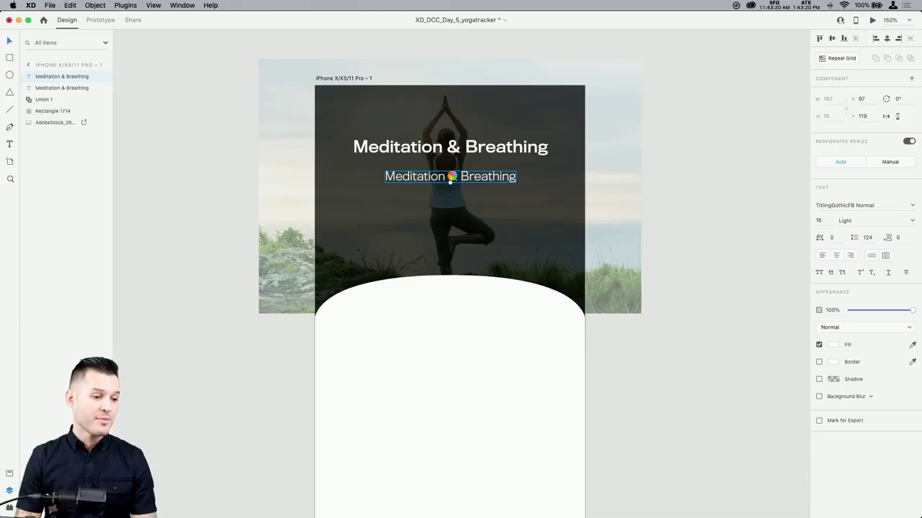
double_click(451, 176)
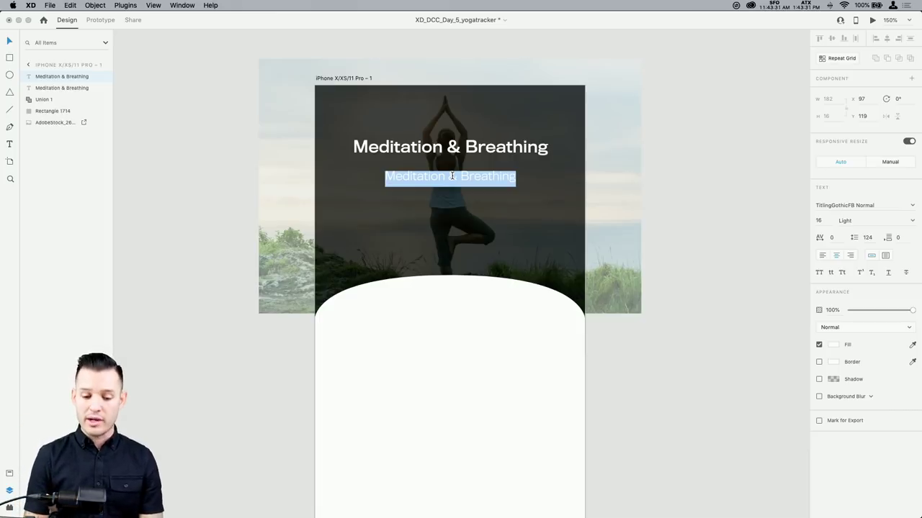
text(Medit)
key(BackSpace)
text(a)
key(BackSpace)
text(tation is)
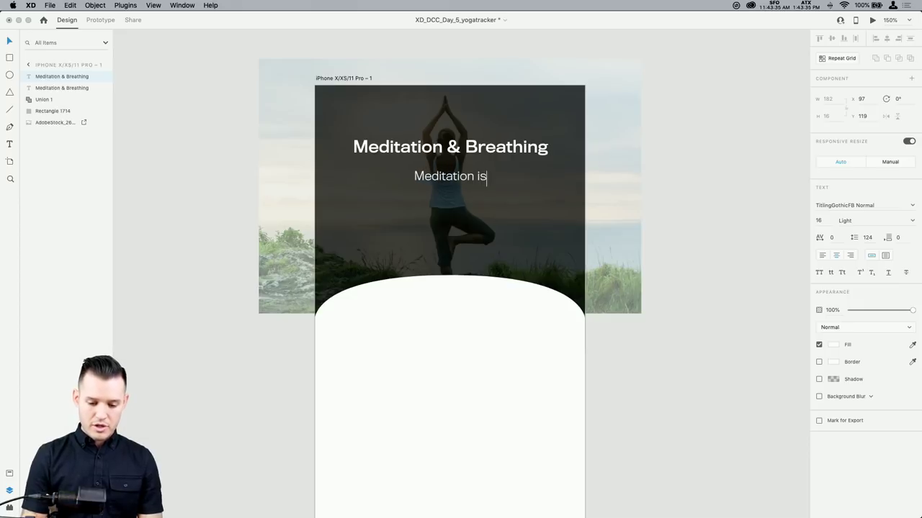
text( a great w)
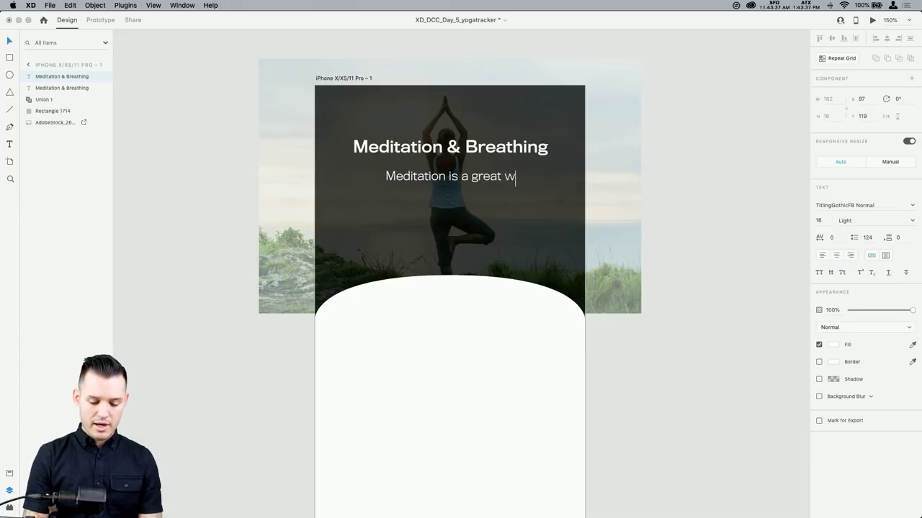
text(ay to relac)
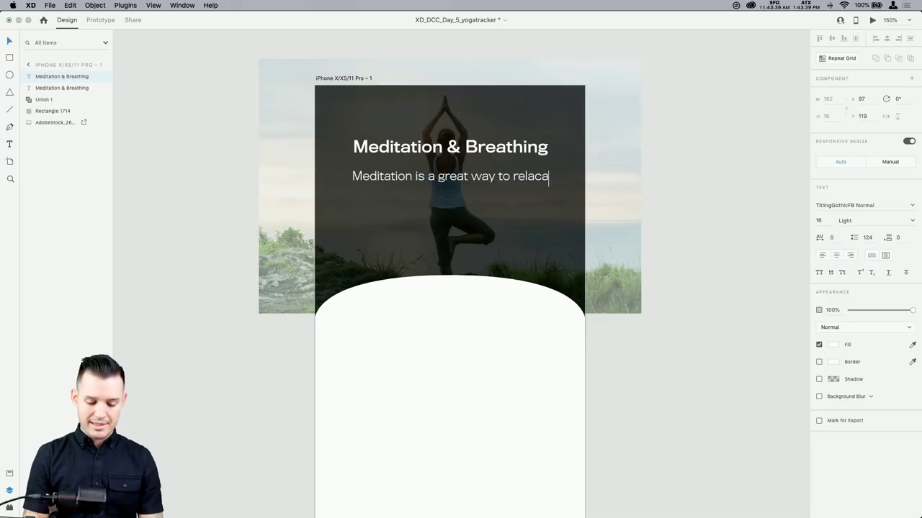
key(BackSpace)
key(BackSpace)
text(x and fociu)
key(BackSpace)
key(BackSpace)
text(us)
key(Escape)
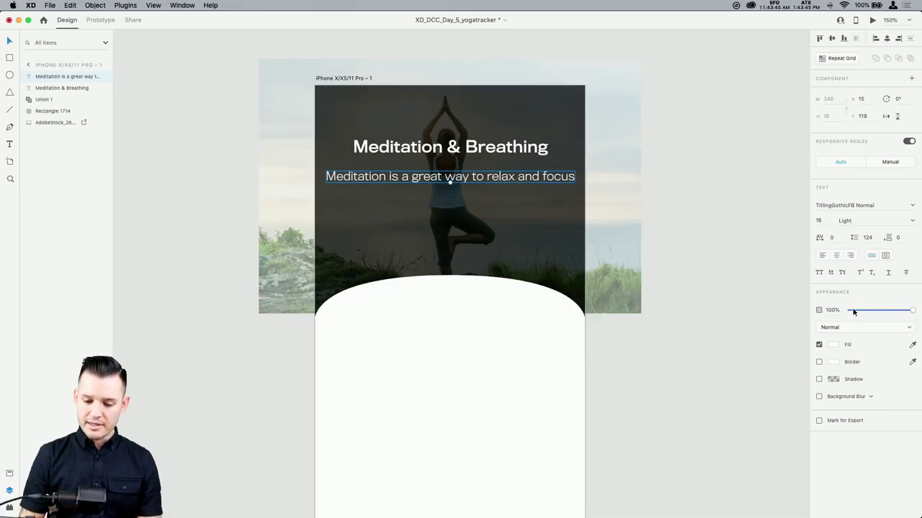
Turn the subtitle into area text with a narrower, taller box, and place it closely below the heading, both lower on the photo
click(887, 255)
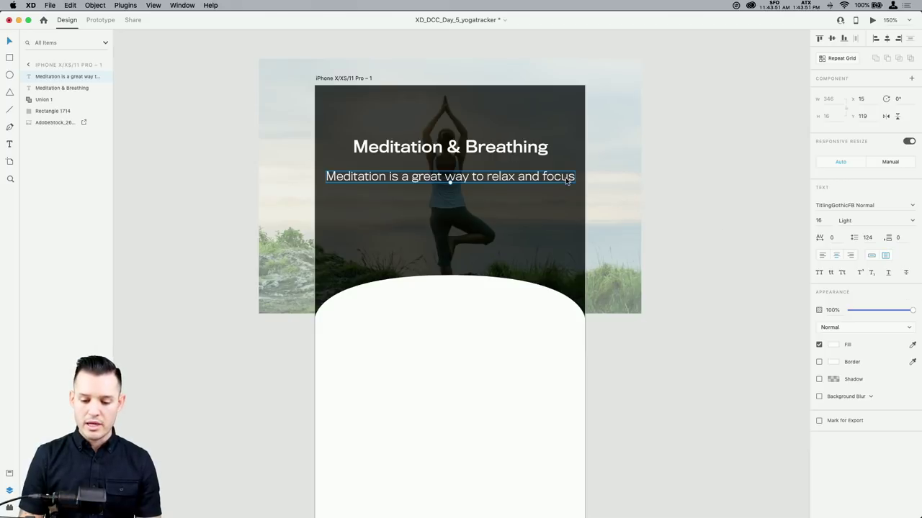
click(668, 189)
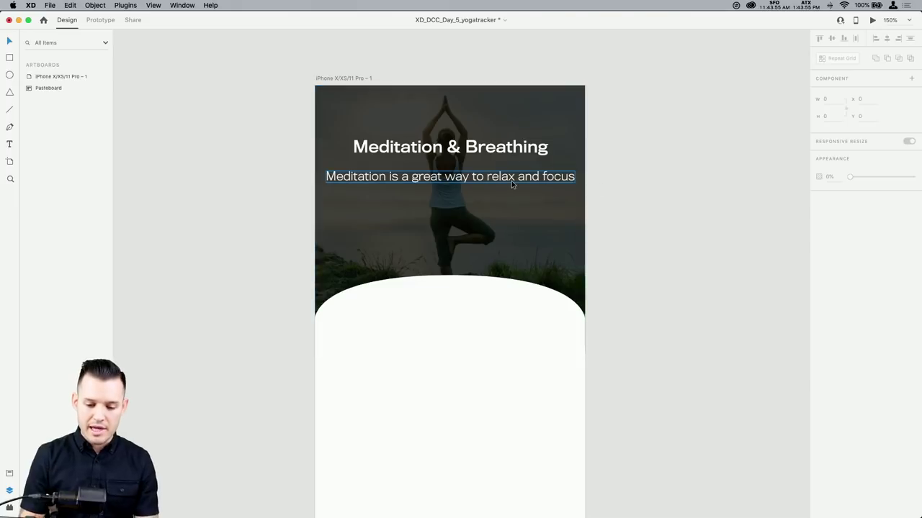
click(461, 180)
click(885, 255)
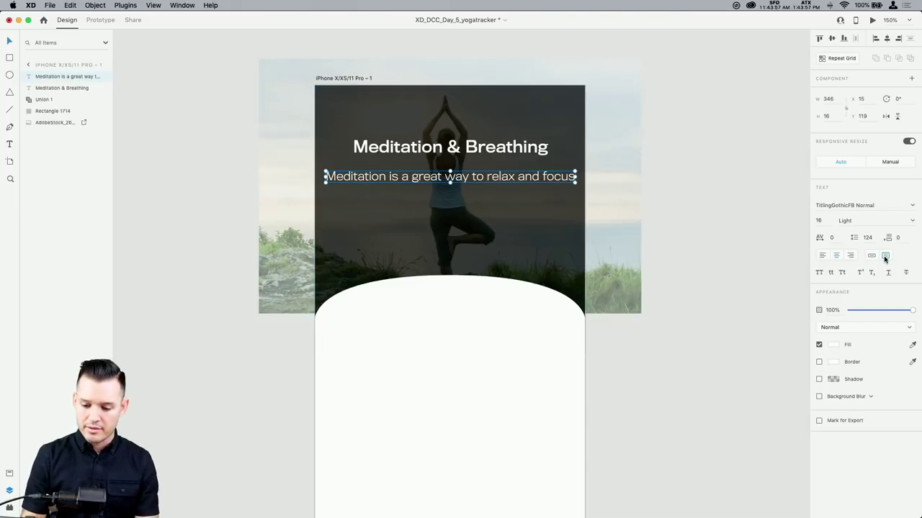
drag(573, 181, 553, 203)
drag(504, 167, 486, 178)
shift+click(488, 156)
Place Yoga Icon 1 from the Yoga library above the heading and fill it with white
key(super+shift+l)
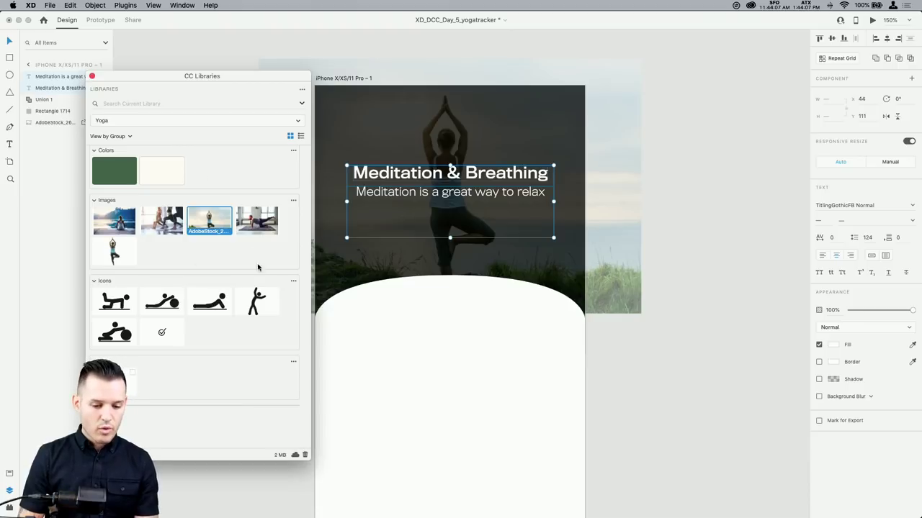
drag(115, 303, 456, 138)
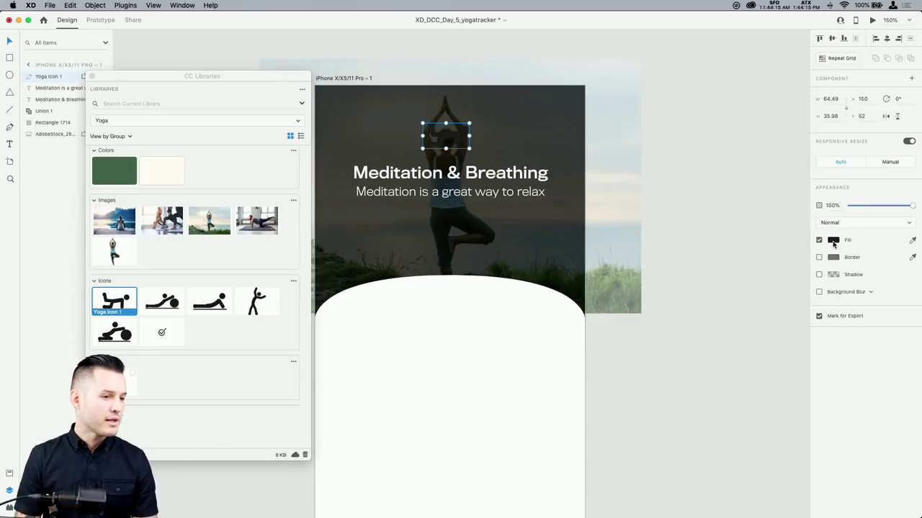
click(834, 242)
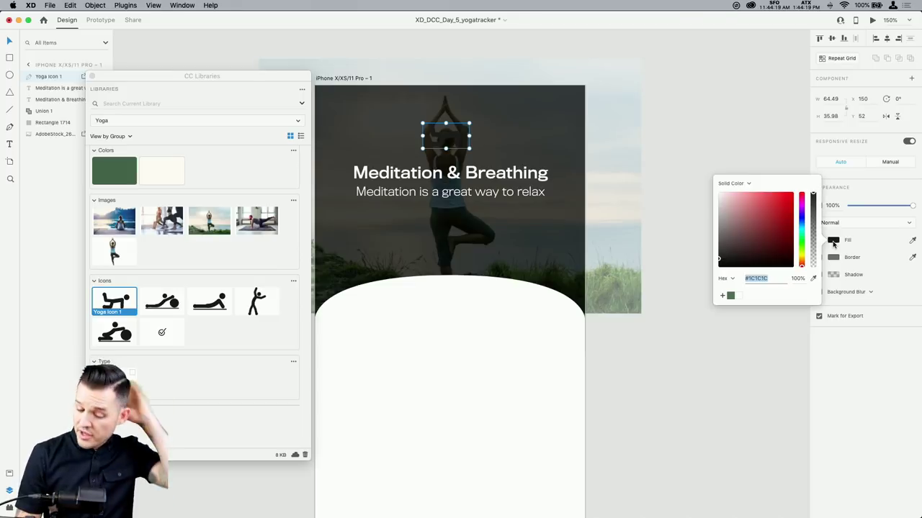
drag(743, 221, 691, 165)
click(682, 160)
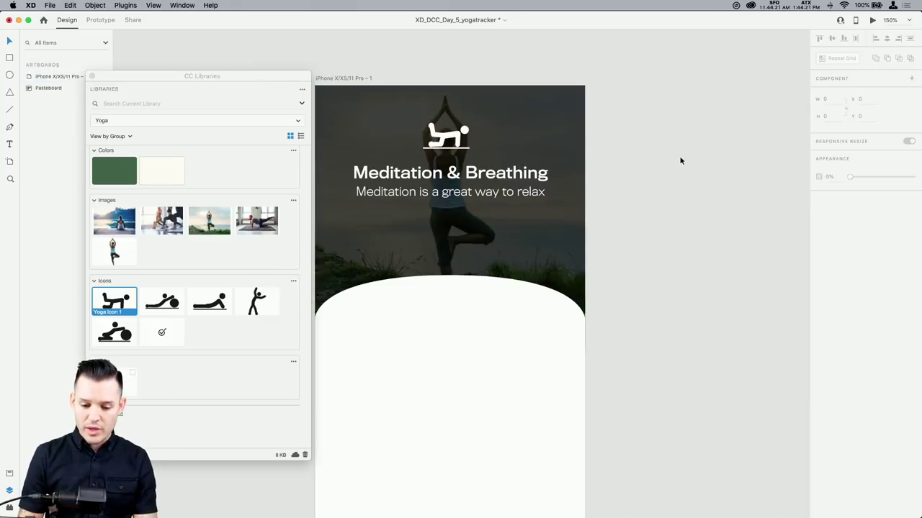
Shrink the yoga icon to about 47 by 26, centred above the heading, and close the library
click(451, 135)
drag(452, 134, 468, 127)
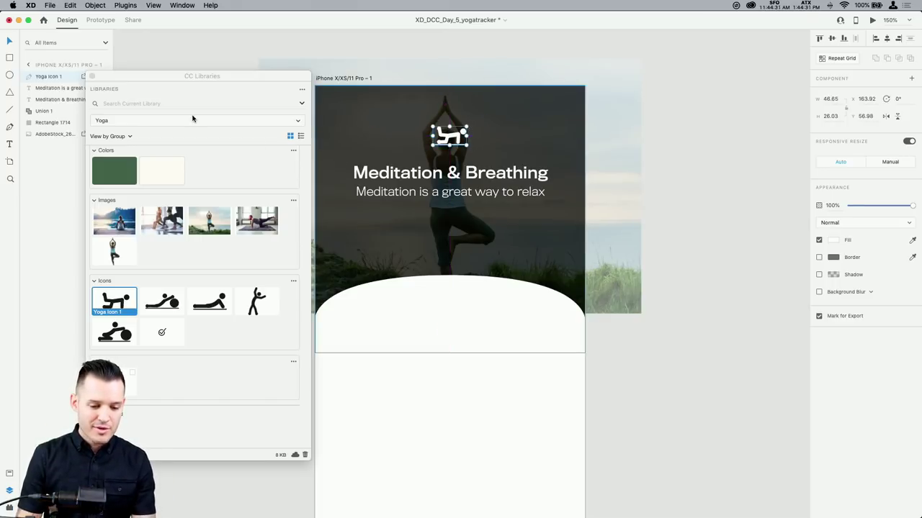
click(92, 77)
Fine-tune the opacity of the dark overlay rectangle and review the header against the curved white area
click(346, 134)
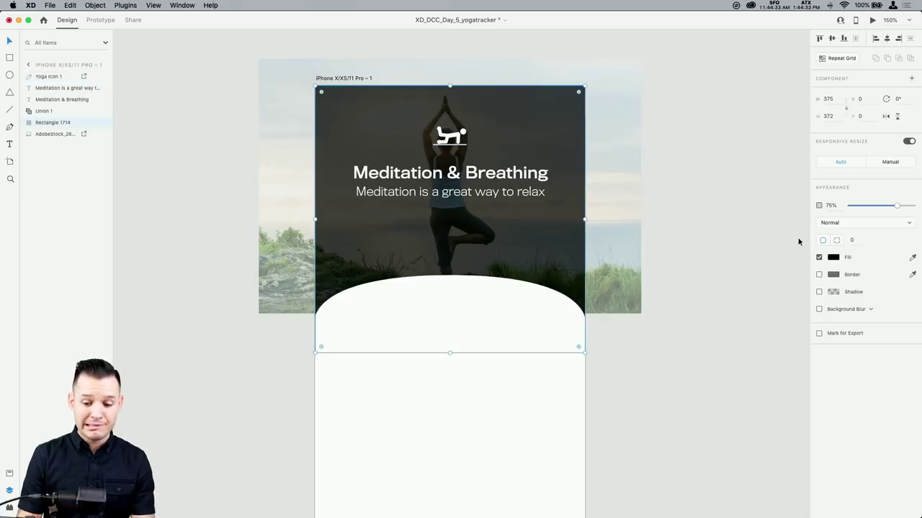
drag(896, 206, 897, 208)
click(694, 333)
drag(694, 334, 697, 276)
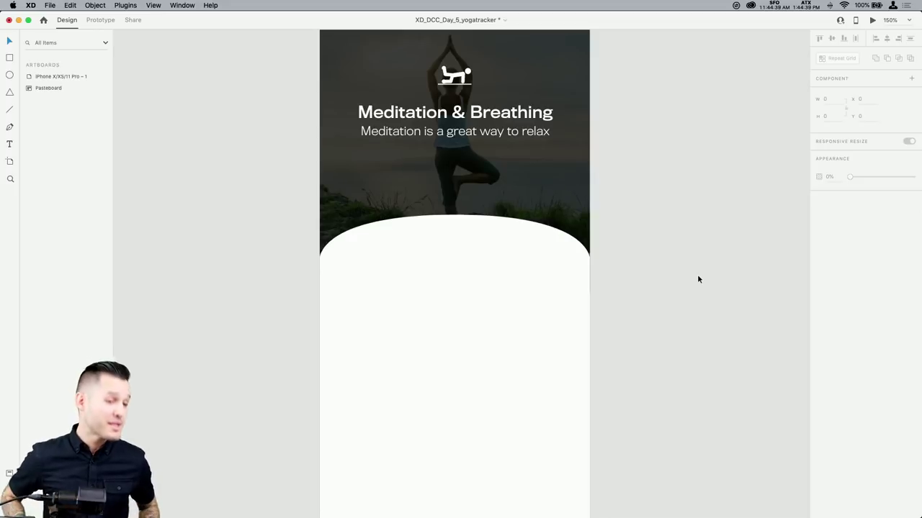
scroll(696, 274, up, 2)
scroll(677, 269, down, 3)
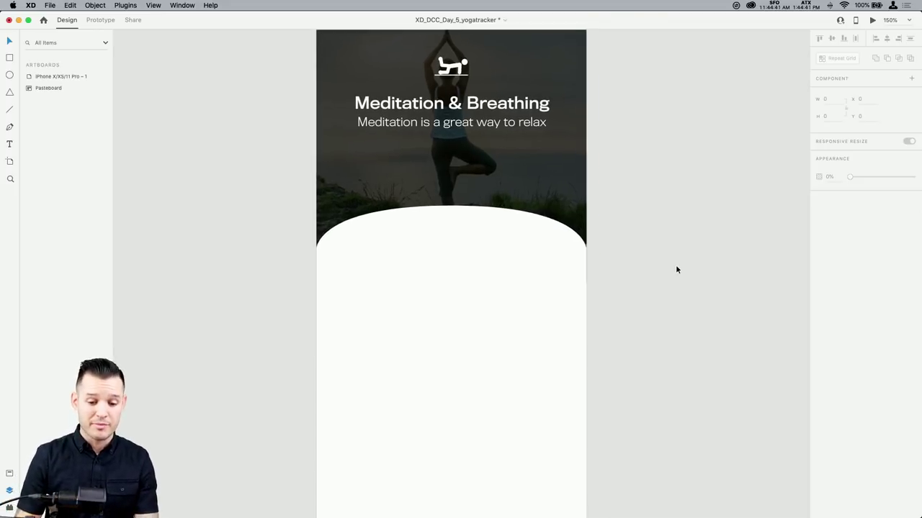
Save the document and place a green #4C6D51 copy of the Meditation & Breathing heading on the white area below the curve
key(super+s)
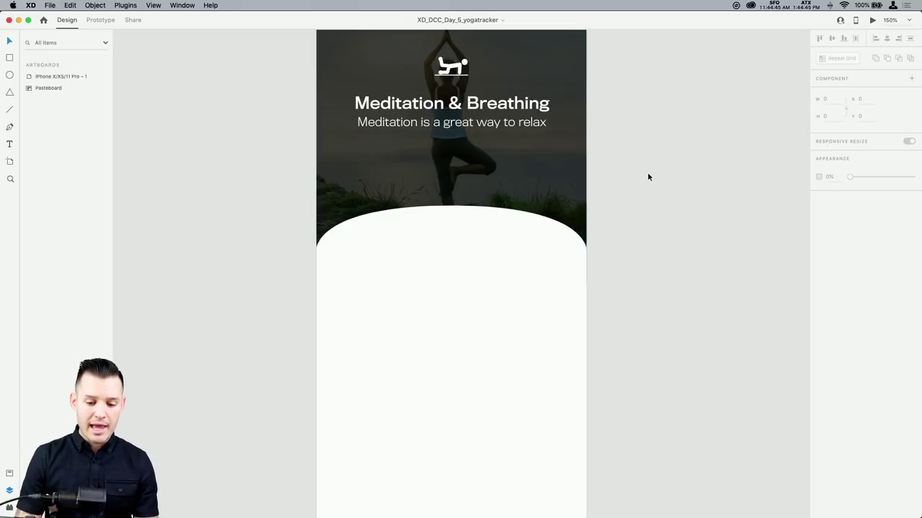
double_click(465, 102)
drag(495, 106, 489, 295)
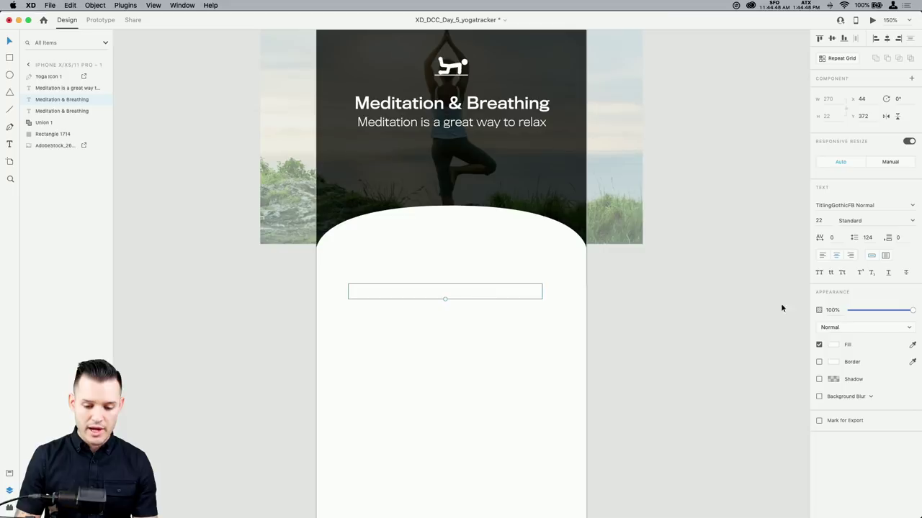
click(832, 346)
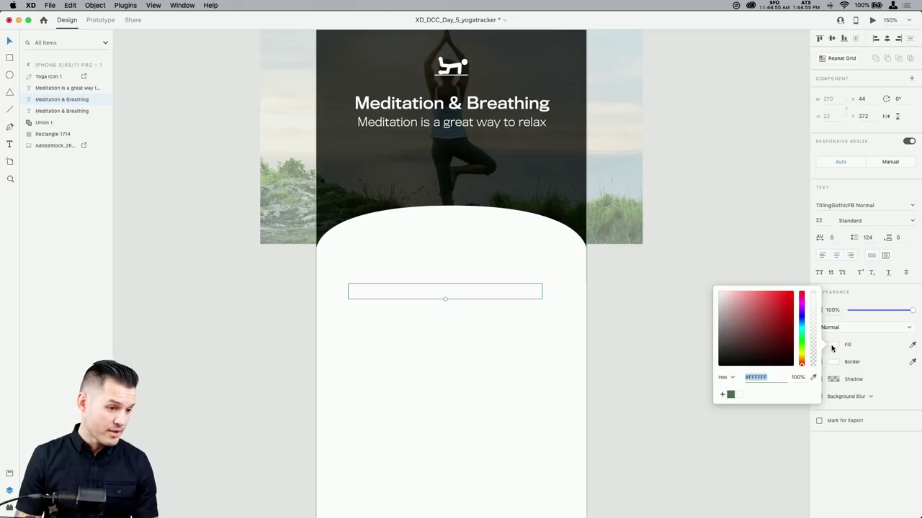
click(730, 396)
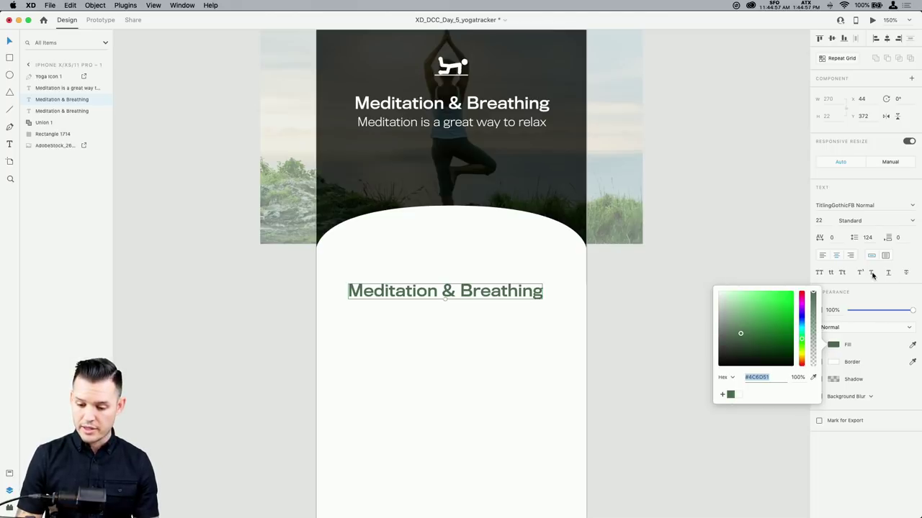
Set the green label to size 14 in Light weight and move it near the artboard's left margin, about X 29
click(822, 219)
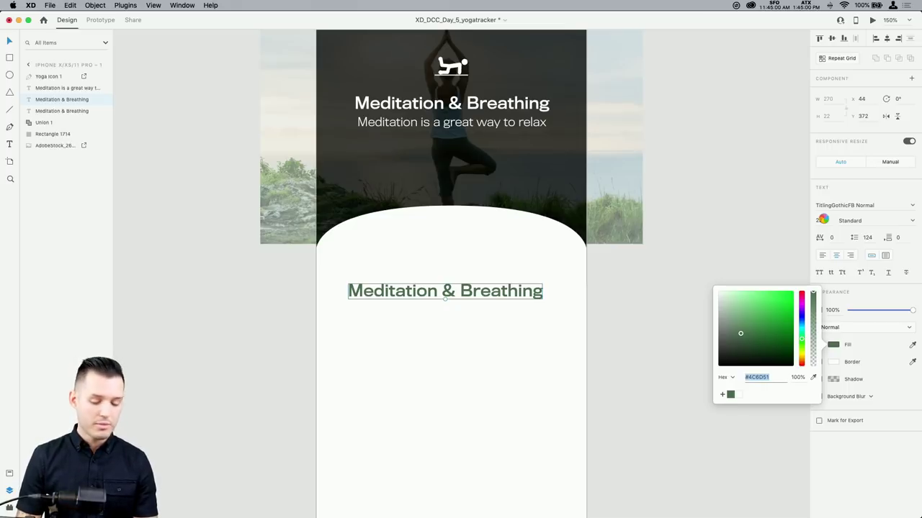
text(14)
key(Return)
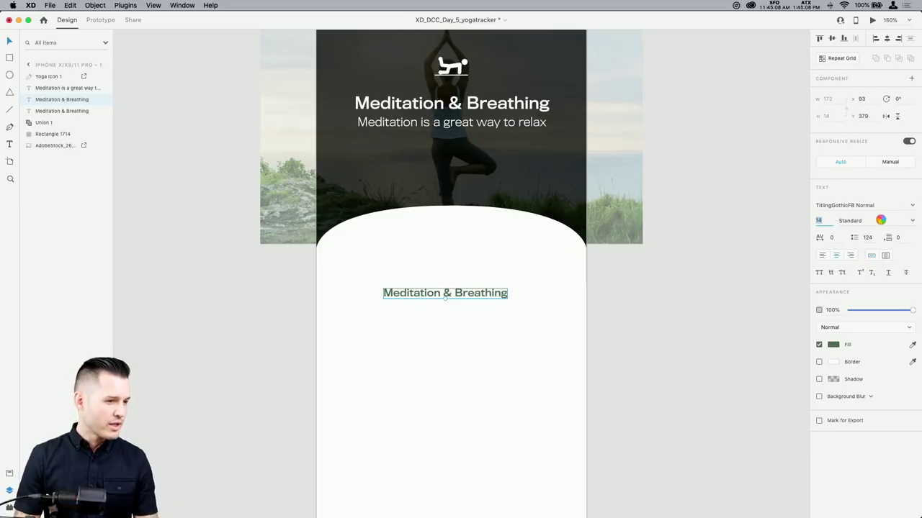
click(881, 221)
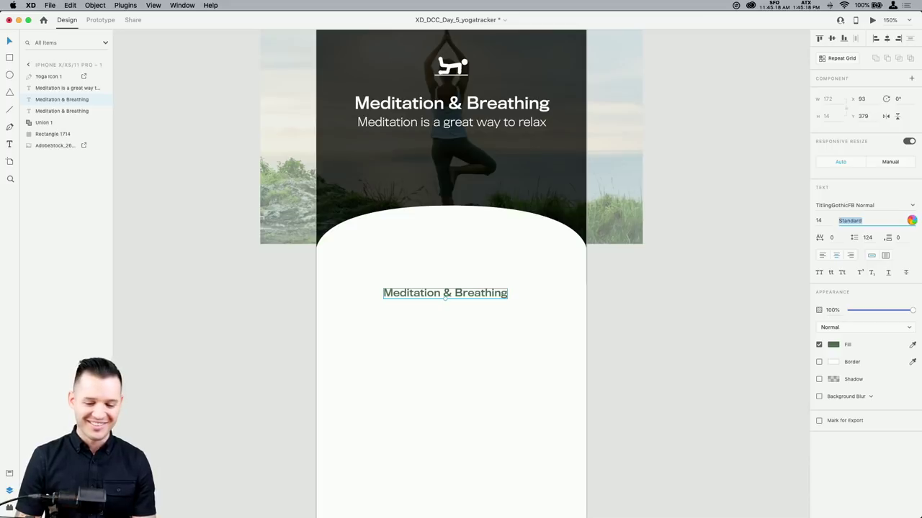
click(854, 244)
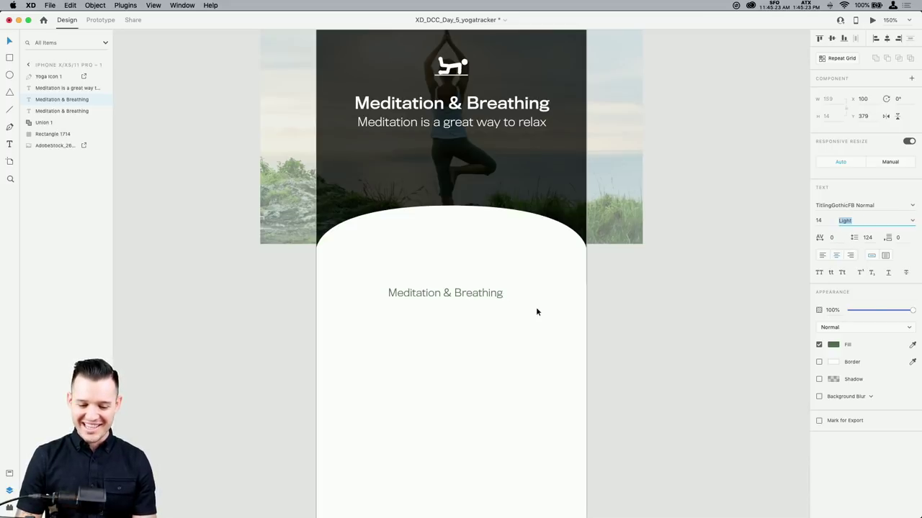
drag(468, 294, 440, 294)
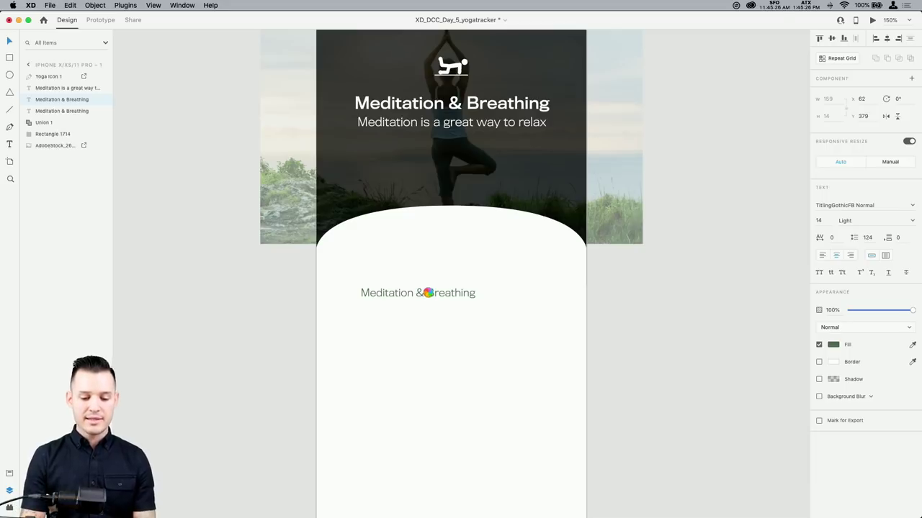
drag(428, 292, 401, 304)
Draw a borderless rectangle about 63 by 16 to the right of the green label and fill it with a lighter tint of the green
key(super+equal)
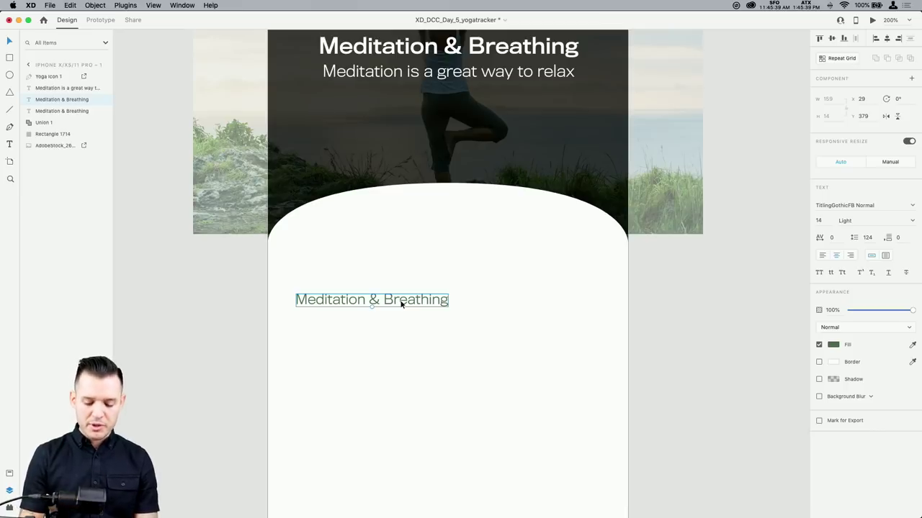
key(r)
mouse_move(502, 294)
mouse_down()
mouse_move(587, 308)
mouse_move(564, 309)
mouse_up()
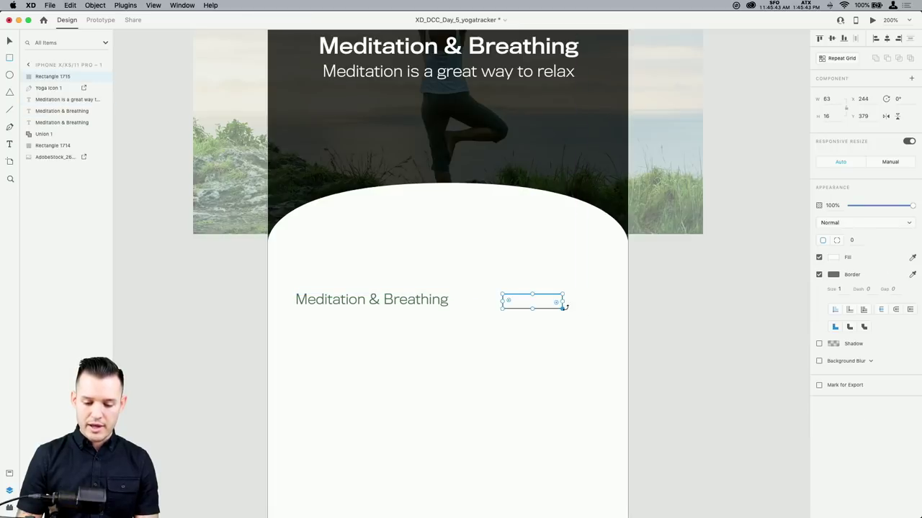
click(819, 275)
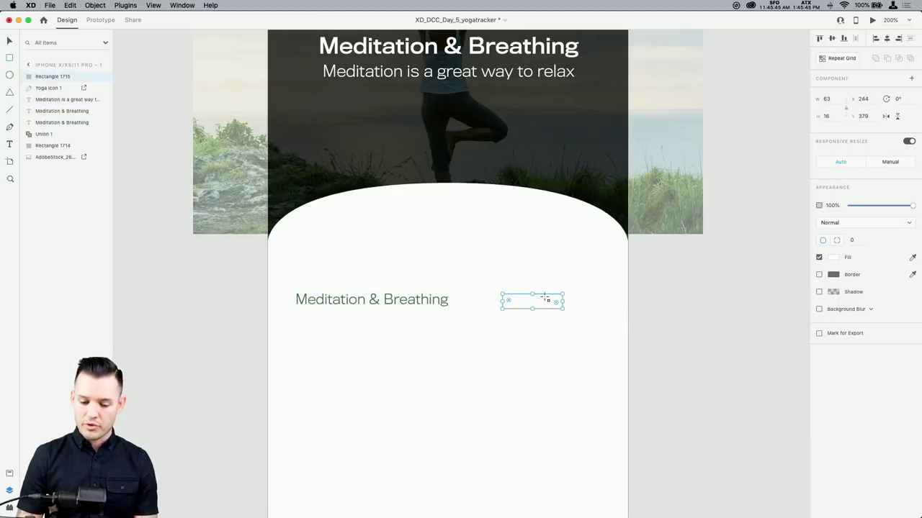
click(831, 257)
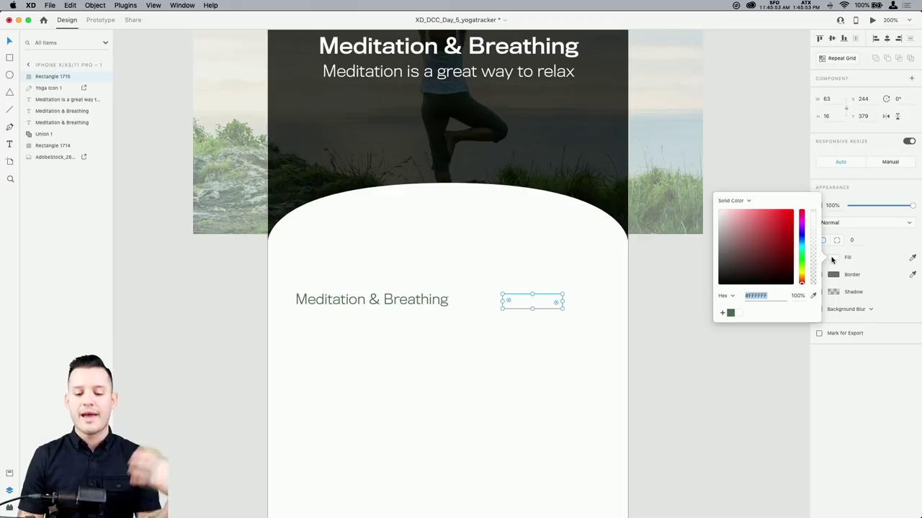
click(730, 313)
drag(741, 254, 726, 229)
click(656, 280)
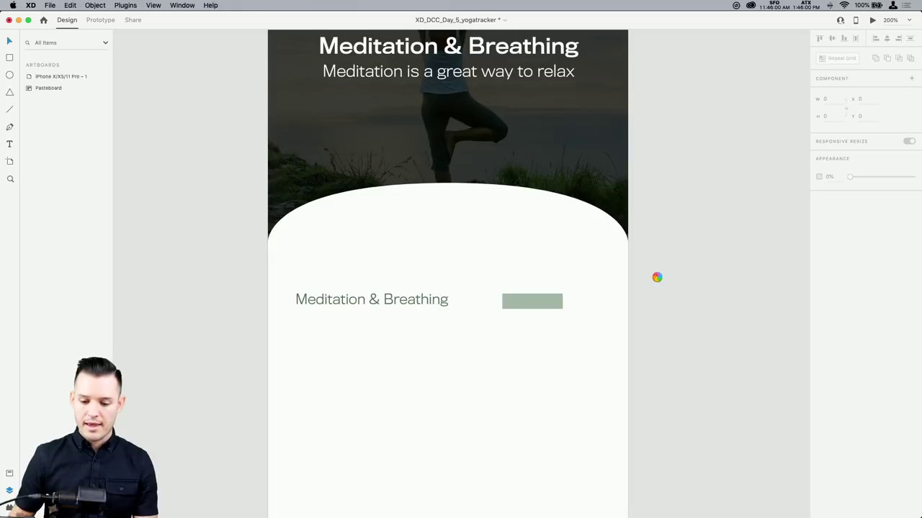
Round the light green rectangle's corners fully to radius 8 and narrow it to about 57 wide
key(super+equal)
click(622, 322)
drag(622, 324, 580, 262)
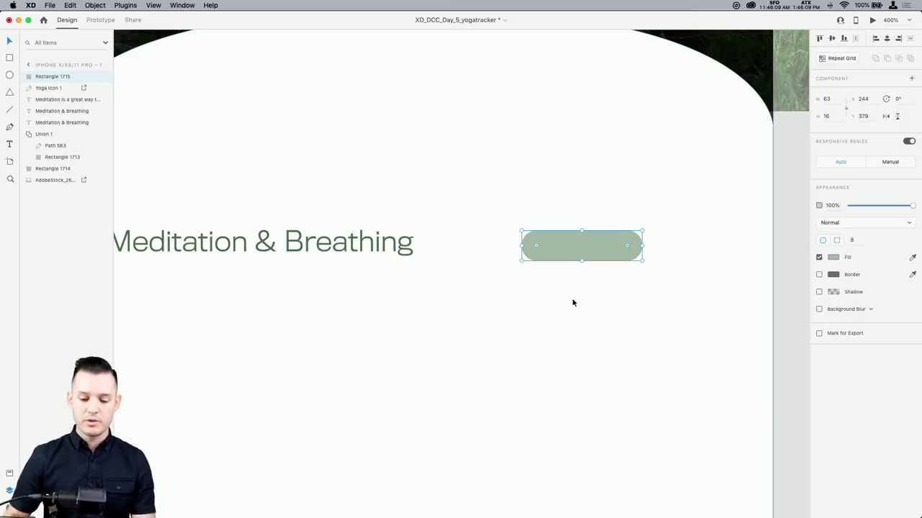
drag(642, 245, 631, 245)
drag(576, 234, 576, 231)
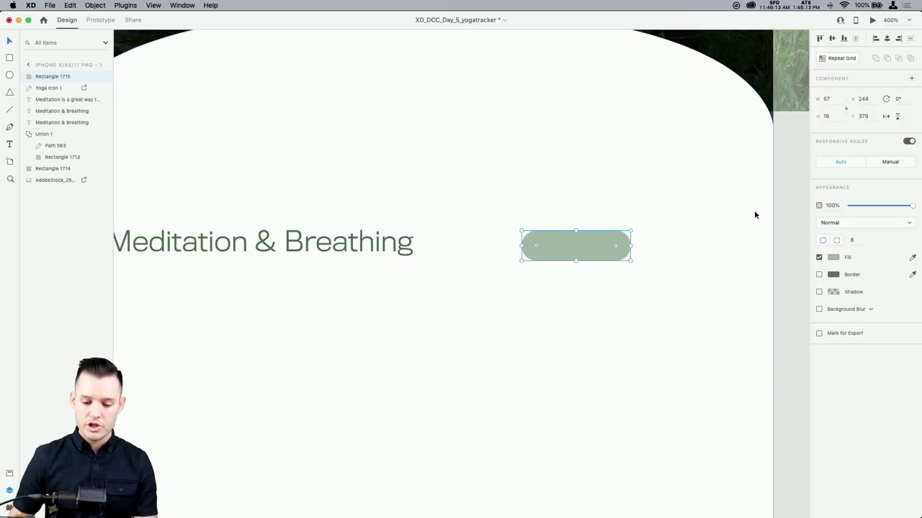
click(611, 252)
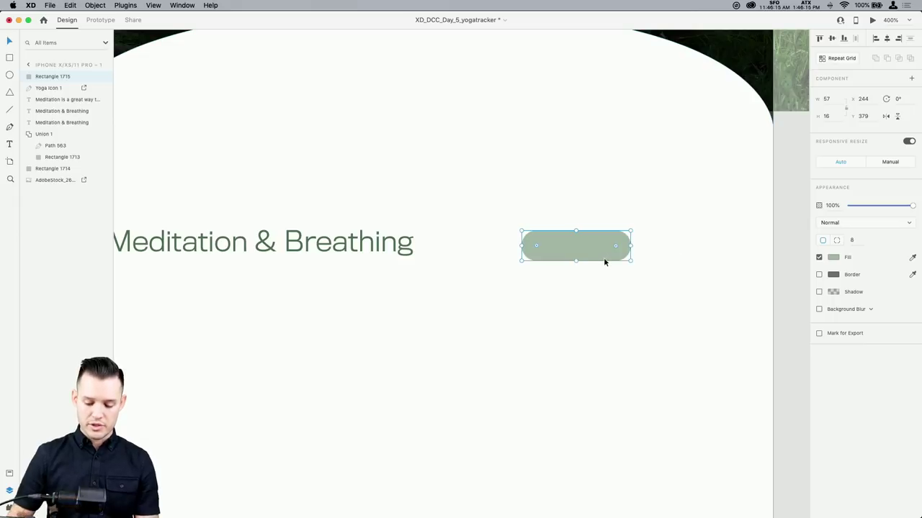
Add a white, borderless circle about 14 by 14 inside the left end of the green pill as the toggle knob
scroll(605, 262, up, 3)
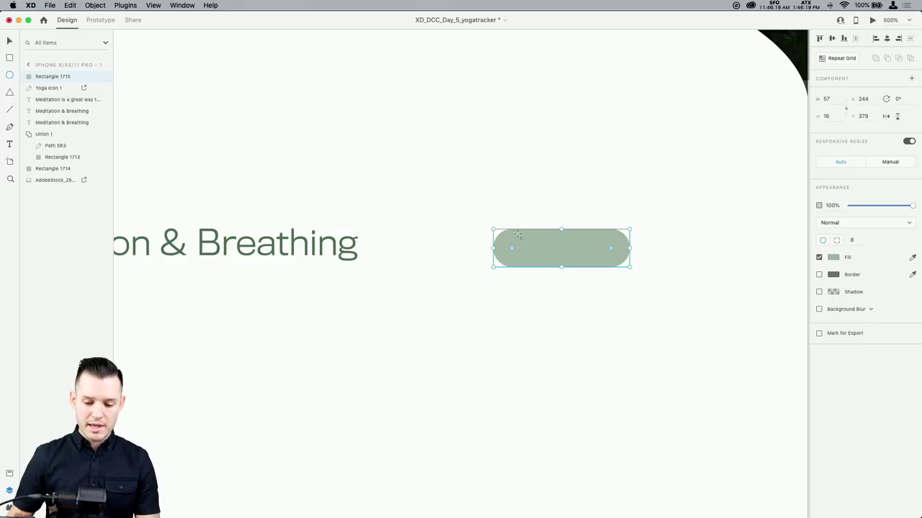
drag(536, 232, 498, 266)
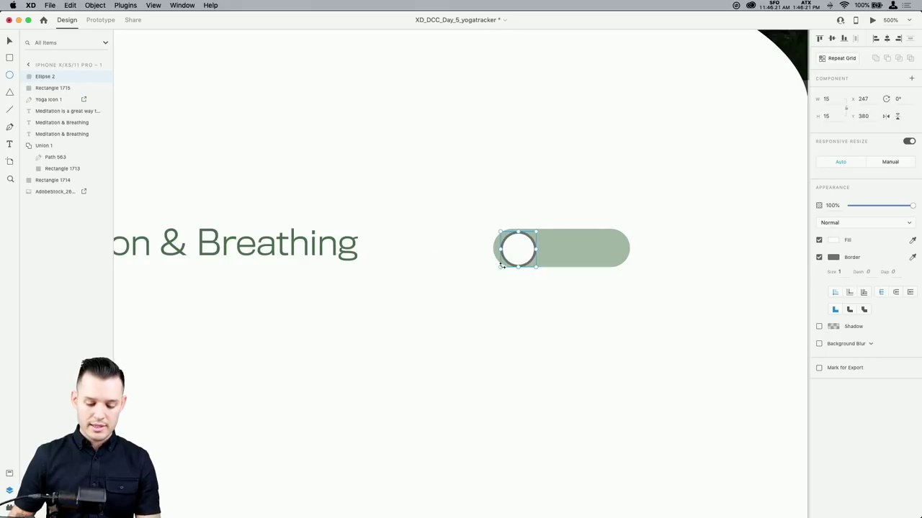
key(Left)
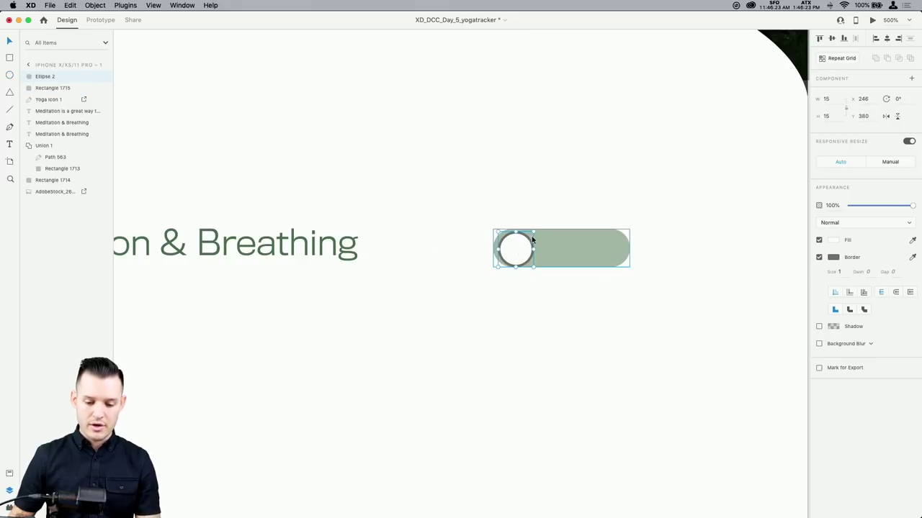
drag(533, 232, 537, 228)
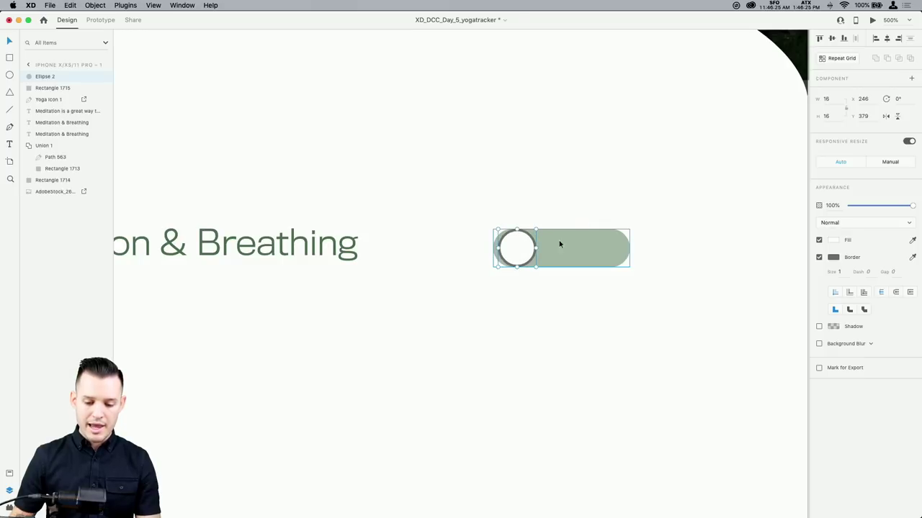
click(819, 258)
drag(518, 247, 517, 249)
scroll(517, 248, up, 5)
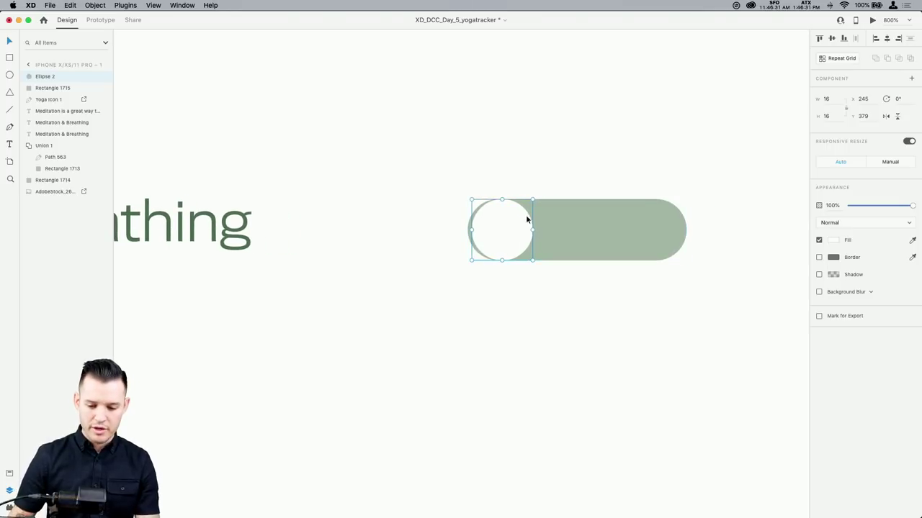
drag(532, 201, 501, 224)
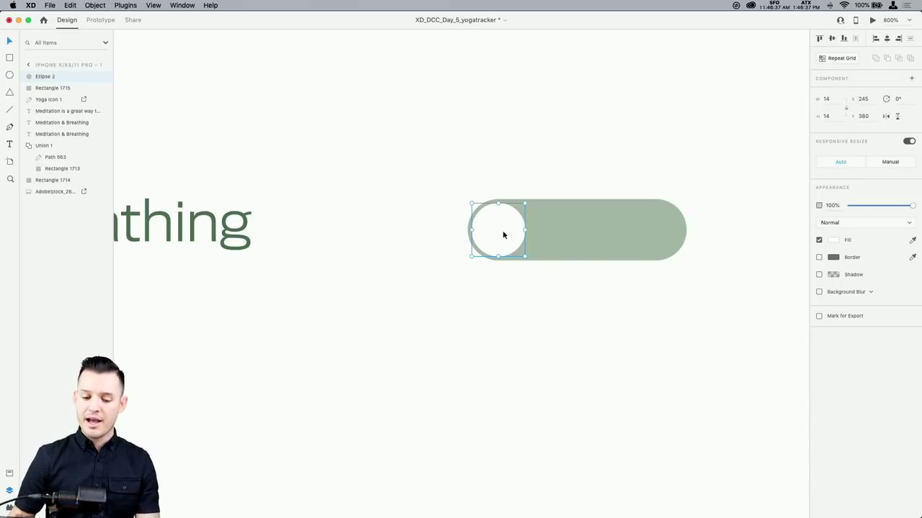
Narrow the green pill to about 42 wide and add a drop shadow to the white circle
click(670, 242)
drag(686, 231, 630, 234)
click(504, 223)
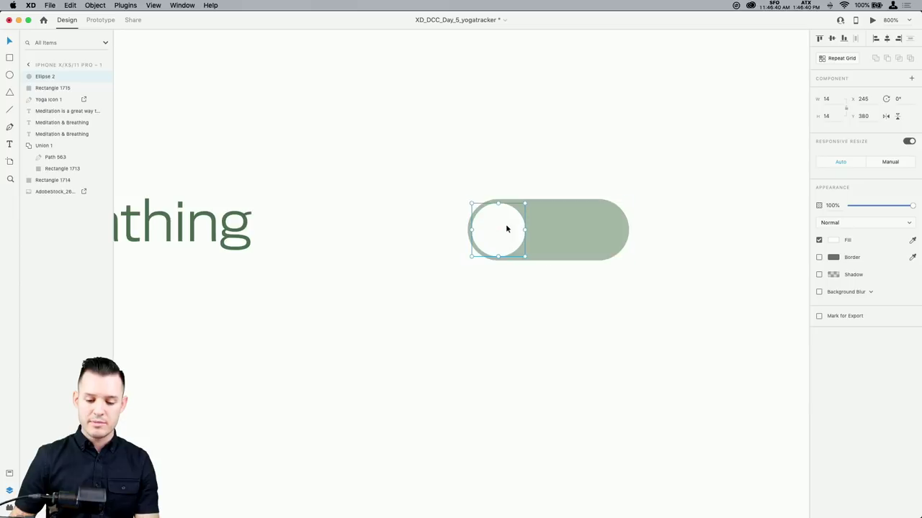
click(819, 274)
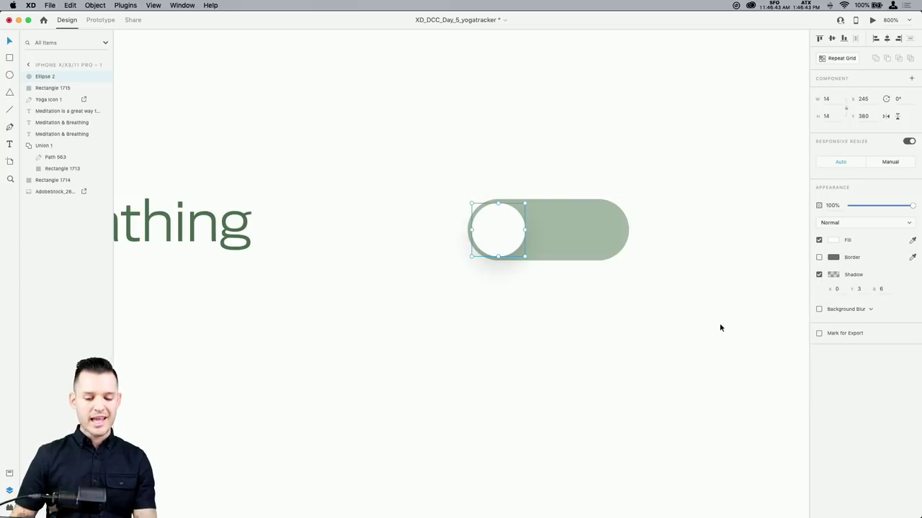
Collapse and lock the Union 1 background shape so it cannot be selected with the toggle
click(531, 231)
drag(531, 231, 537, 307)
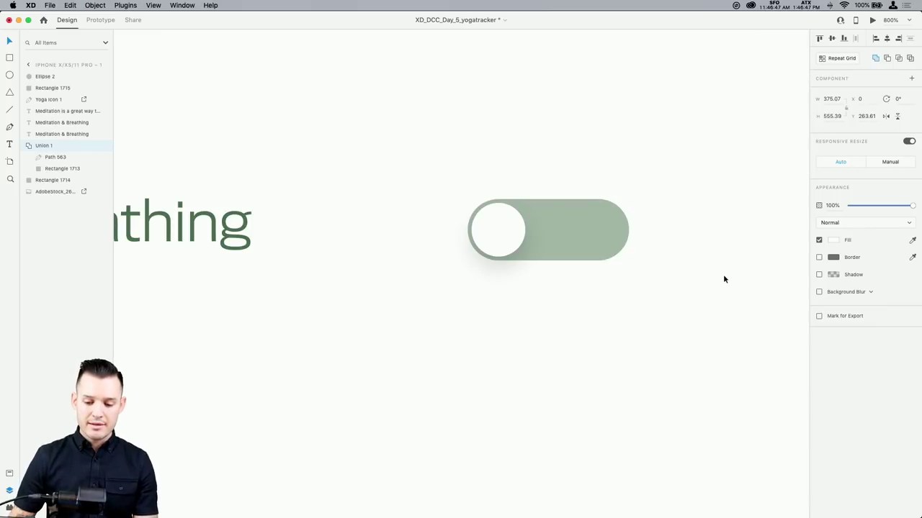
click(29, 146)
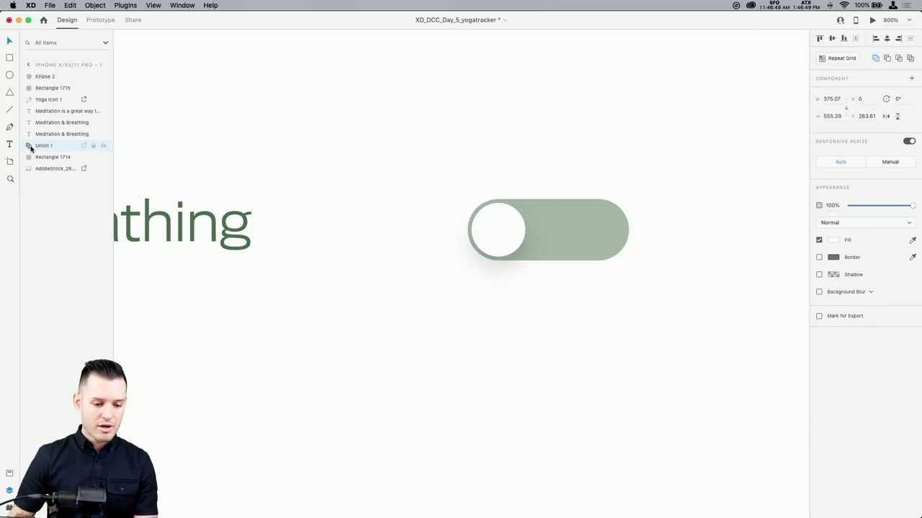
key(super+l)
Turn the green pill alone into a component and name it "tofggle" in the document assets
click(549, 252)
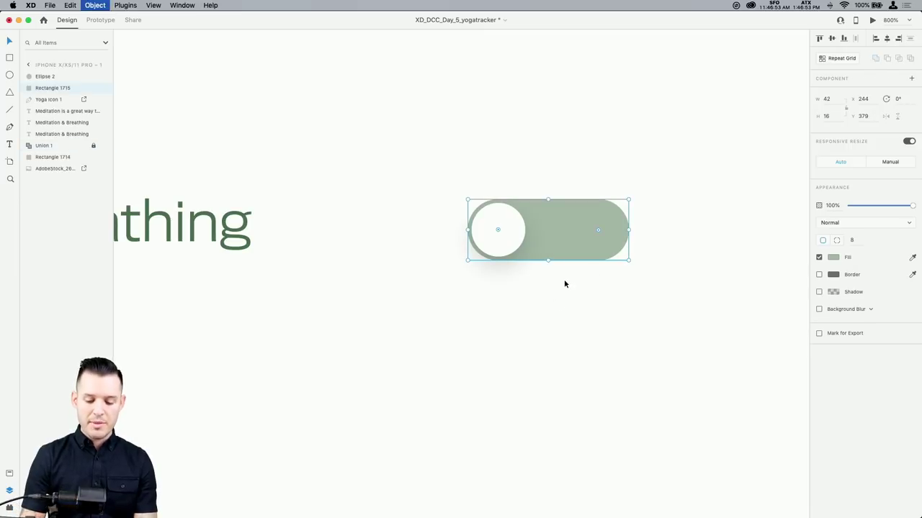
key(super+k)
click(11, 473)
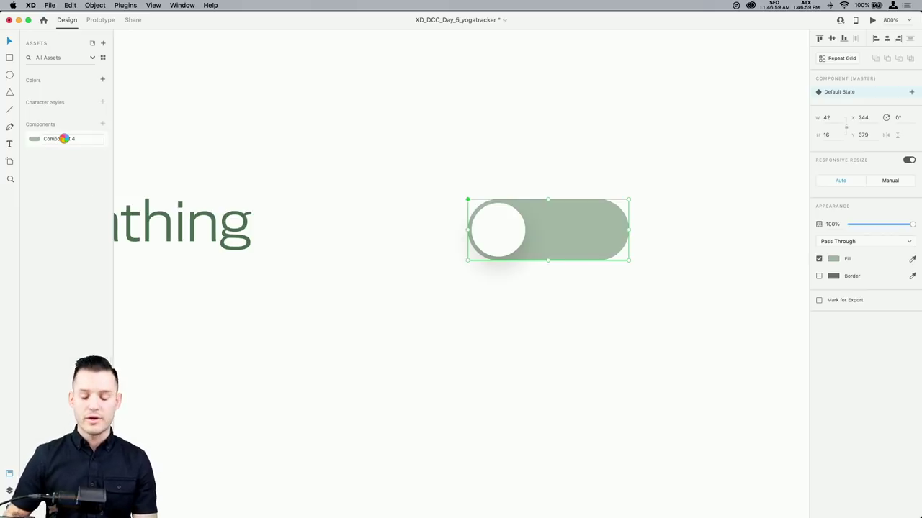
text(to)
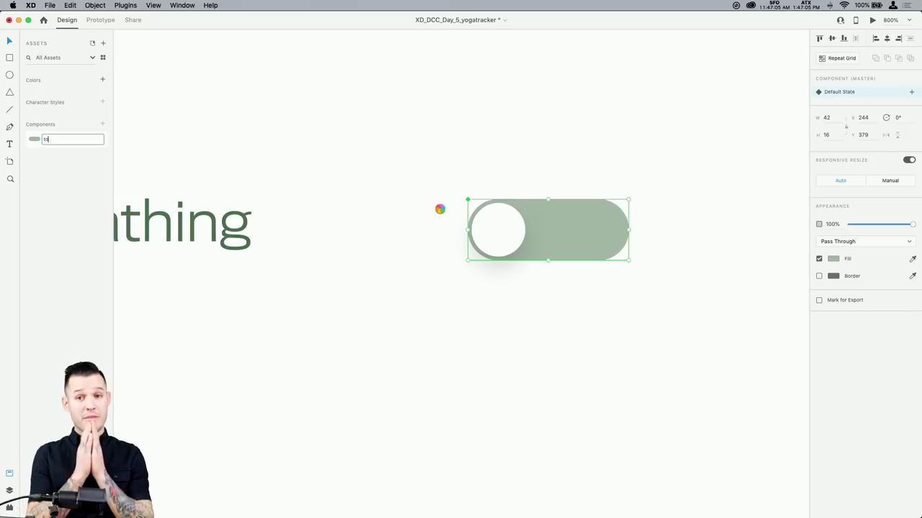
text(fggle)
key(Return)
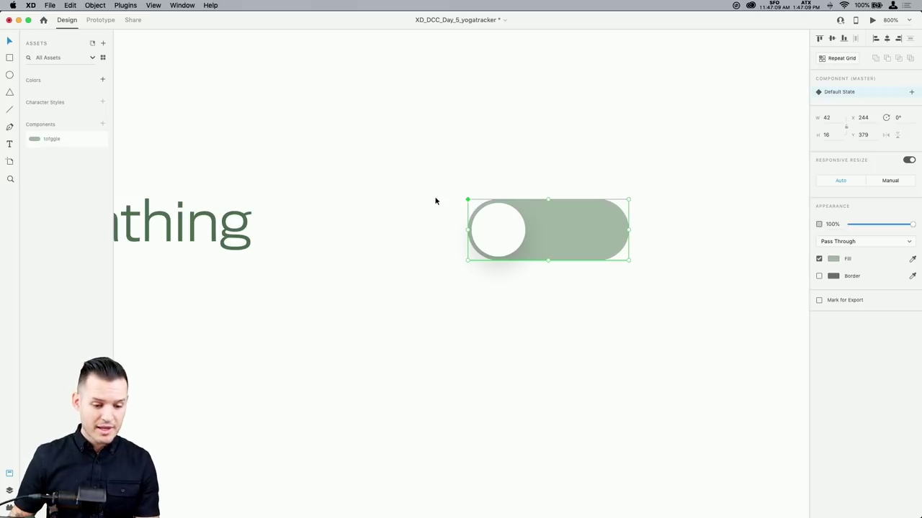
click(591, 170)
click(566, 230)
drag(576, 235, 573, 238)
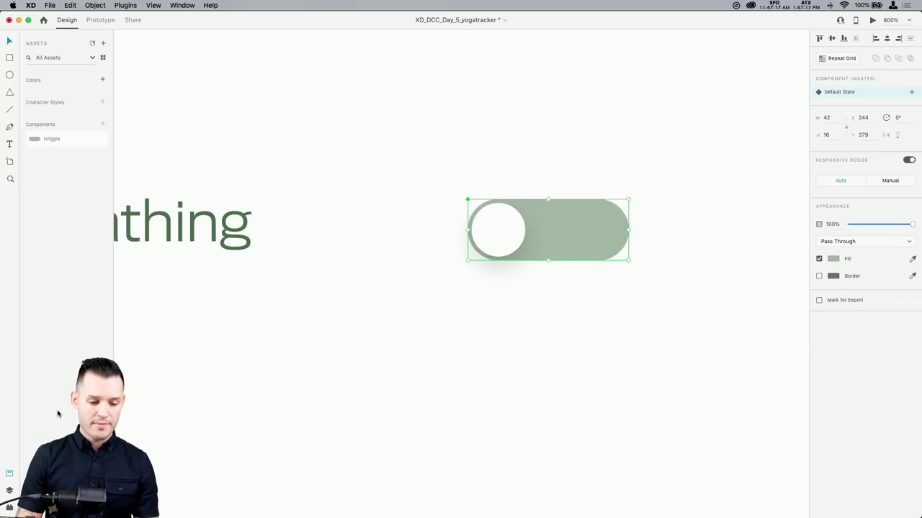
Undo the pill-only component and make one component from the white circle and the green pill together
click(9, 491)
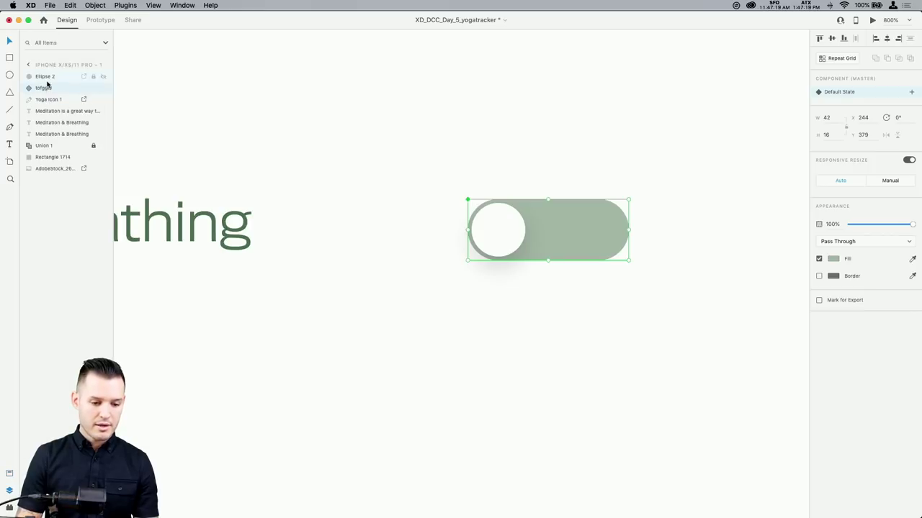
key(super+z)
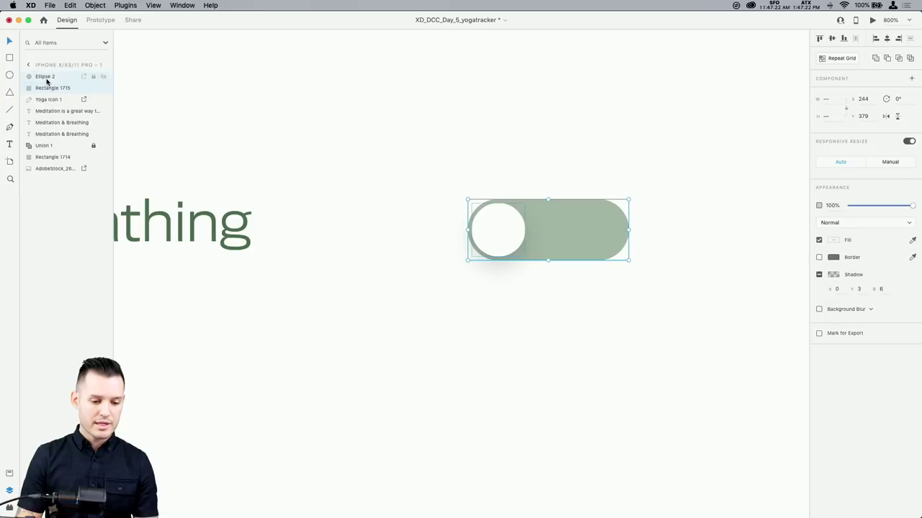
key(super+k)
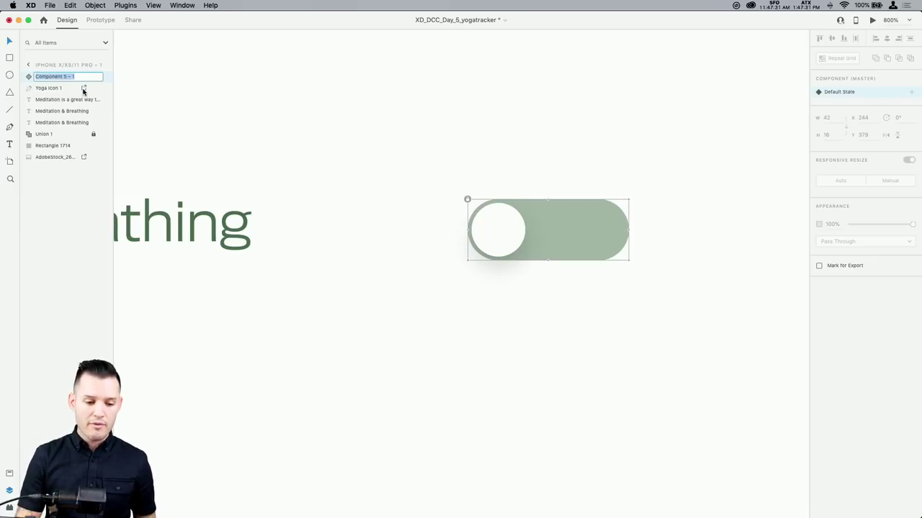
Duplicate the iPhone artboard beside the original, and delete the copy
click(356, 140)
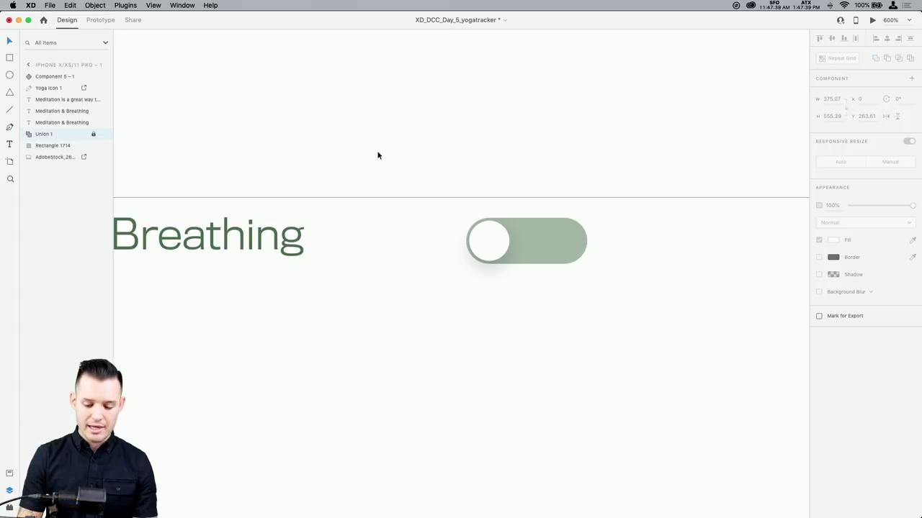
key(super+minus)
key(super+minus)
key(super+minus)
key(Escape)
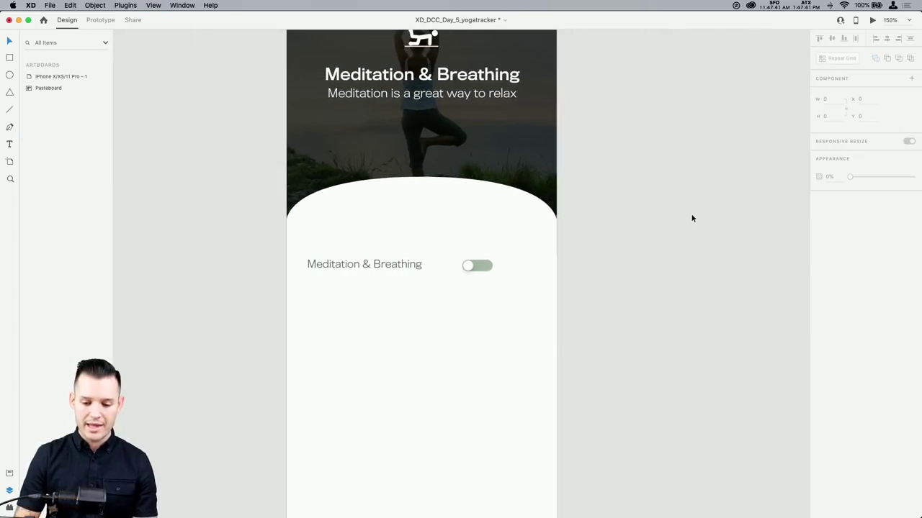
key(super+minus)
drag(270, 108, 468, 113)
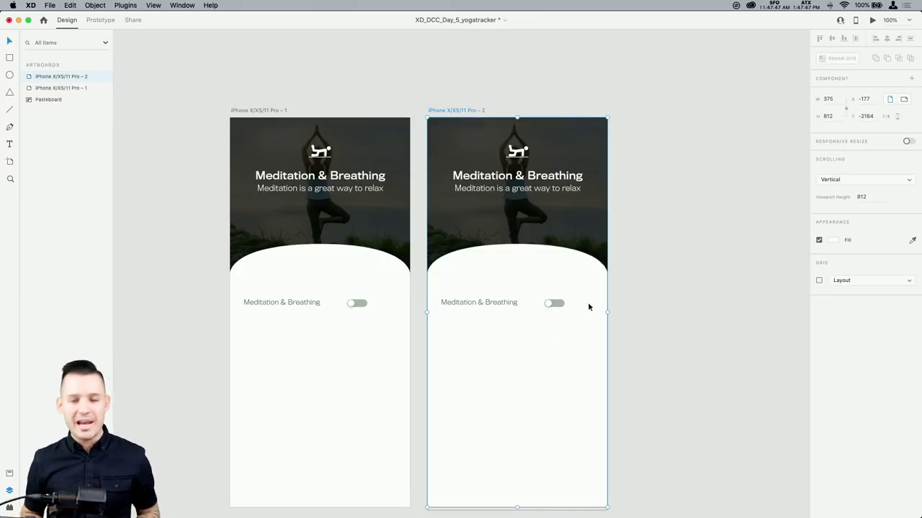
key(Delete)
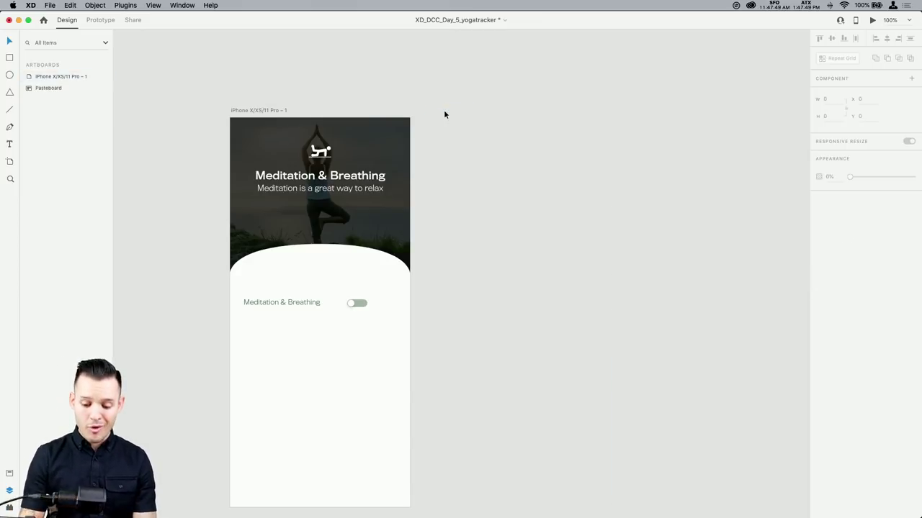
Add a new state named "active" to the toggle component
key(super+equal)
key(super+equal)
key(super+equal)
key(super+equal)
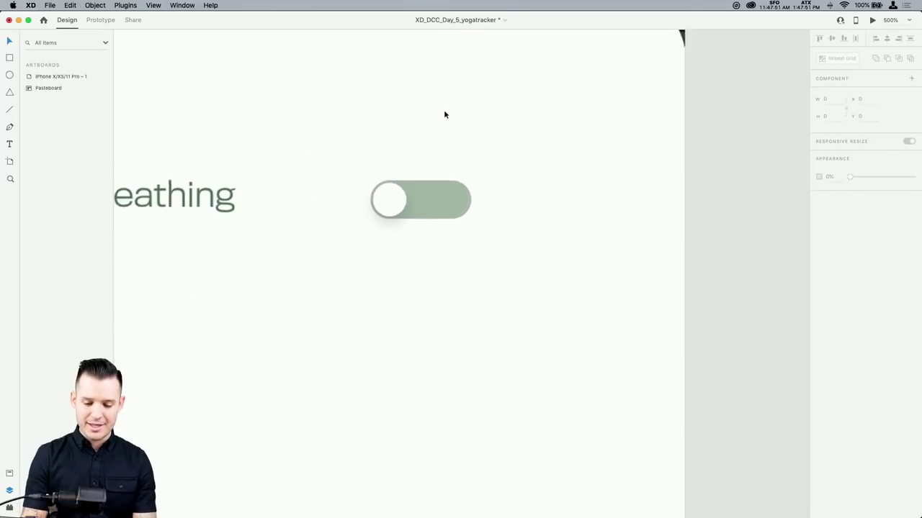
key(super+equal)
click(418, 183)
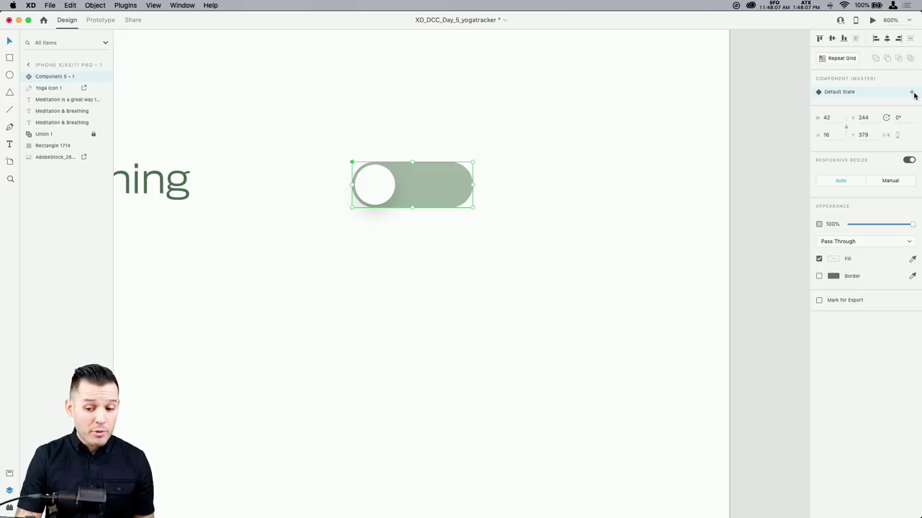
click(912, 92)
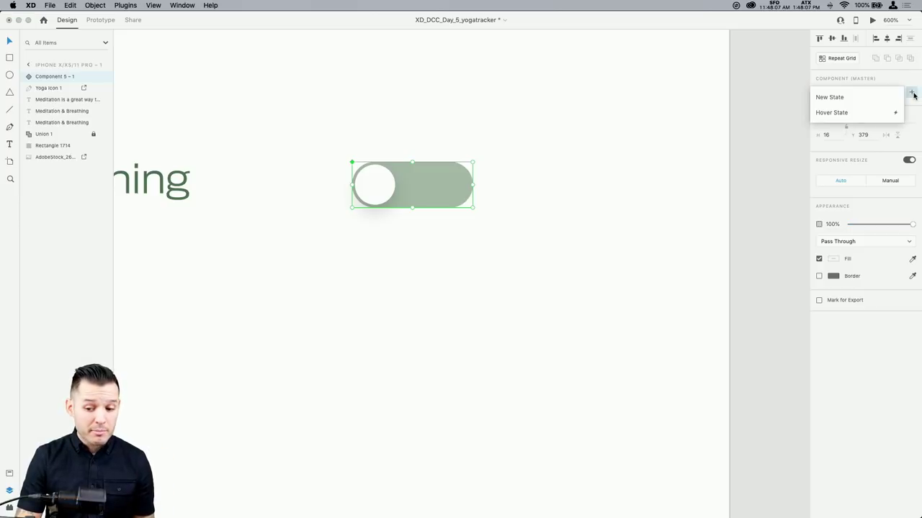
click(877, 99)
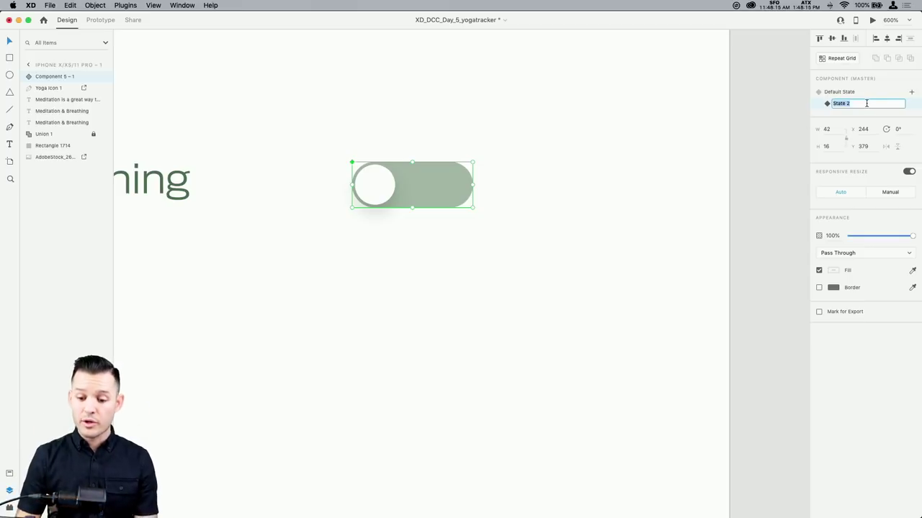
text(active)
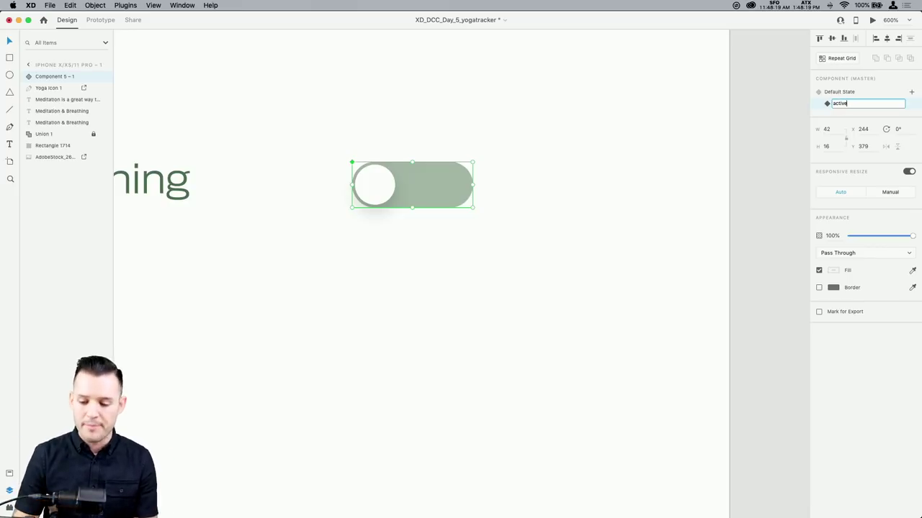
key(Return)
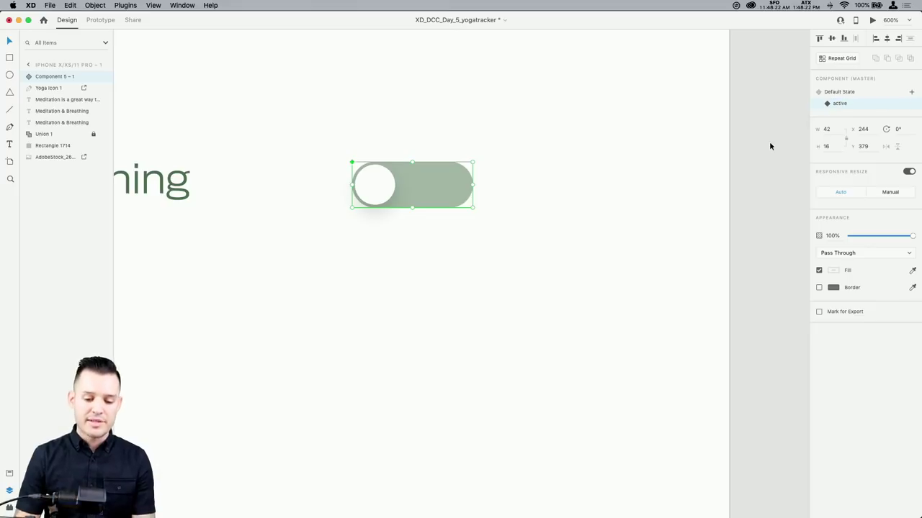
Try a light grey fill (#CDCECD) on the whole toggle component in its Default State, and undo it
click(844, 93)
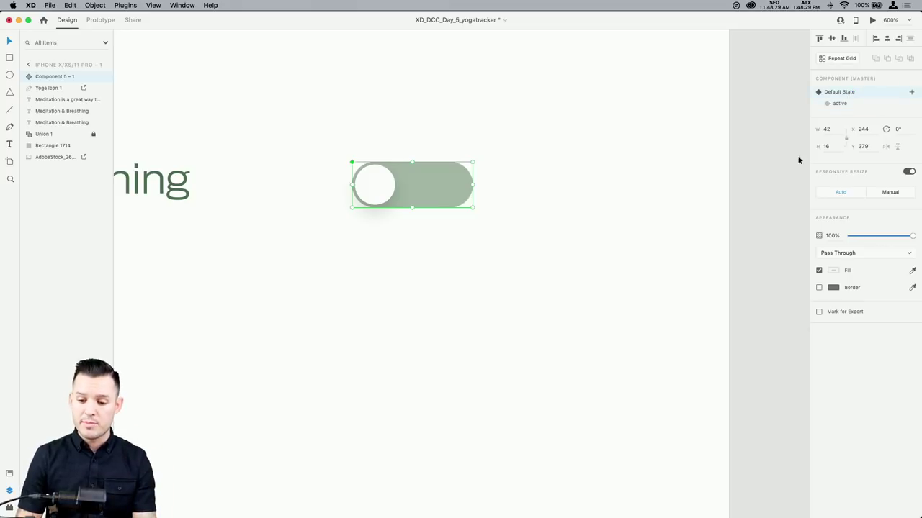
click(834, 271)
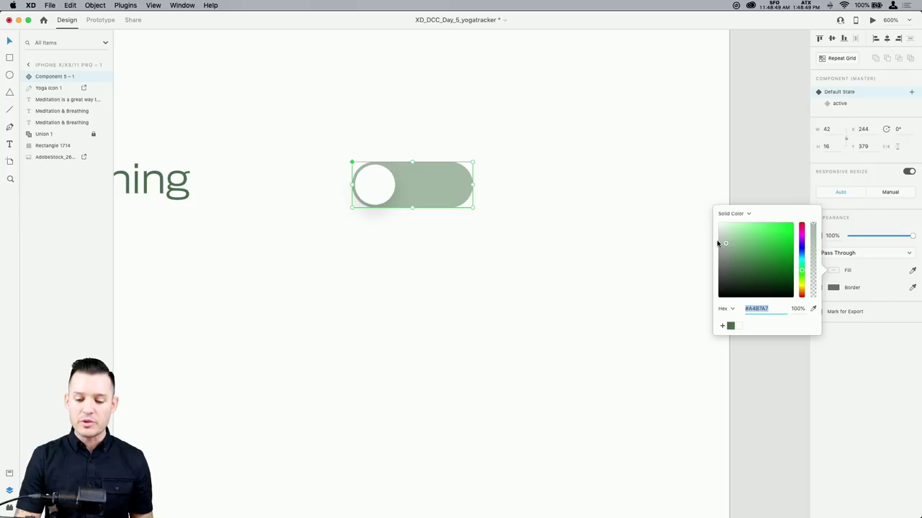
click(718, 239)
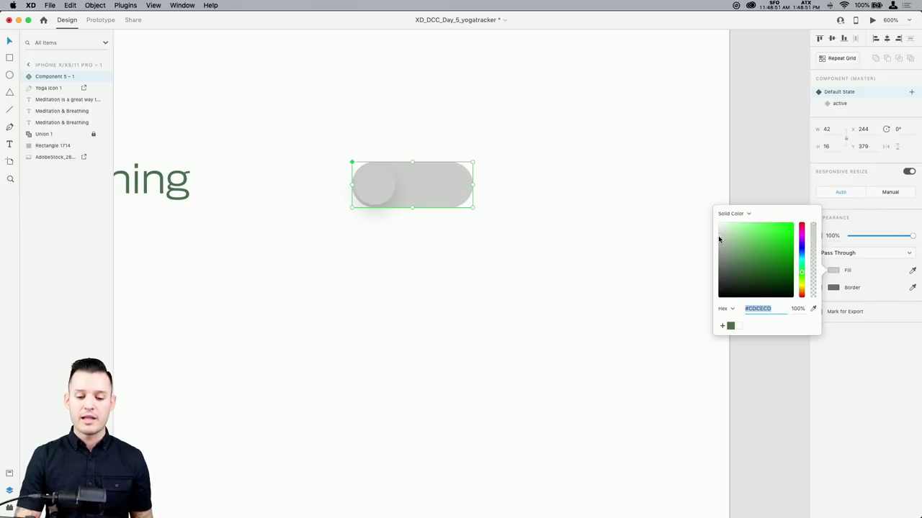
click(742, 184)
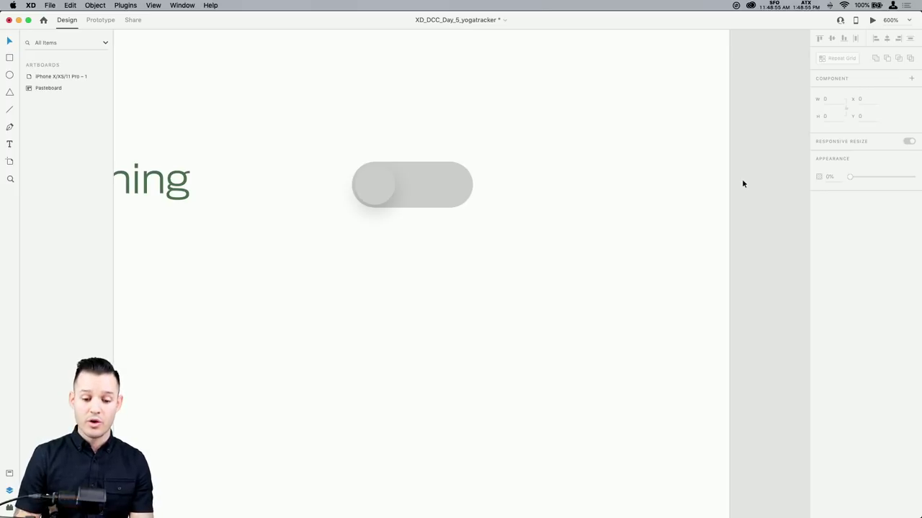
key(super+z)
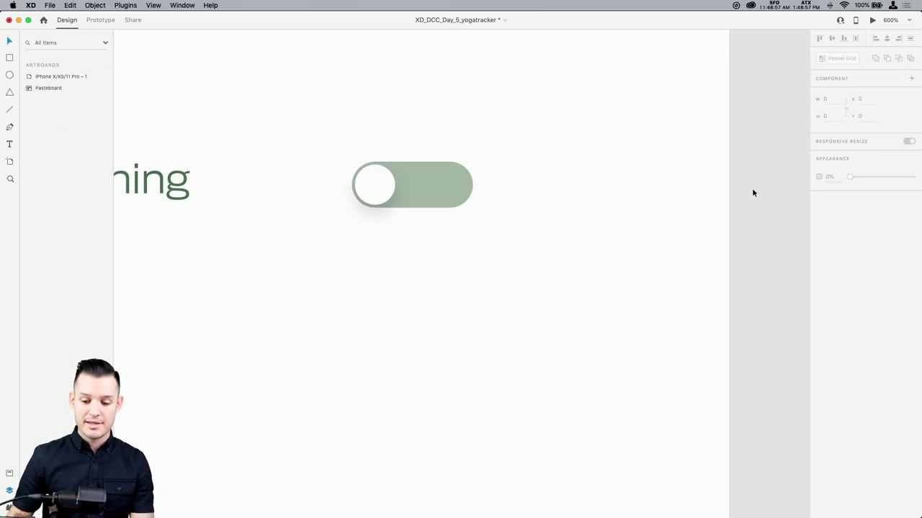
In the toggle's active state, move the white circle to the right end of the pill
click(459, 182)
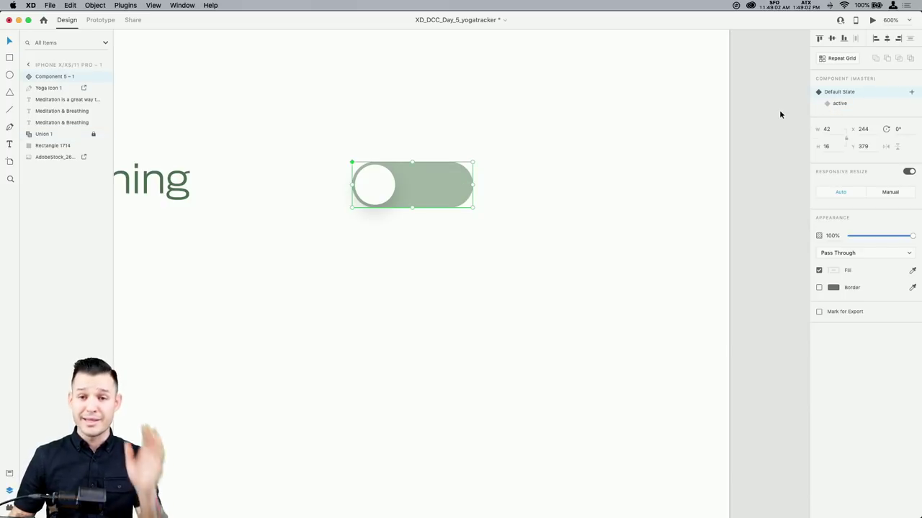
click(843, 104)
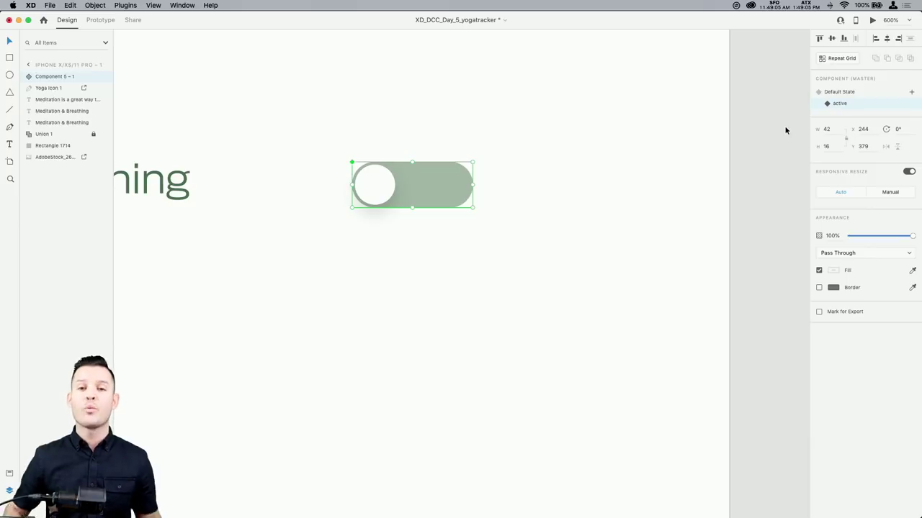
double_click(374, 185)
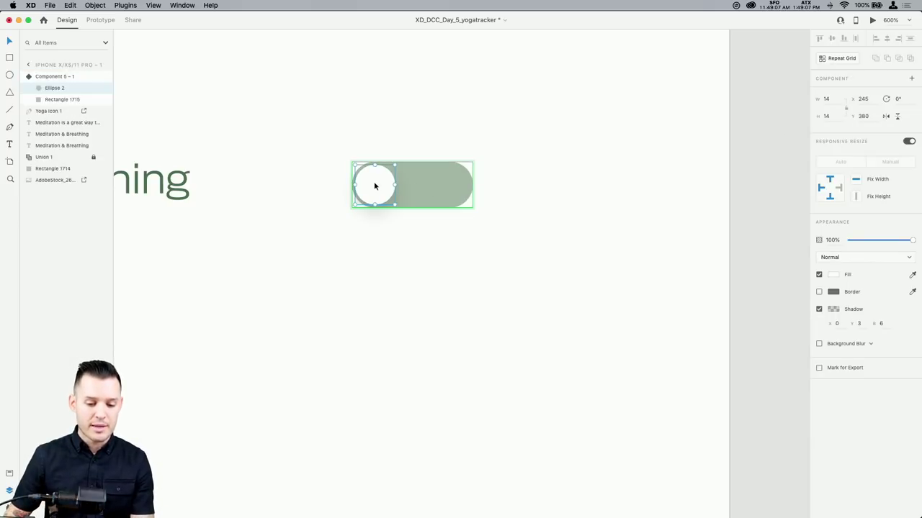
drag(378, 188, 452, 186)
Fill the active state's pill with light grey #D9D9D9, and shift the whole toggle component right to X 250
click(394, 180)
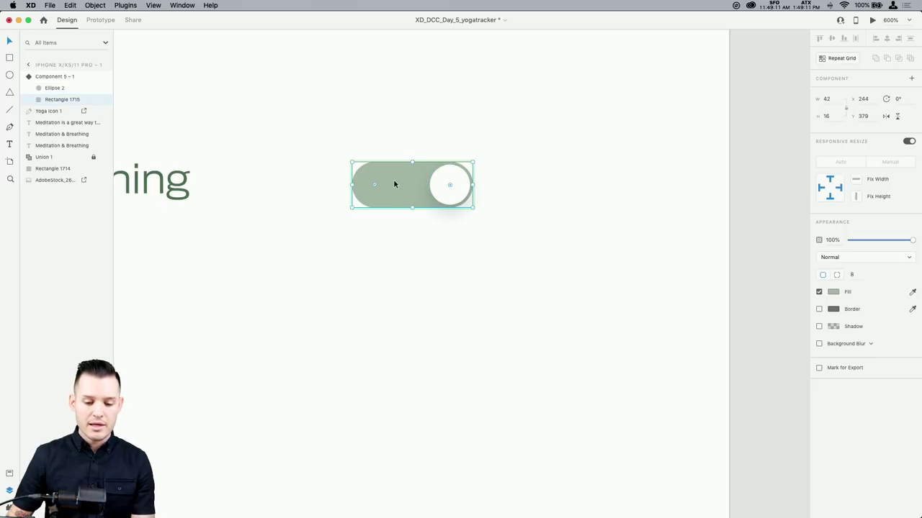
click(833, 292)
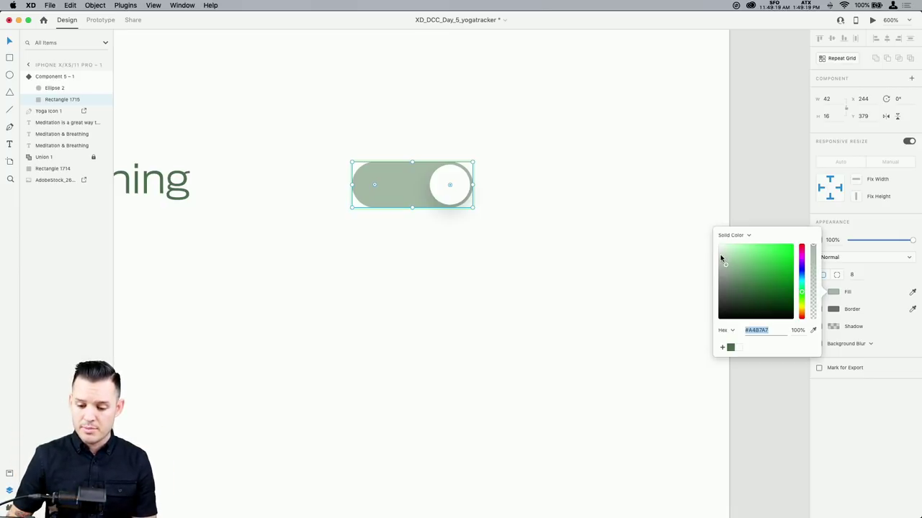
click(720, 255)
click(718, 256)
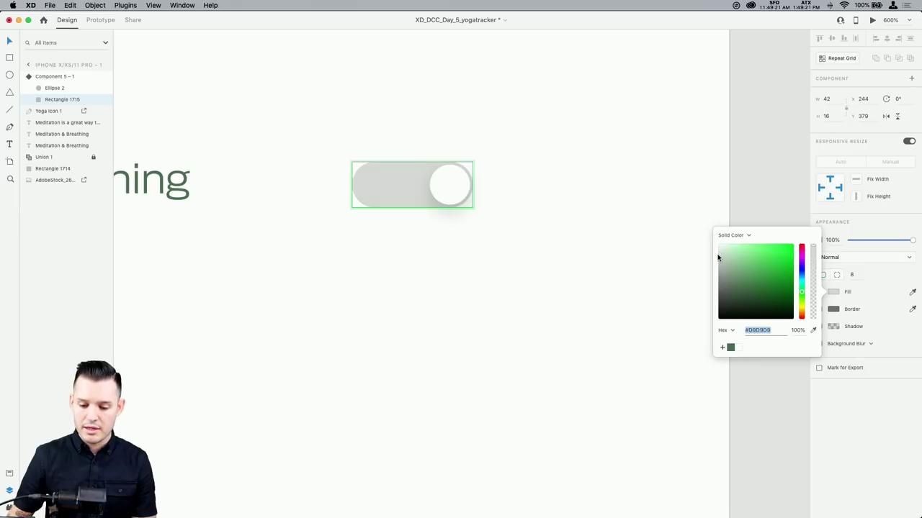
click(747, 209)
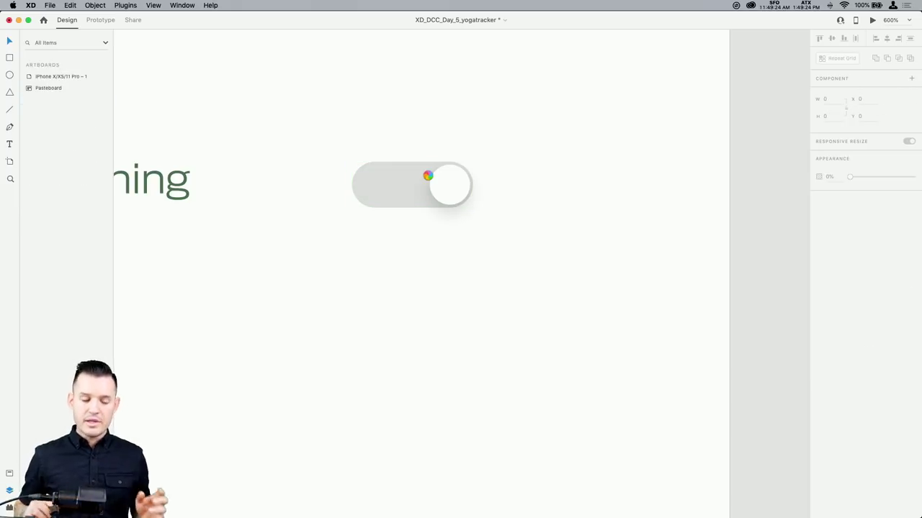
drag(428, 175, 444, 181)
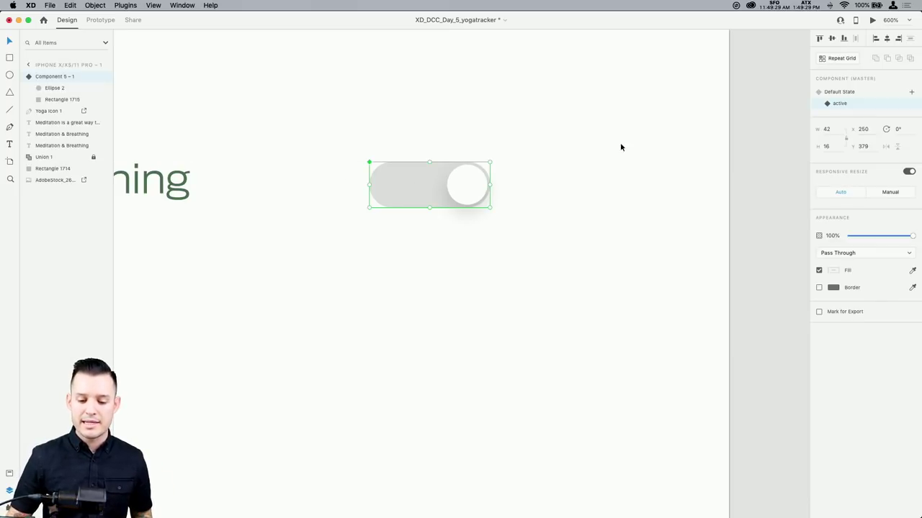
Add a Tap interaction to the toggle's Default State that auto-animates to the active state
click(839, 93)
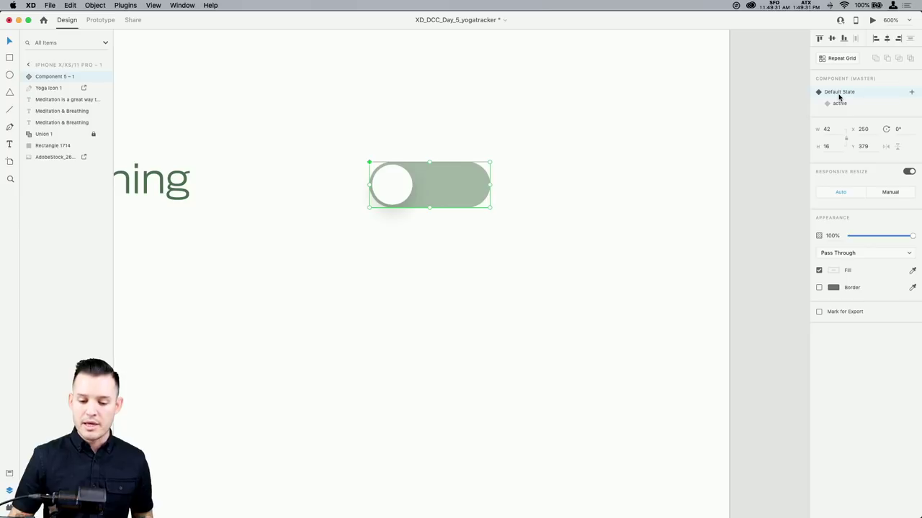
click(104, 22)
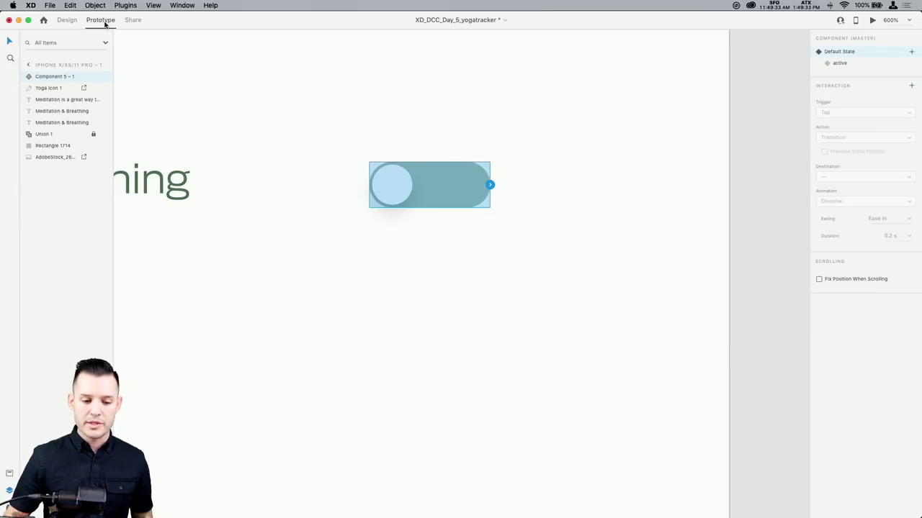
click(491, 186)
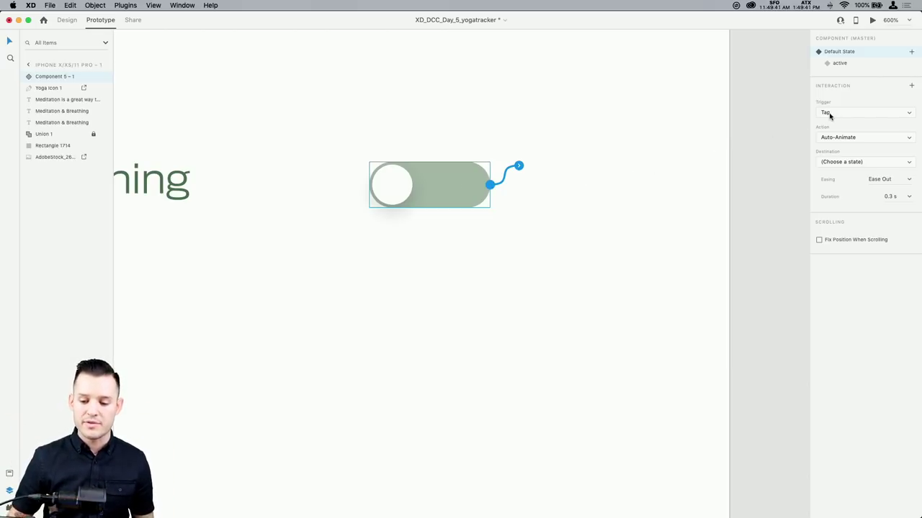
click(849, 162)
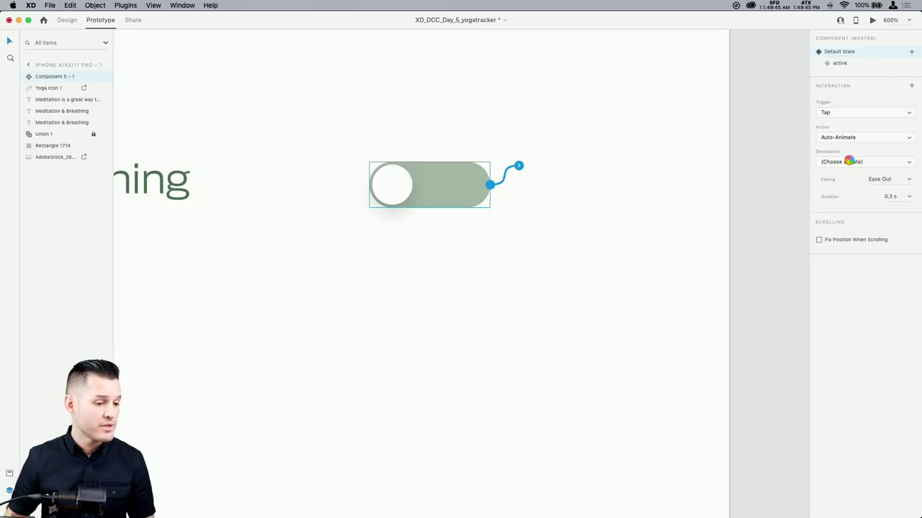
click(850, 161)
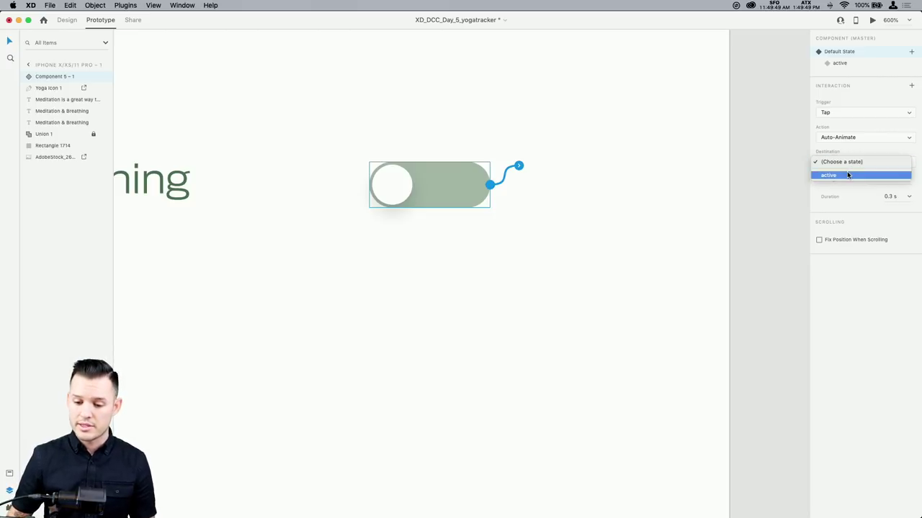
click(847, 175)
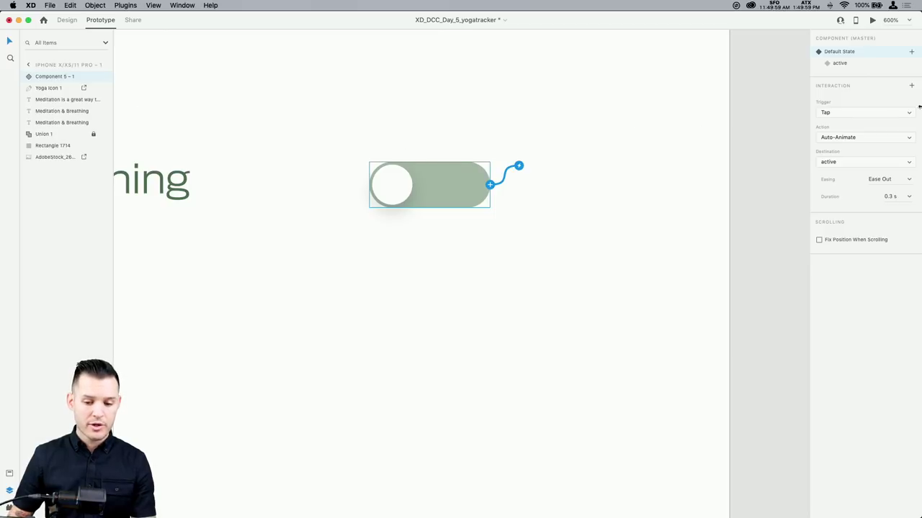
Add a Tap interaction to the toggle's active state that auto-animates back to the Default State
click(850, 64)
click(490, 185)
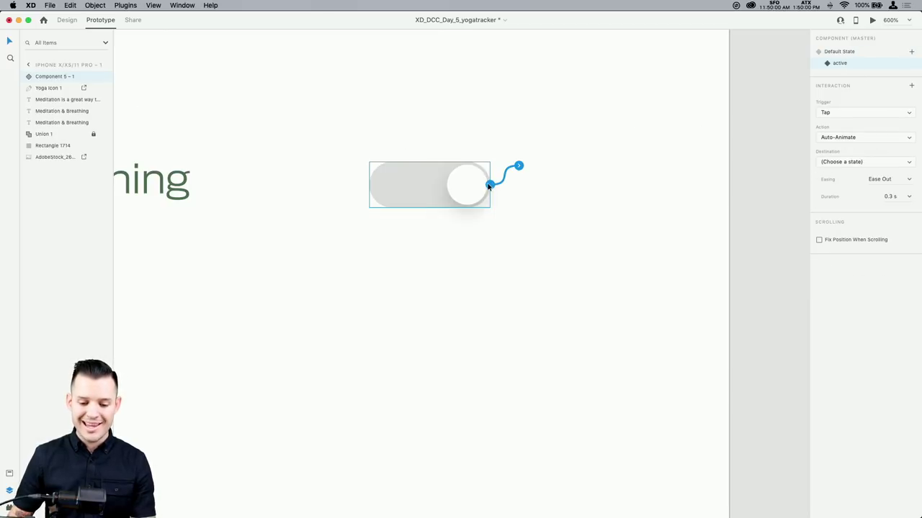
click(867, 162)
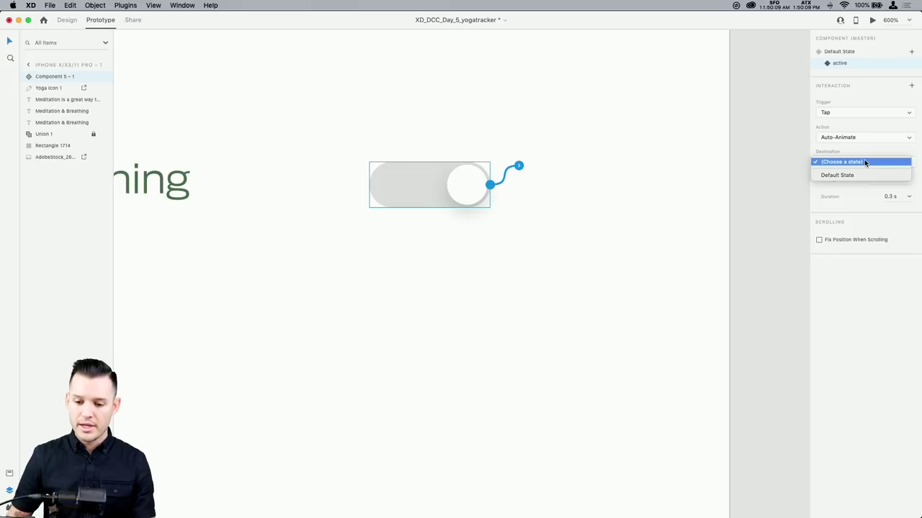
click(854, 175)
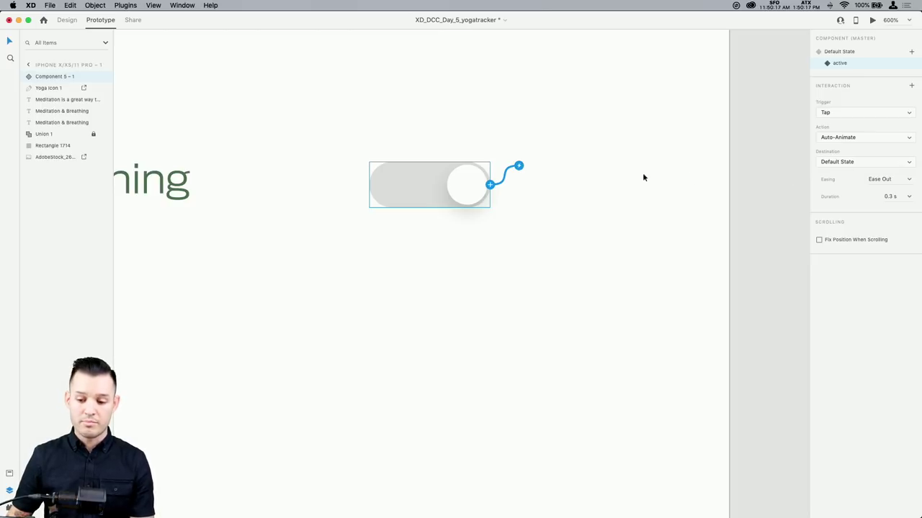
Preview the prototype and test the toggle switch beside the Meditation & Breathing label
click(674, 145)
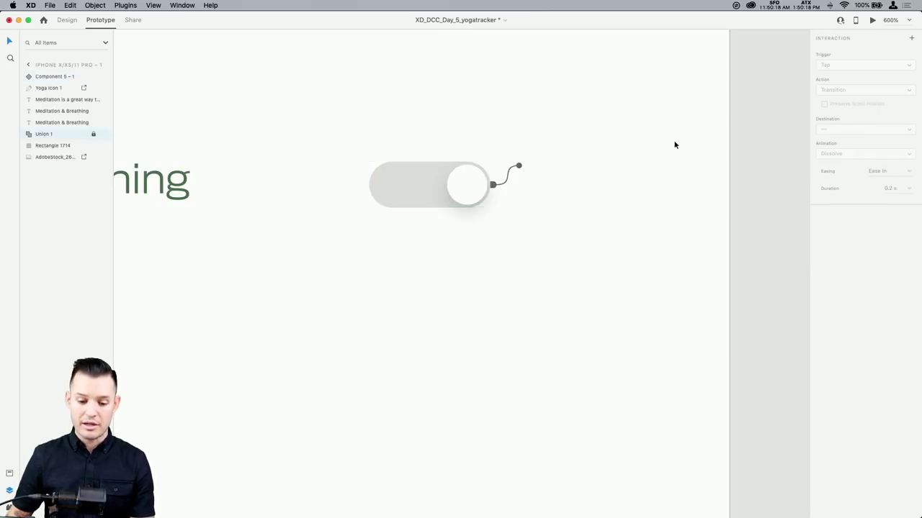
click(872, 21)
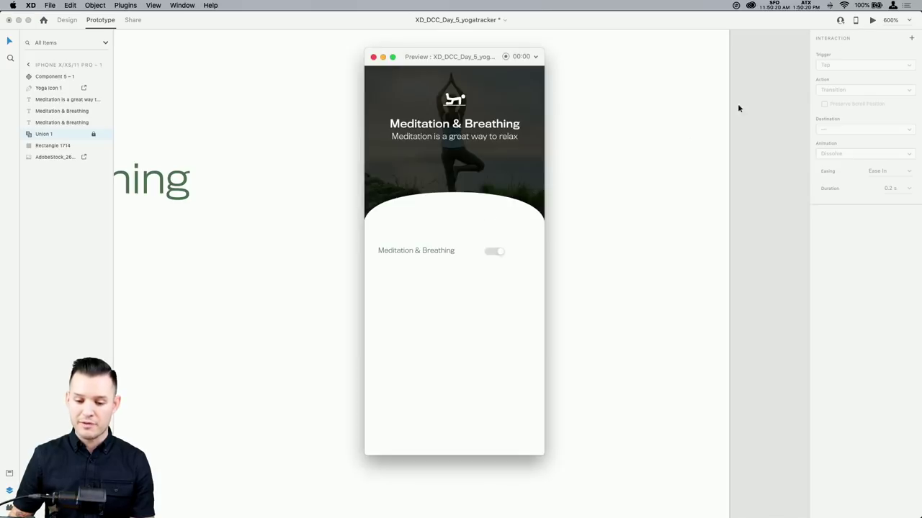
click(499, 255)
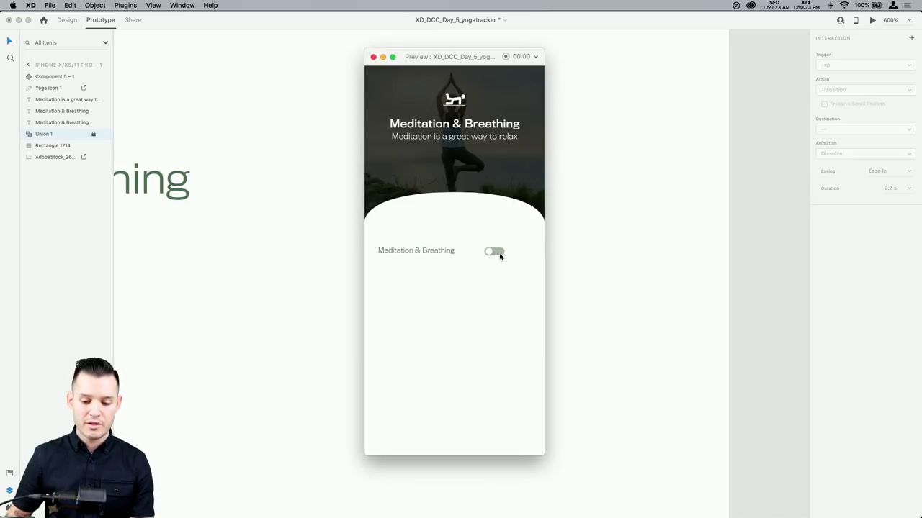
Test the toggle beside the Meditation & Breathing label in the preview, close the preview and return to Design mode
click(497, 256)
click(497, 255)
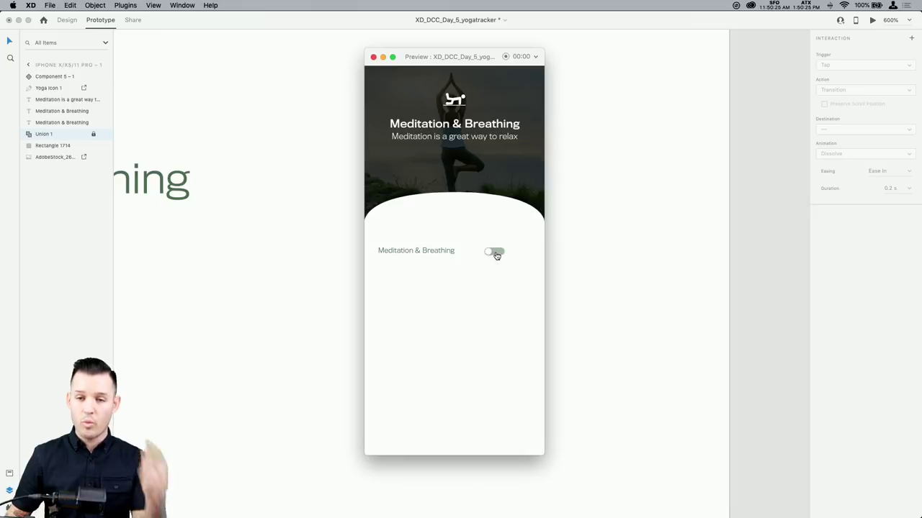
click(496, 254)
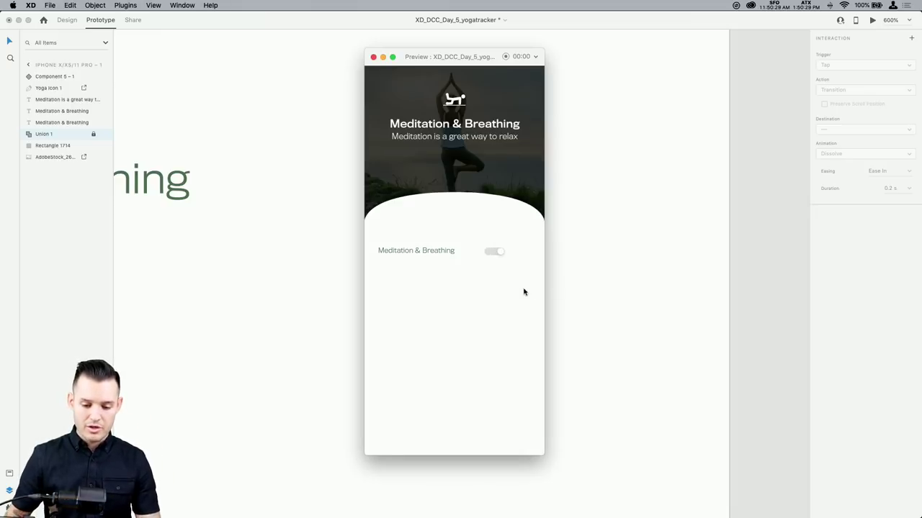
click(497, 255)
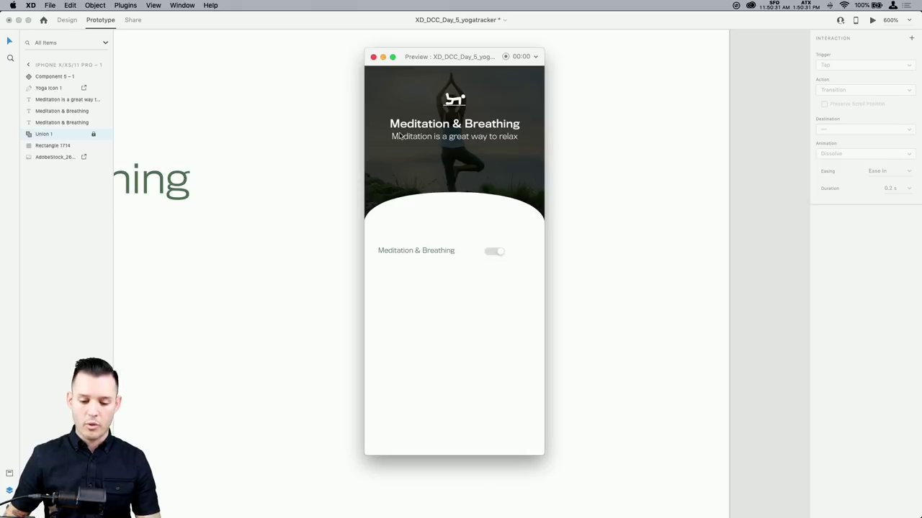
click(373, 57)
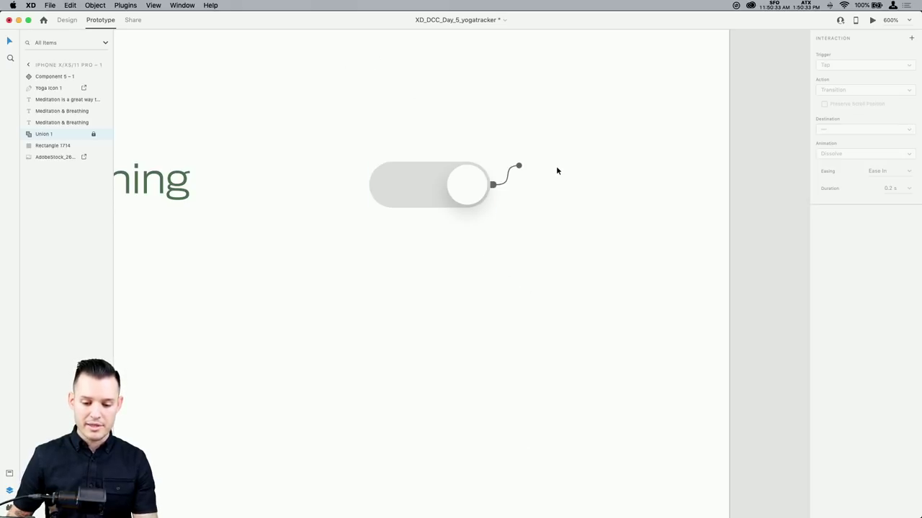
key(super+minus)
click(68, 20)
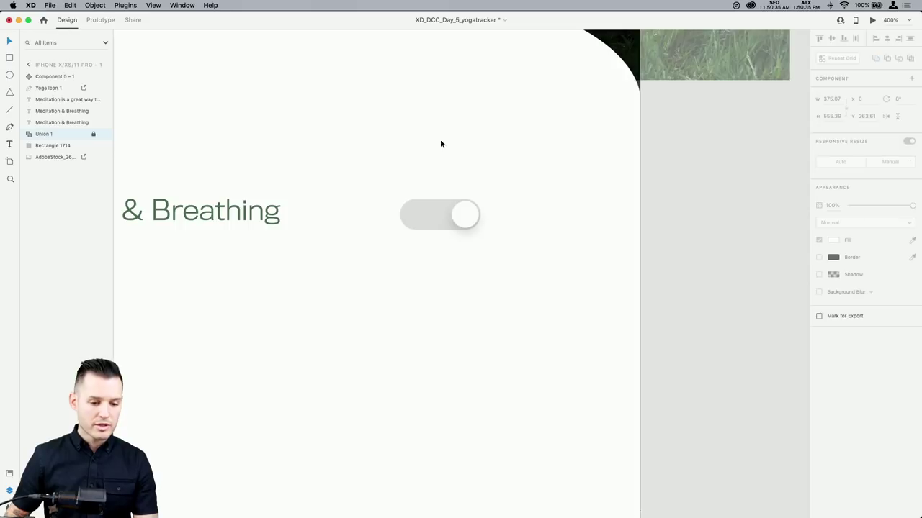
Try enlarging the toggle component from its upper corner, undoing each resize
click(465, 213)
drag(480, 200, 535, 160)
key(super+z)
drag(483, 199, 524, 165)
key(super+z)
click(520, 194)
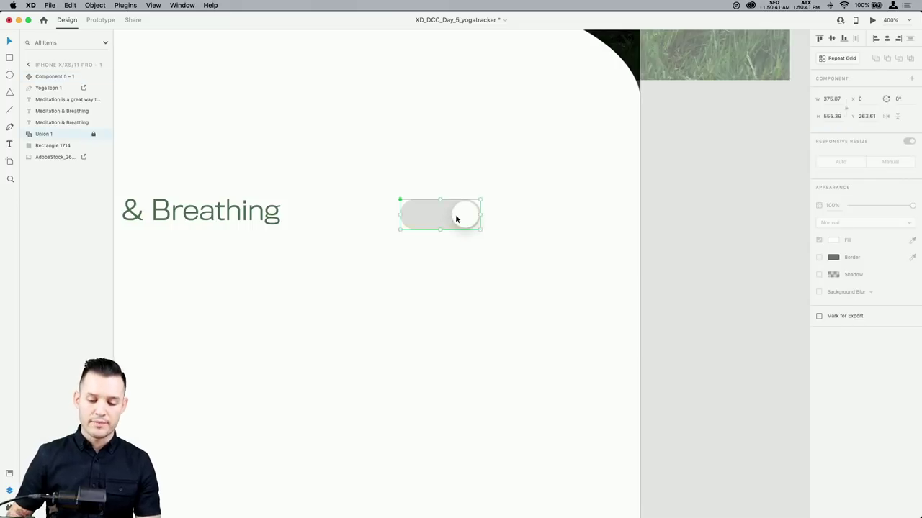
key(super+z)
Move the Meditation & Breathing label to X 21 and shift the toggle out toward the artboard's opposite margin
scroll(455, 218, down, 5)
scroll(454, 216, up, 3)
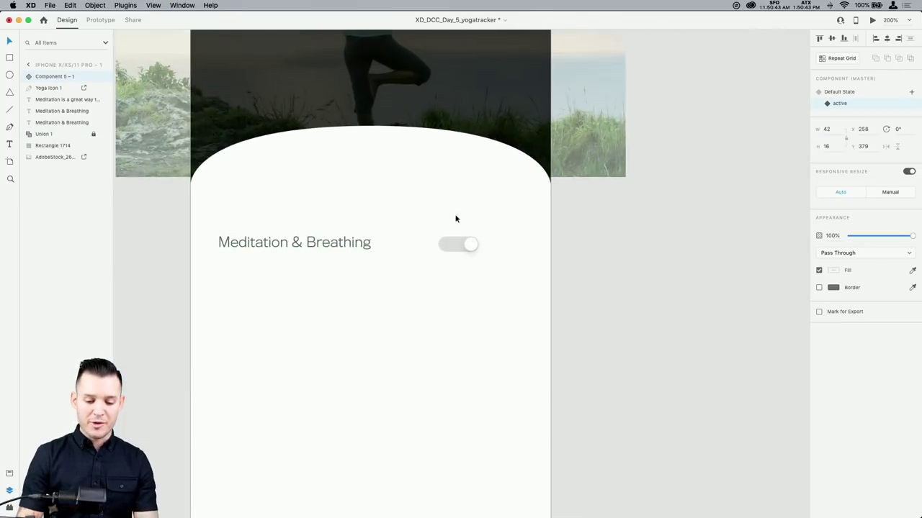
scroll(403, 238, left, 2)
drag(349, 244, 339, 242)
drag(468, 241, 339, 255)
click(391, 285)
Turn the Meditation & Breathing label and its toggle into a Repeat Grid and extend it down to six rows
click(345, 242)
shift+click(502, 237)
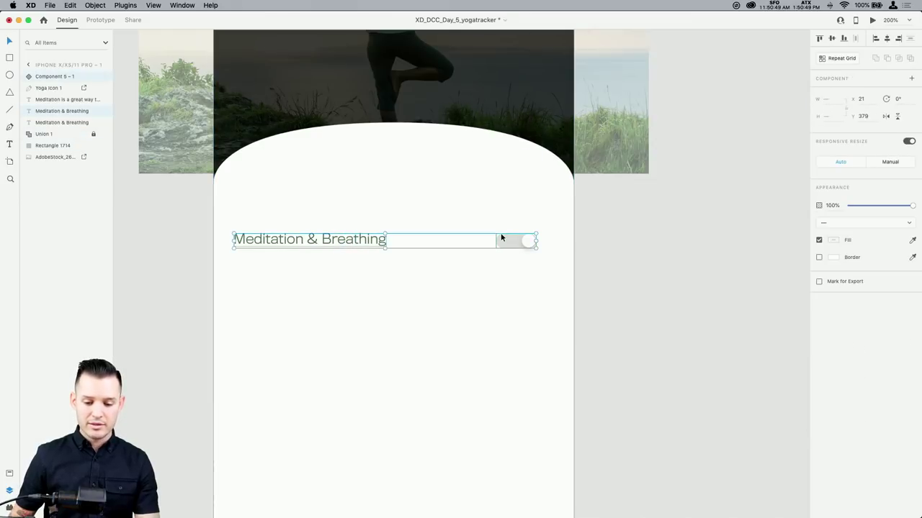
key(super+r)
drag(392, 257, 394, 502)
Preview the prototype and switch the toggles in the first five rows of the repeated list
click(872, 19)
click(515, 252)
click(519, 277)
click(523, 302)
click(518, 327)
click(522, 351)
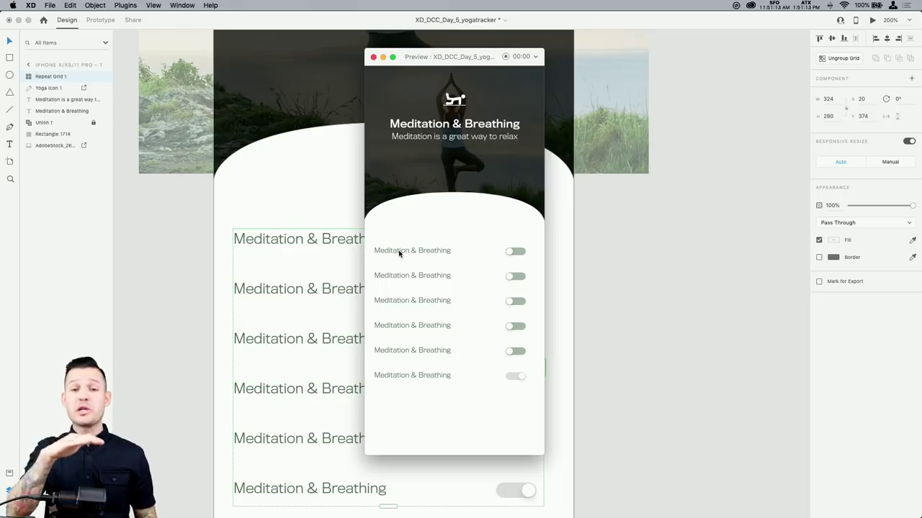
Switch individual toggles in the list back, test the last two rows, close the preview and deselect the grid
click(515, 253)
click(515, 302)
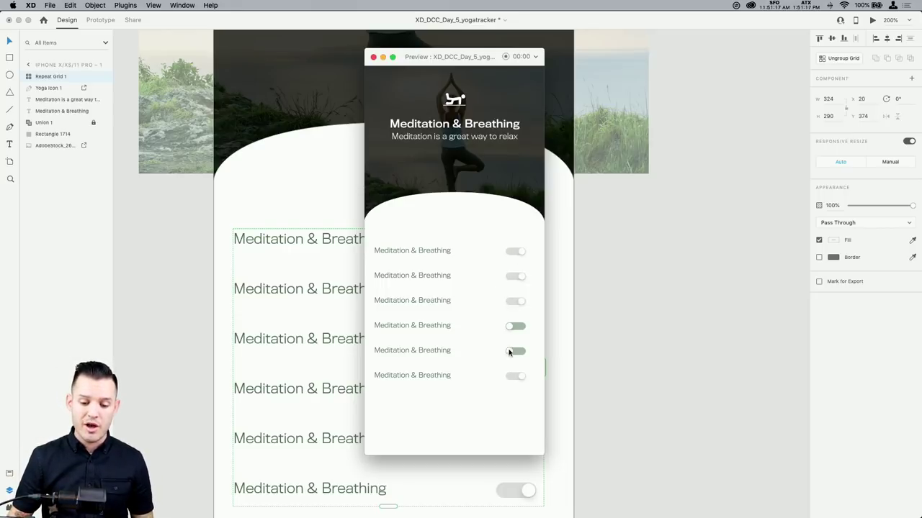
click(516, 327)
click(514, 352)
click(516, 376)
click(516, 376)
click(516, 354)
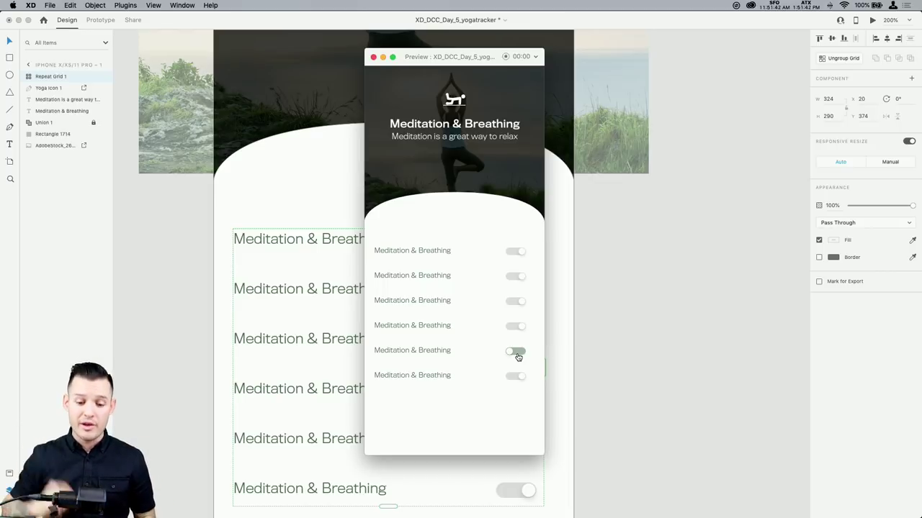
click(373, 57)
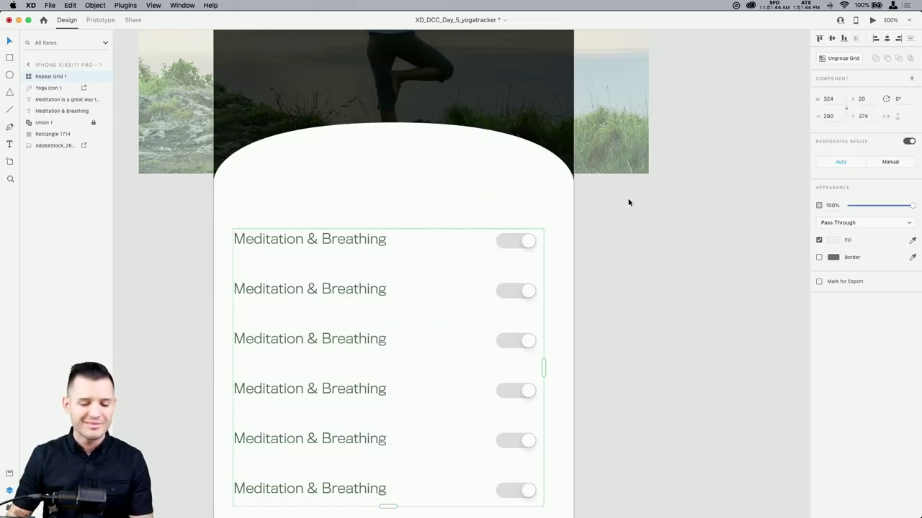
click(678, 218)
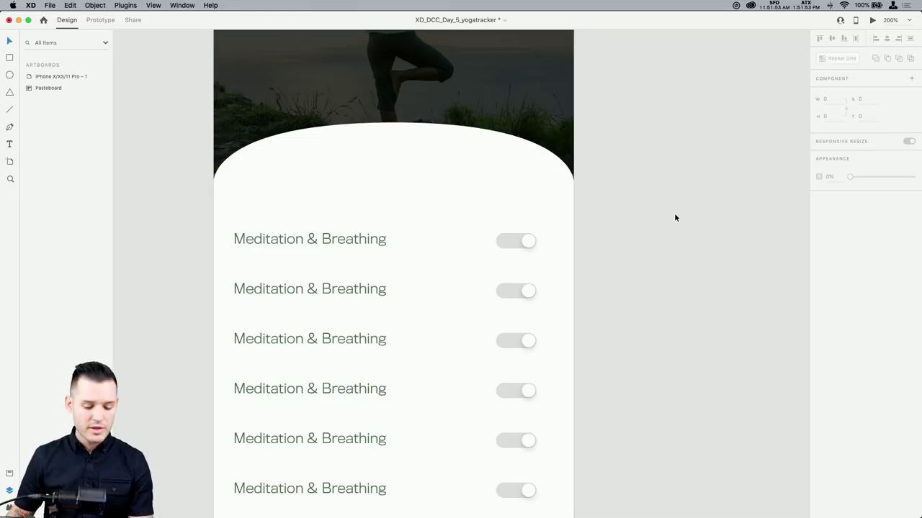
Switch to Discord and view the Day 4 shopping app design image posted in the current-challenge channel
key(super+Tab)
key(super+Tab)
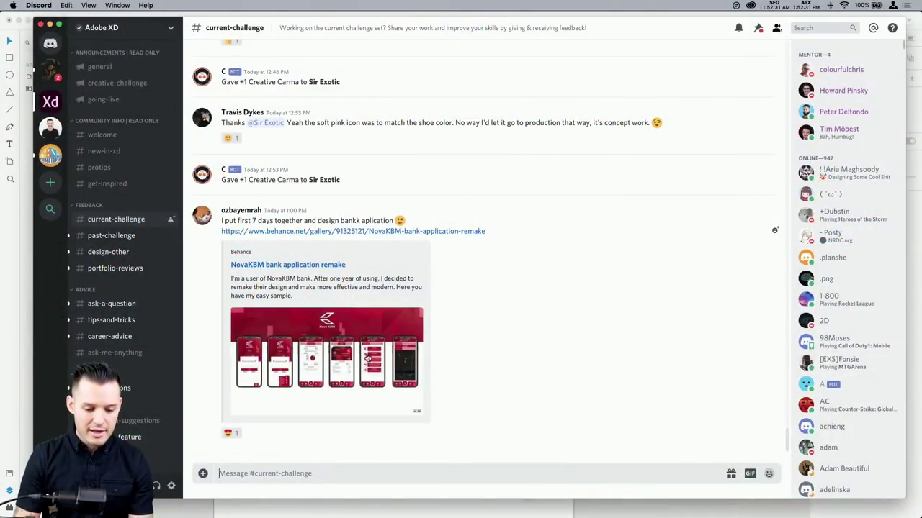
scroll(434, 306, up, 10)
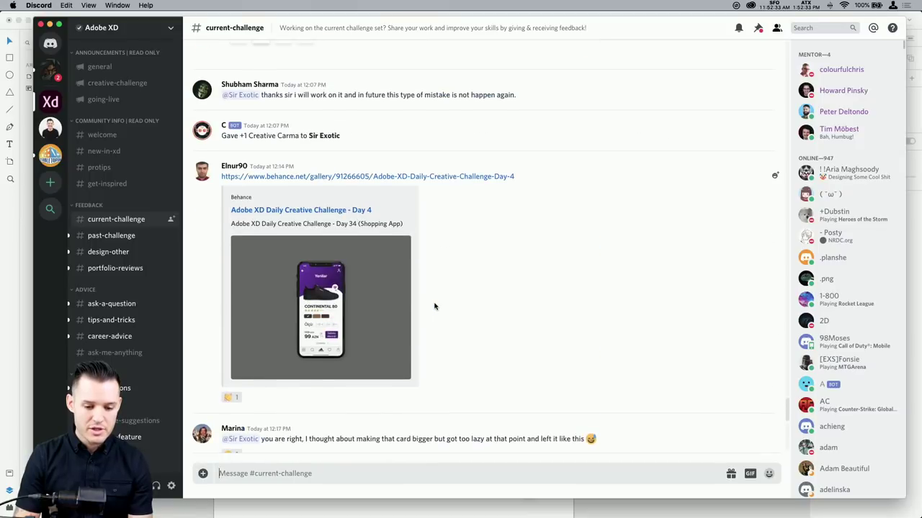
click(316, 303)
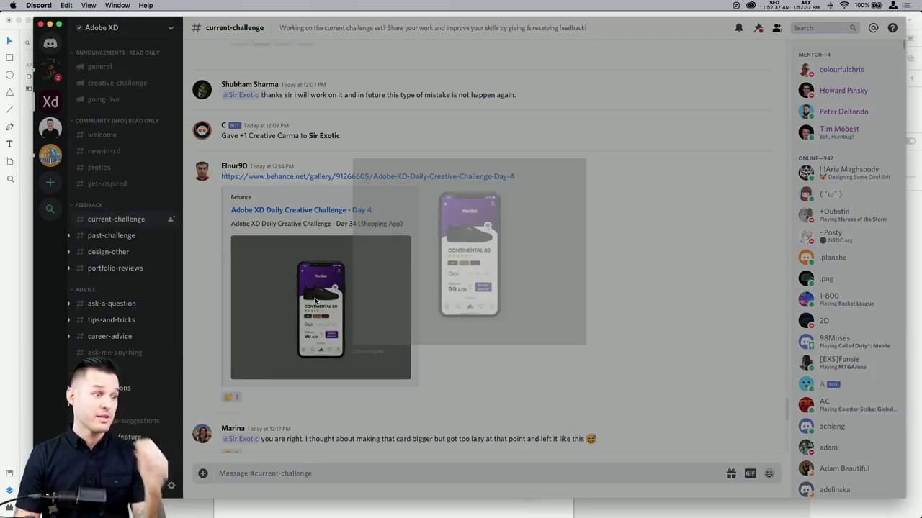
click(316, 302)
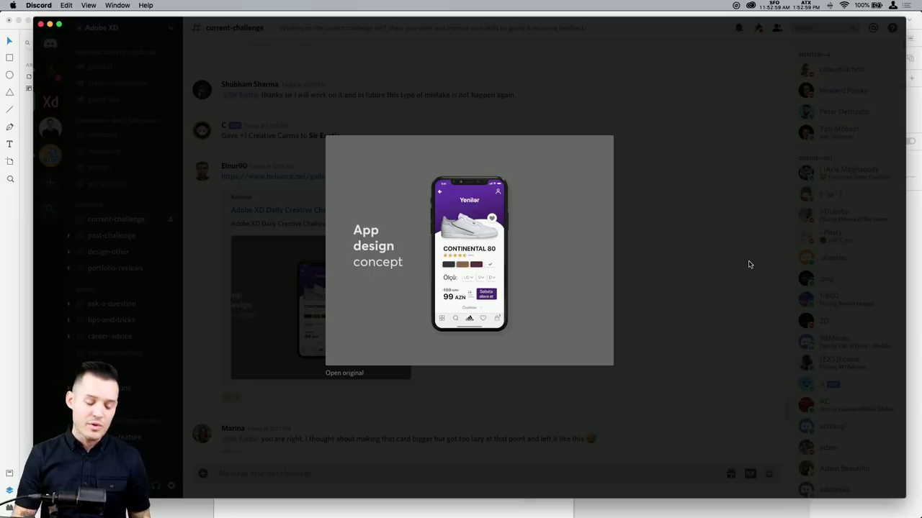
click(699, 247)
Browse older feedback posts in the channel and examine the annotated Dashboard goals overview image enlarged
scroll(442, 265, up, 3)
scroll(442, 265, up, 15)
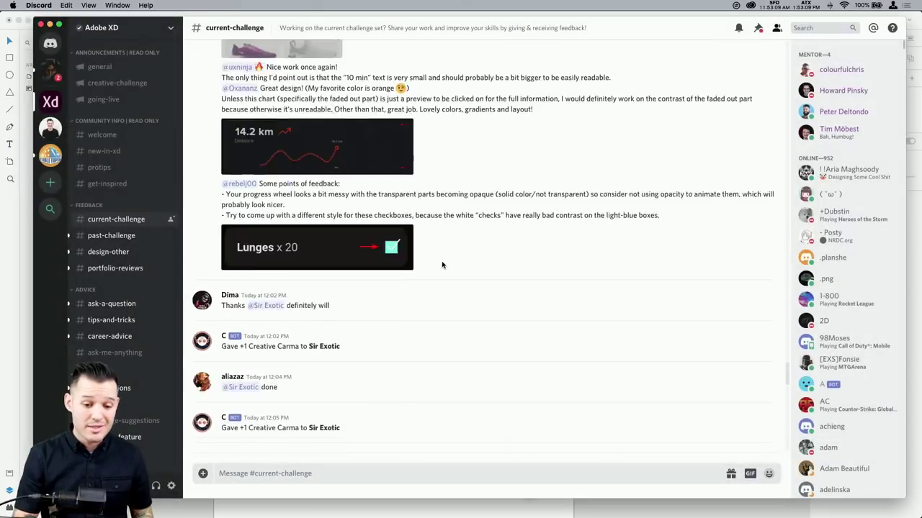
scroll(442, 265, up, 10)
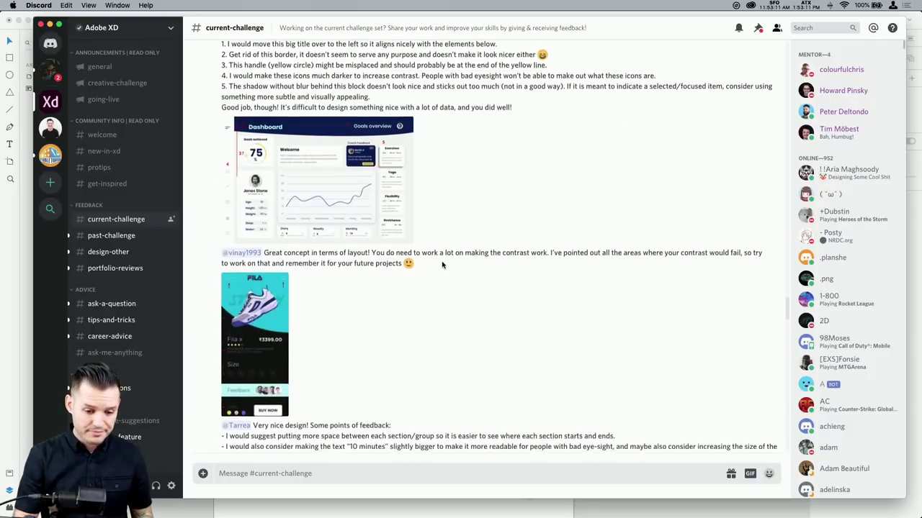
scroll(442, 265, up, 1)
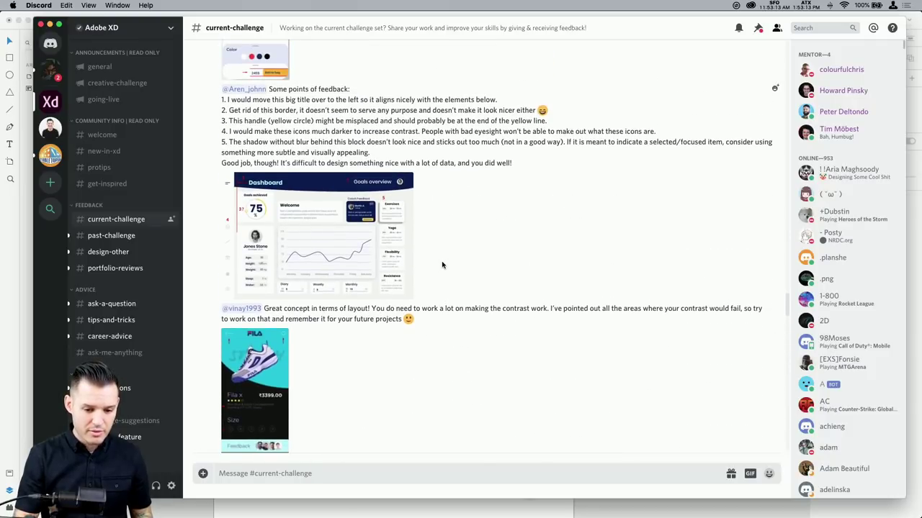
scroll(348, 247, up, 5)
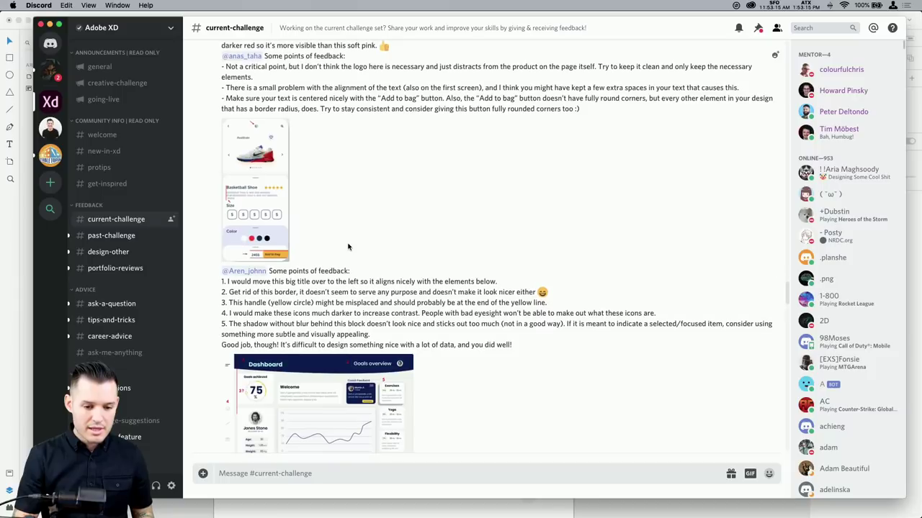
click(316, 256)
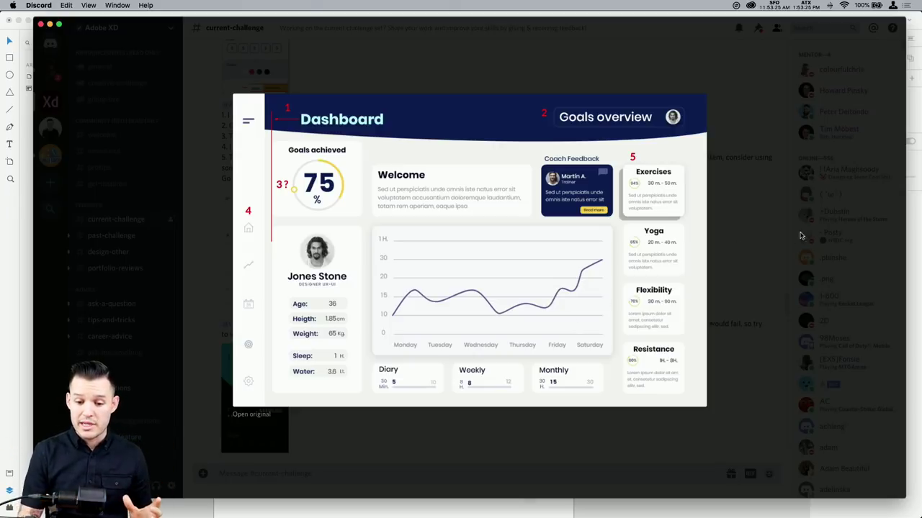
click(758, 235)
Find the feedback about search contrast and card animation, and view its New Collection screenshot enlarged
scroll(533, 295, up, 6)
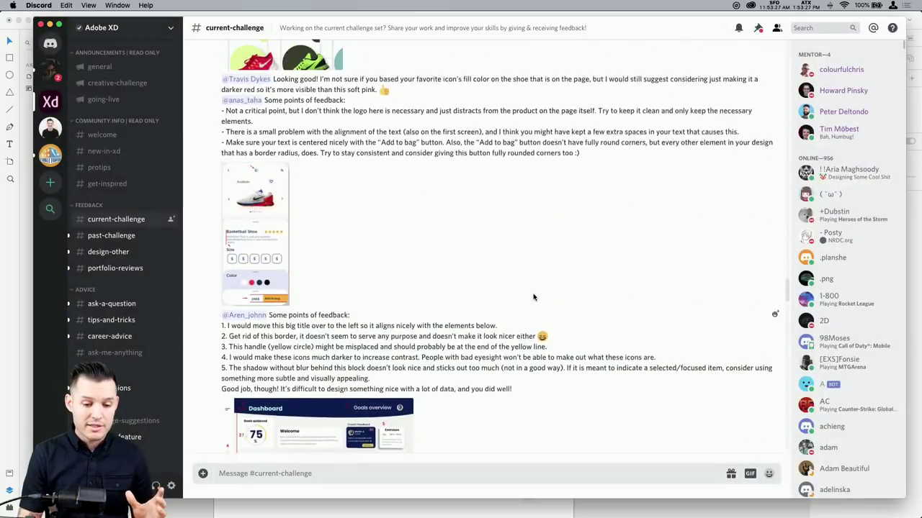
scroll(532, 297, up, 10)
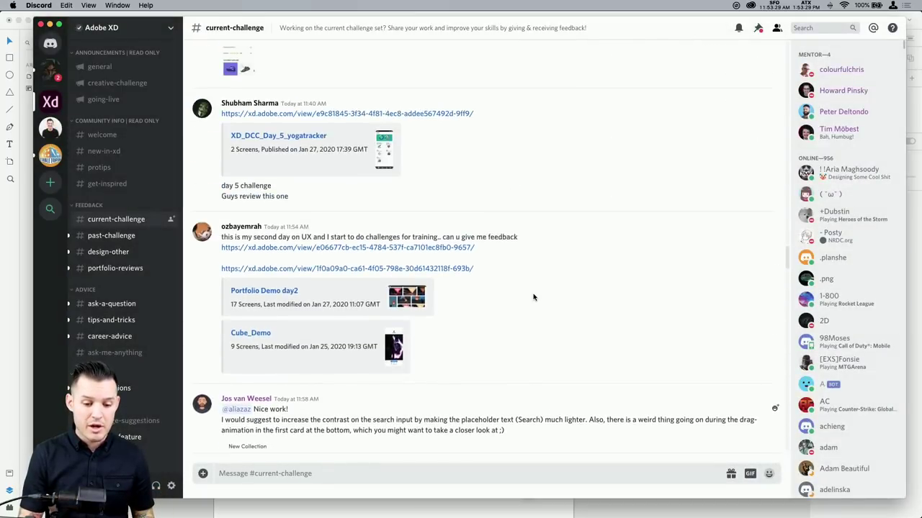
scroll(533, 297, down, 6)
click(255, 296)
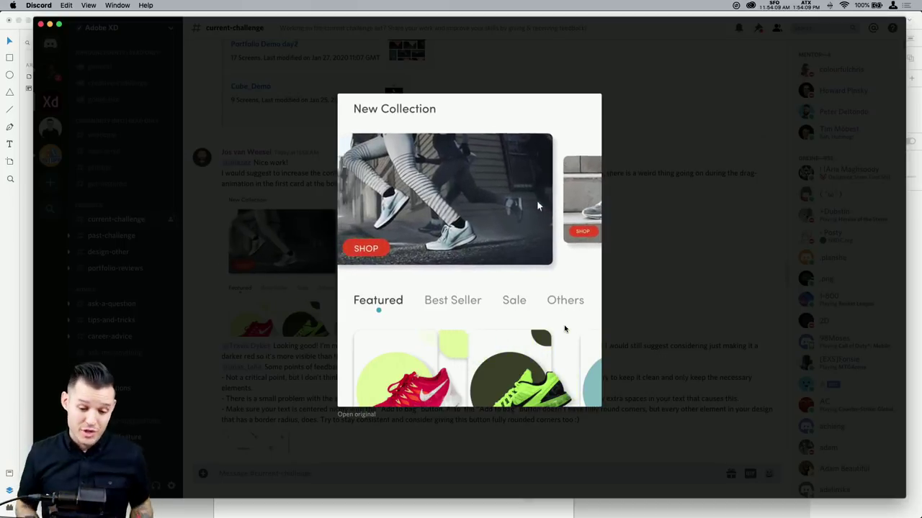
click(738, 249)
Go back to the Challenge Day 4 E-Commerce App post and examine its teal shoe store mockup enlarged
scroll(593, 210, up, 5)
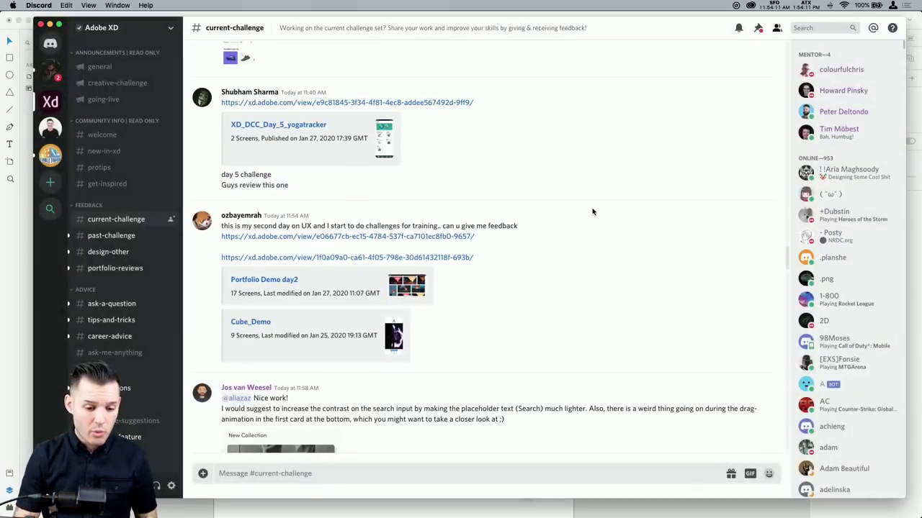
scroll(592, 212, up, 2)
scroll(592, 210, up, 2)
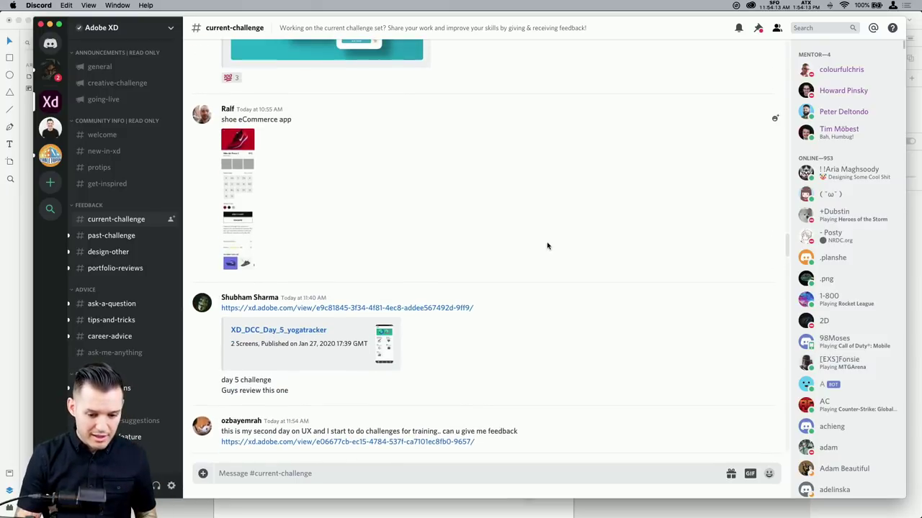
scroll(547, 246, up, 5)
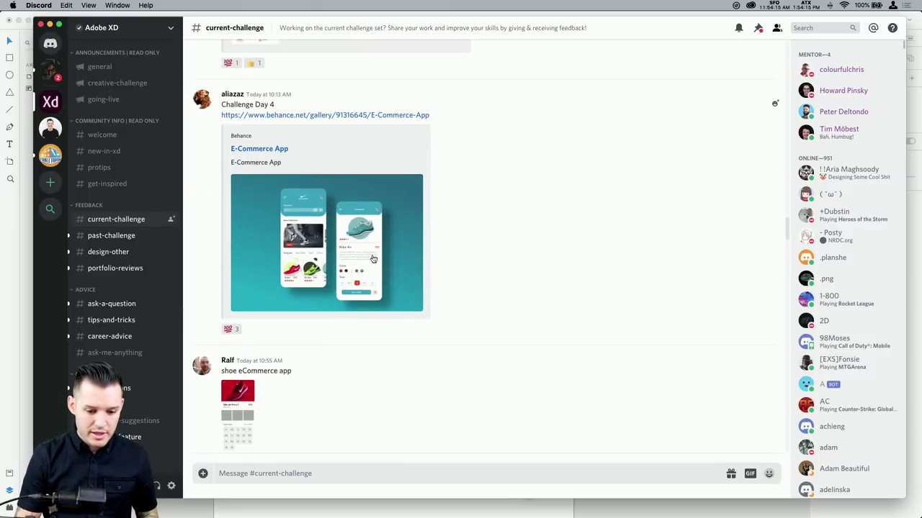
click(363, 260)
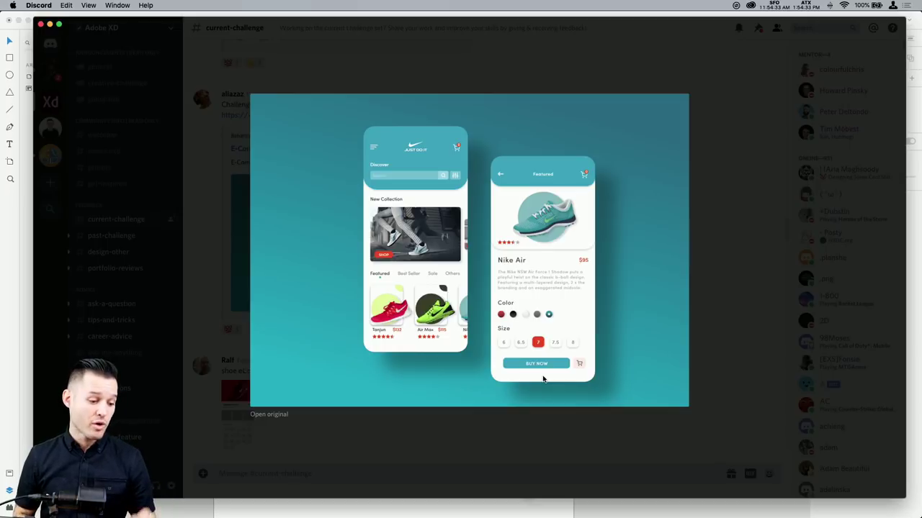
click(759, 247)
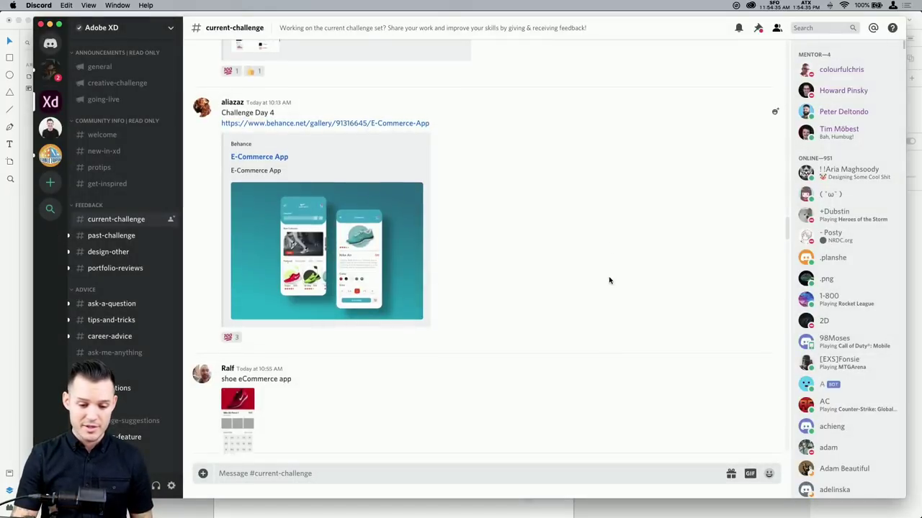
Find the XD_DCC_Day_4_shoes.mp4 post, play the video in full screen and replay it
scroll(609, 280, up, 10)
scroll(609, 280, up, 1)
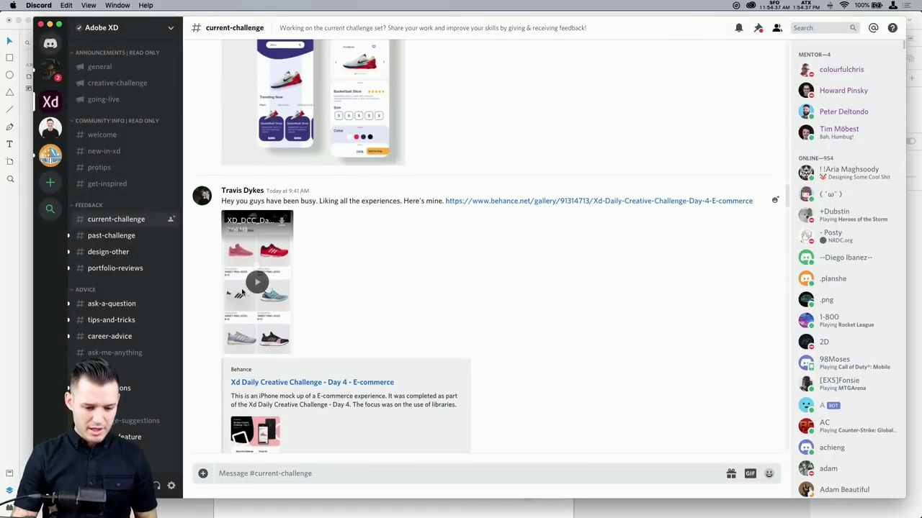
click(258, 282)
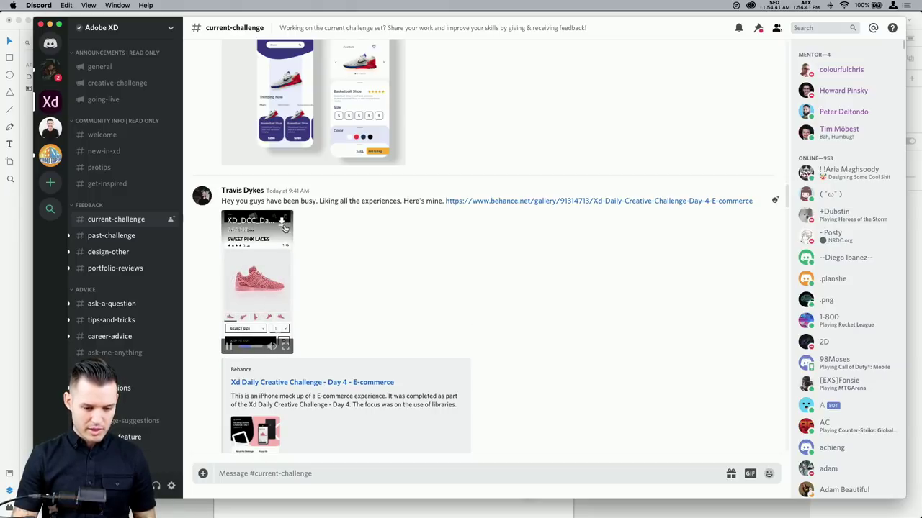
mouse_move(285, 348)
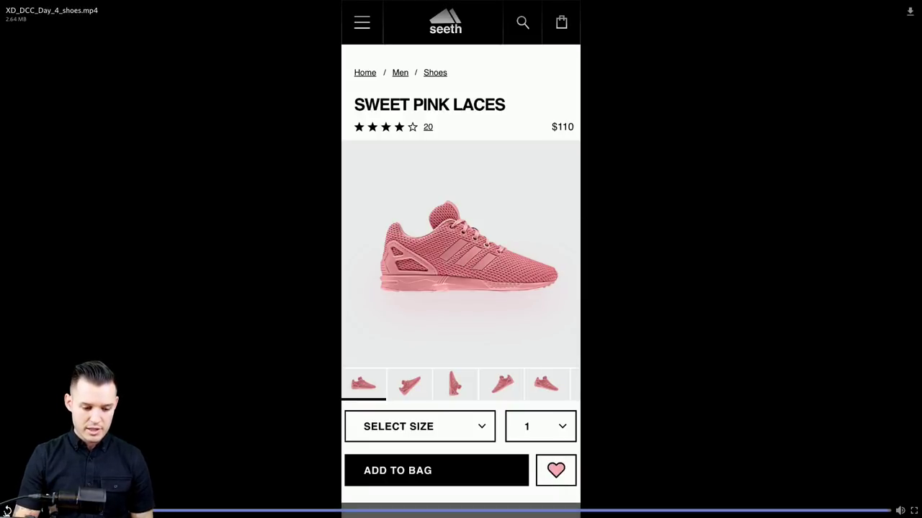
key(space)
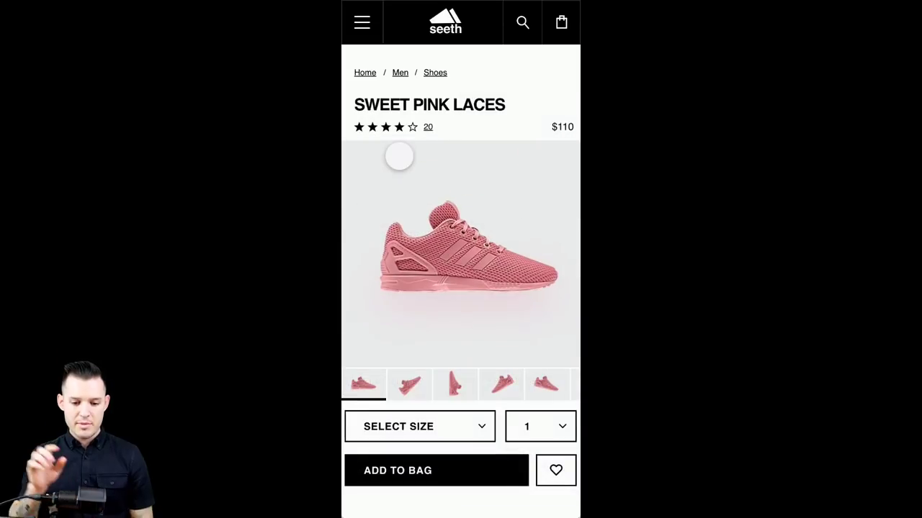